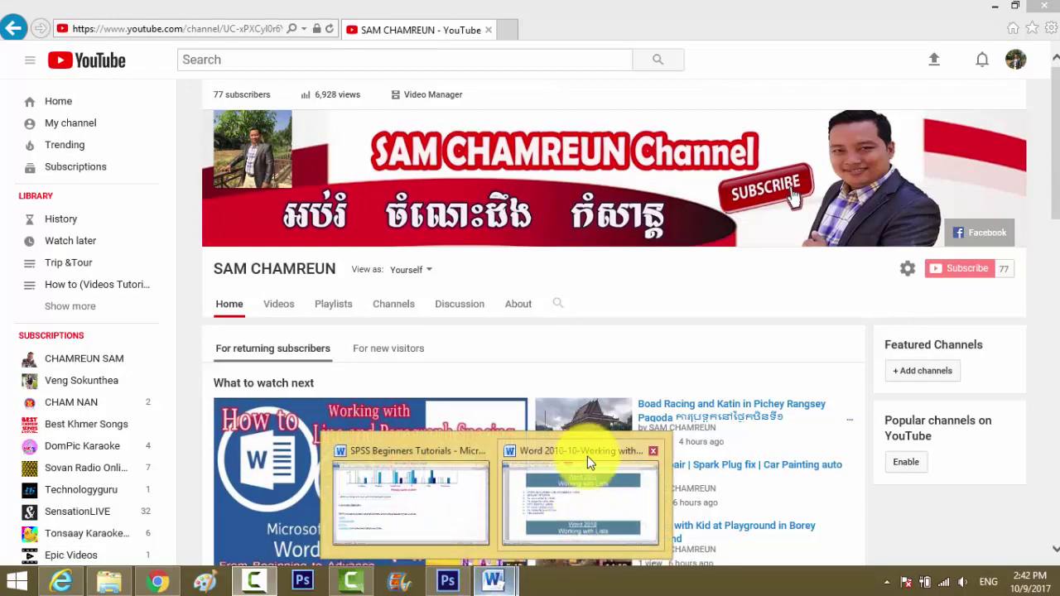
Step: Switch from YouTube to the 'Word 2010-10-Working with Lists' document using its taskbar thumbnail
{"action": "left_click", "coordinate": [587, 455]}
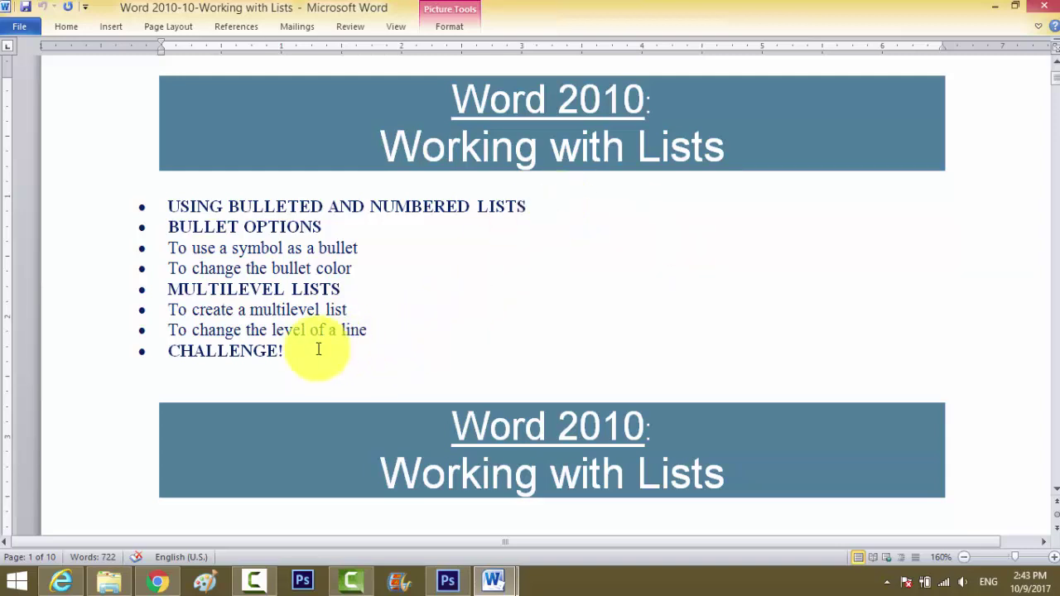
{"action": "left_click", "coordinate": [284, 351]}
{"action": "left_click_drag", "start_coordinate": [284, 351], "coordinate": [142, 207]}
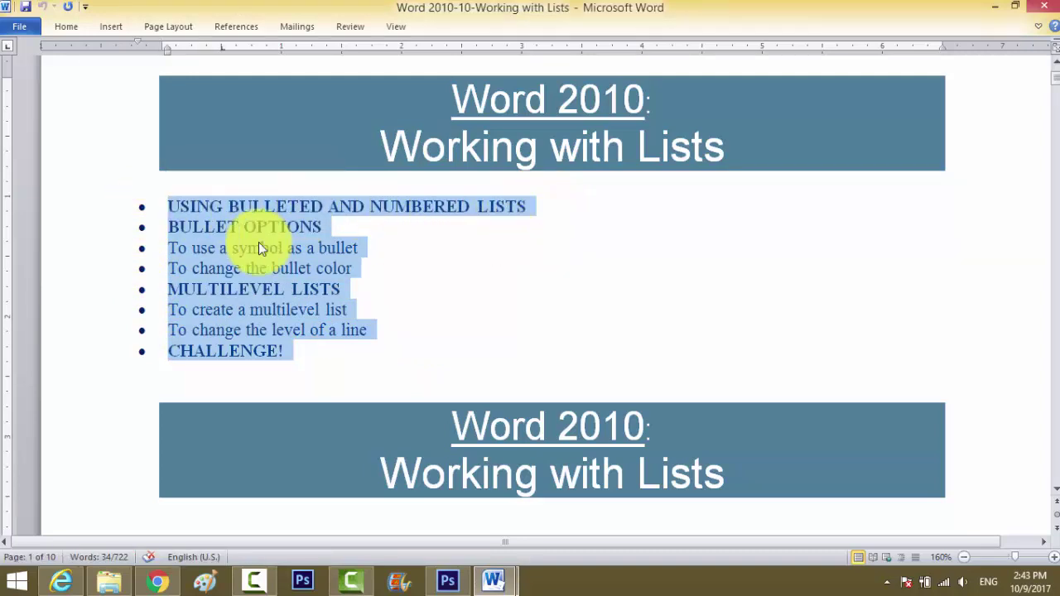
{"action": "left_click", "coordinate": [328, 229]}
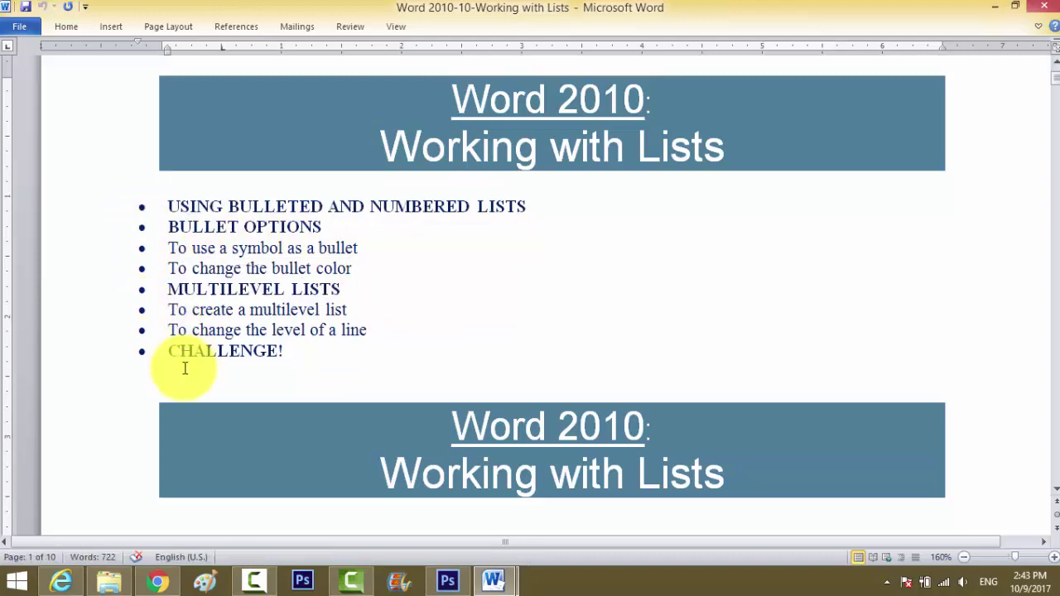
{"action": "left_click_drag", "start_coordinate": [373, 358], "coordinate": [168, 205]}
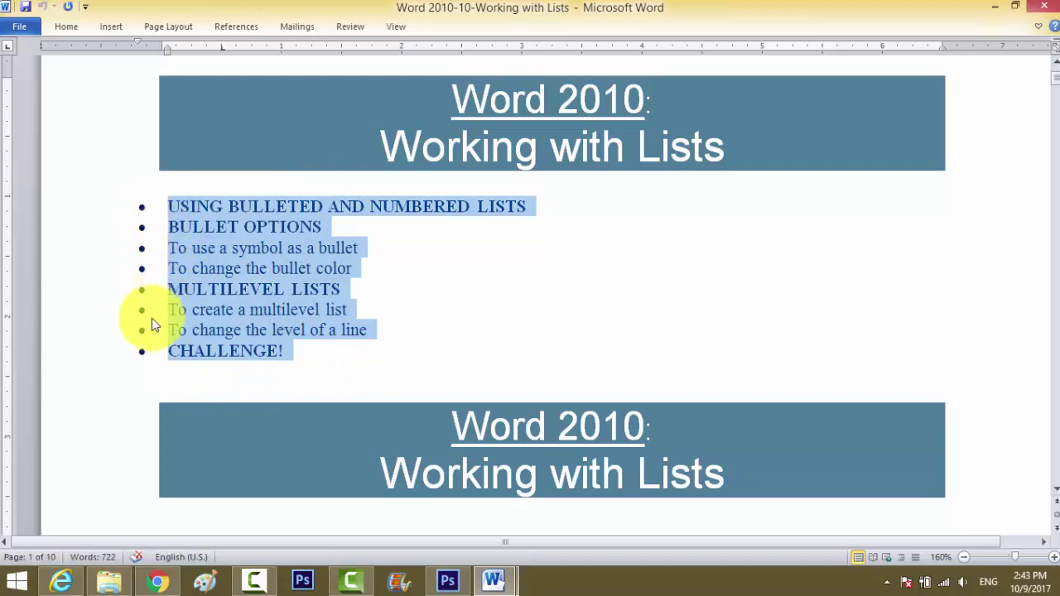
{"action": "left_click", "coordinate": [314, 354]}
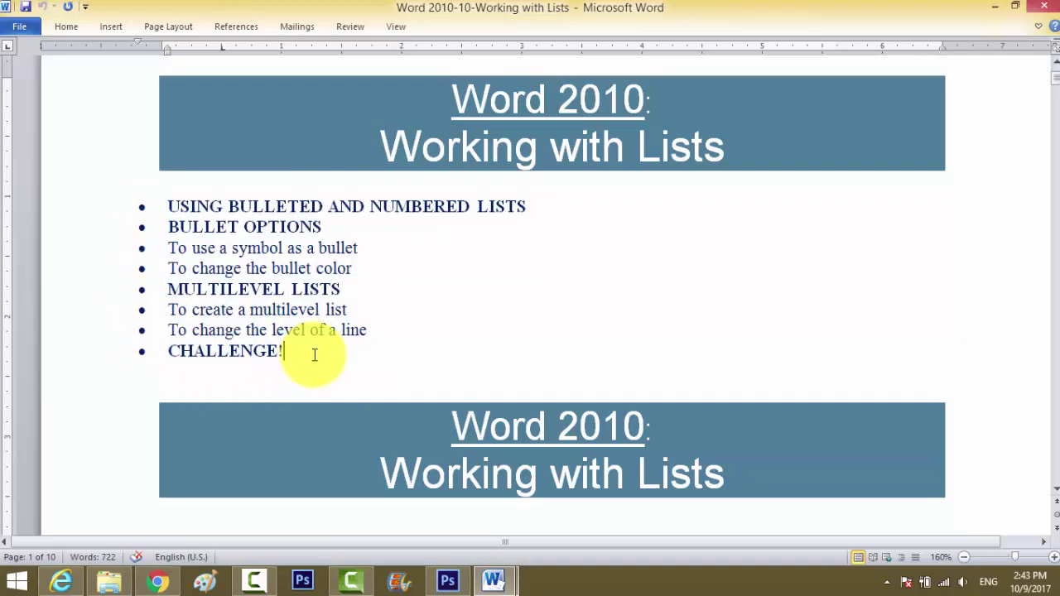
{"action": "left_click_drag", "start_coordinate": [340, 356], "coordinate": [151, 206]}
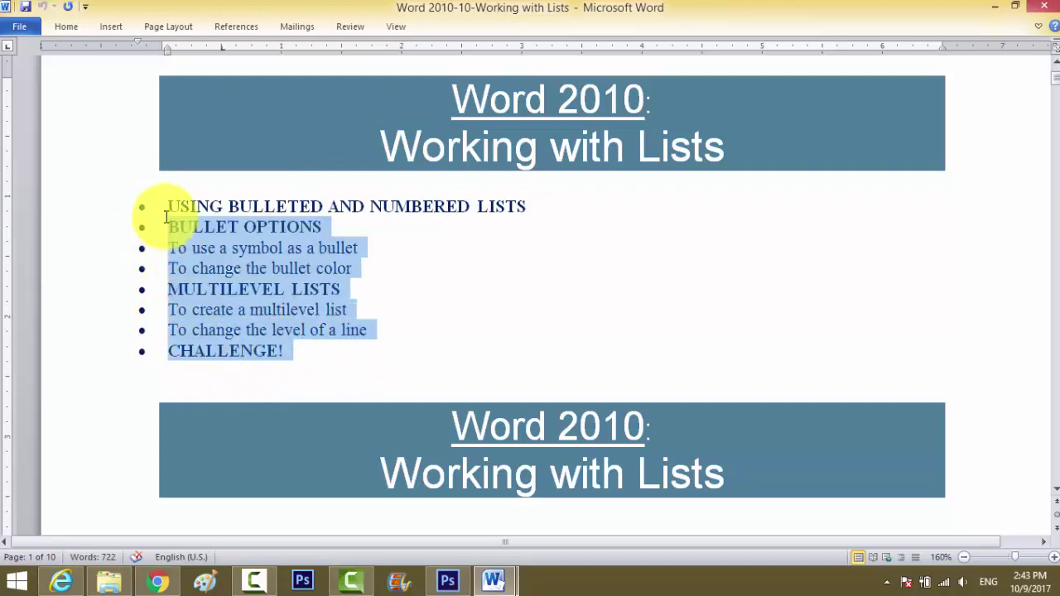
{"action": "left_click", "coordinate": [317, 354]}
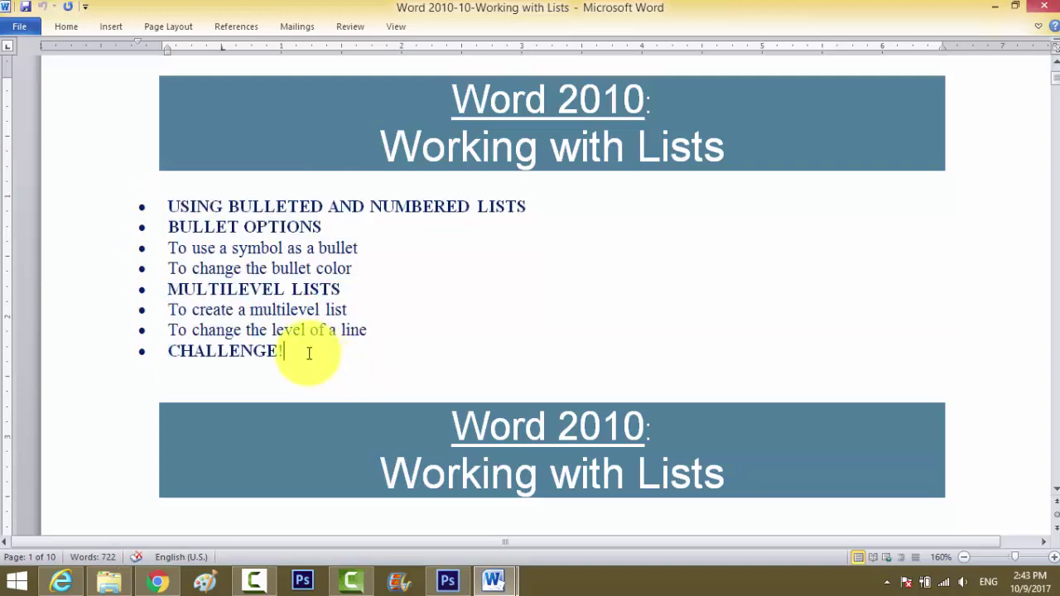
{"action": "left_click_drag", "start_coordinate": [317, 354], "coordinate": [171, 208]}
{"action": "left_click", "coordinate": [464, 317]}
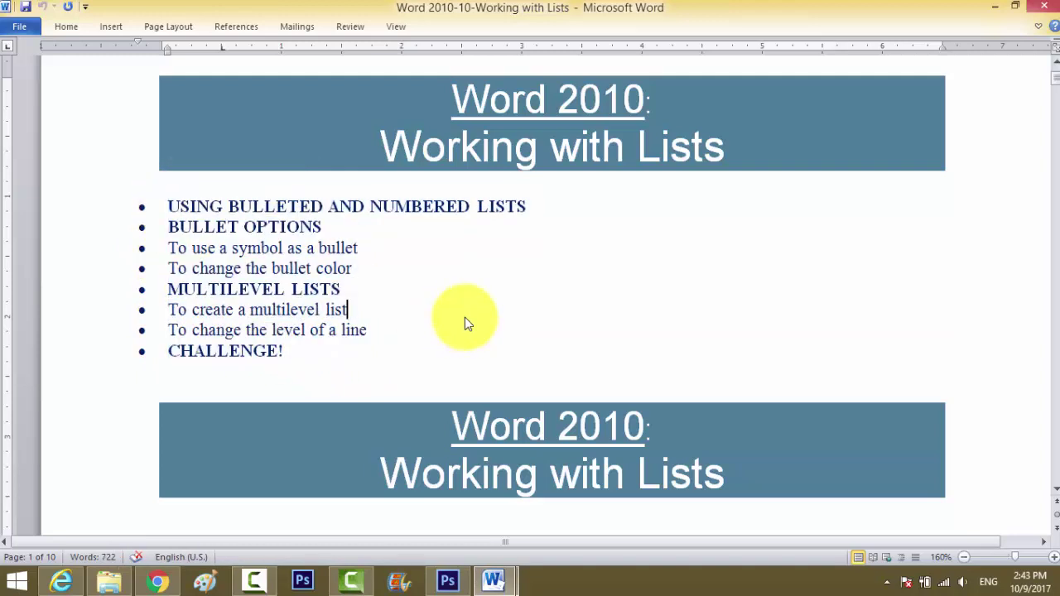
Step: Open the recent document Z--Example2 from the File menu's Recent list
{"action": "left_click", "coordinate": [21, 30]}
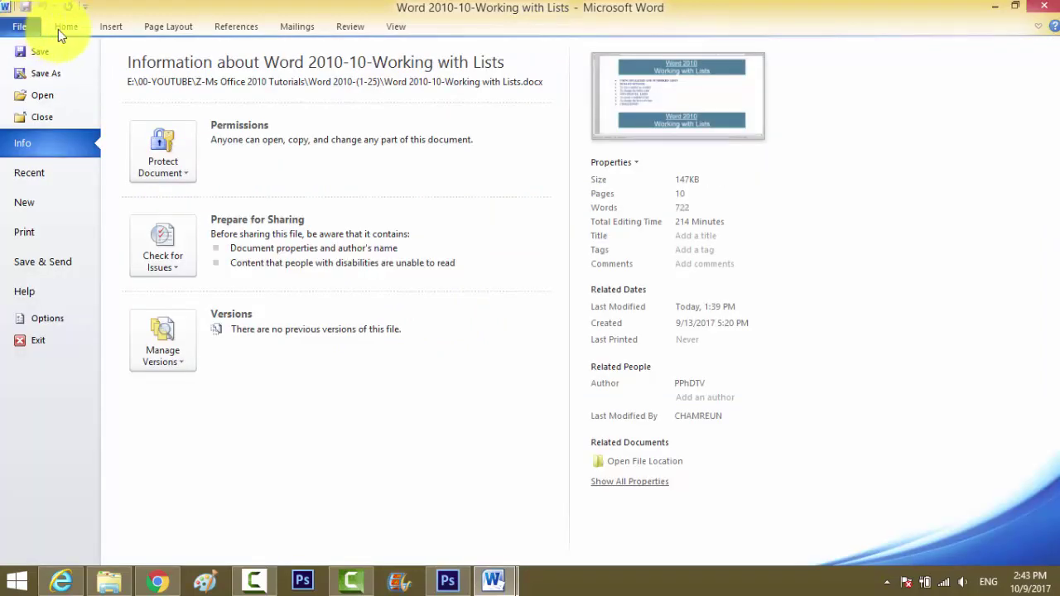
{"action": "left_click", "coordinate": [29, 173]}
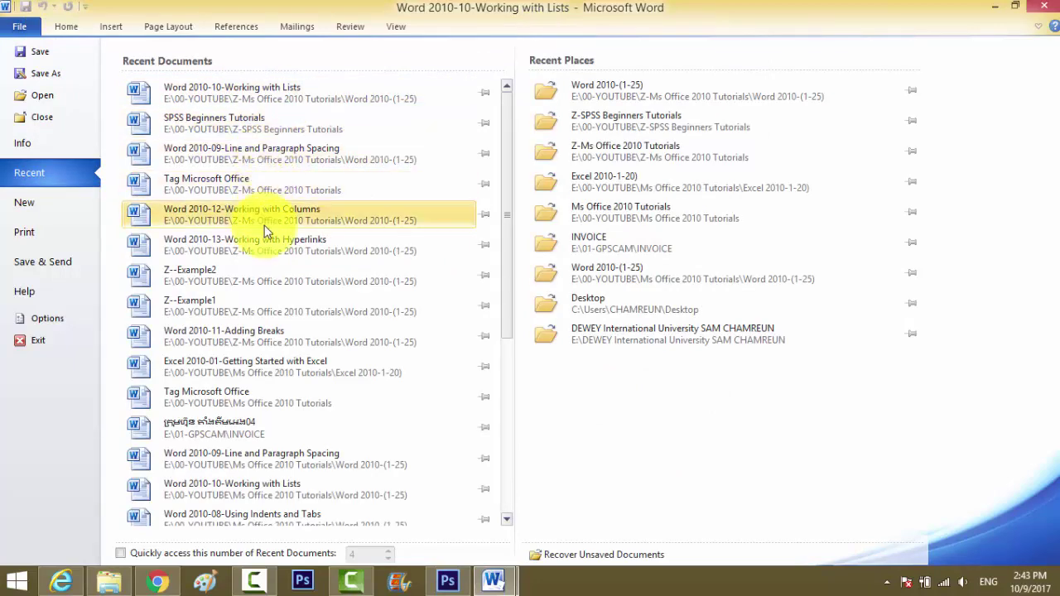
{"action": "left_click", "coordinate": [255, 281]}
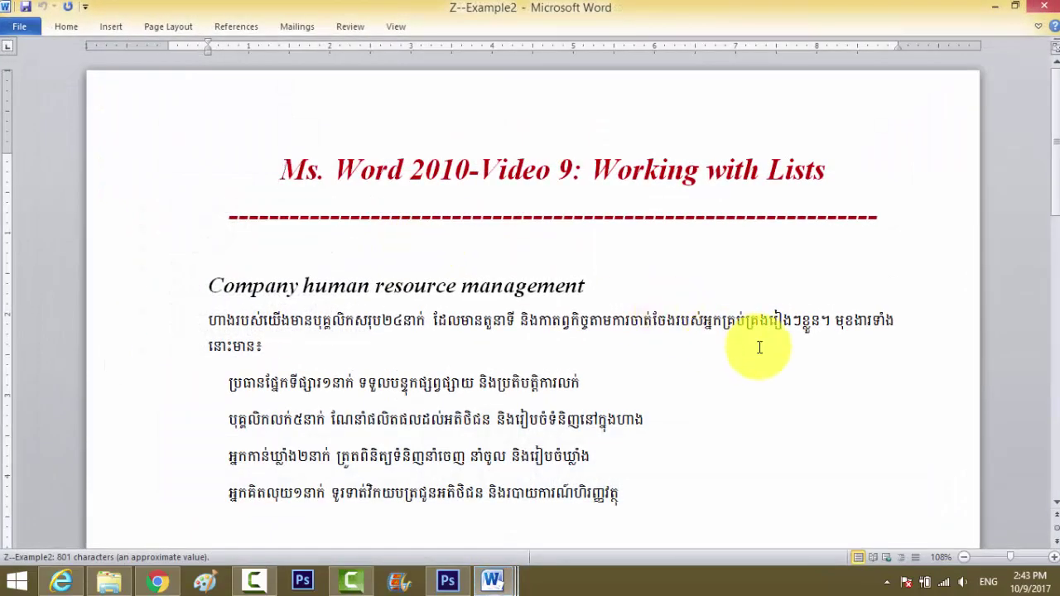
Step: Look over the intro paragraph and Khmer staff lines, and restore the full ribbon
{"action": "left_click", "coordinate": [722, 404]}
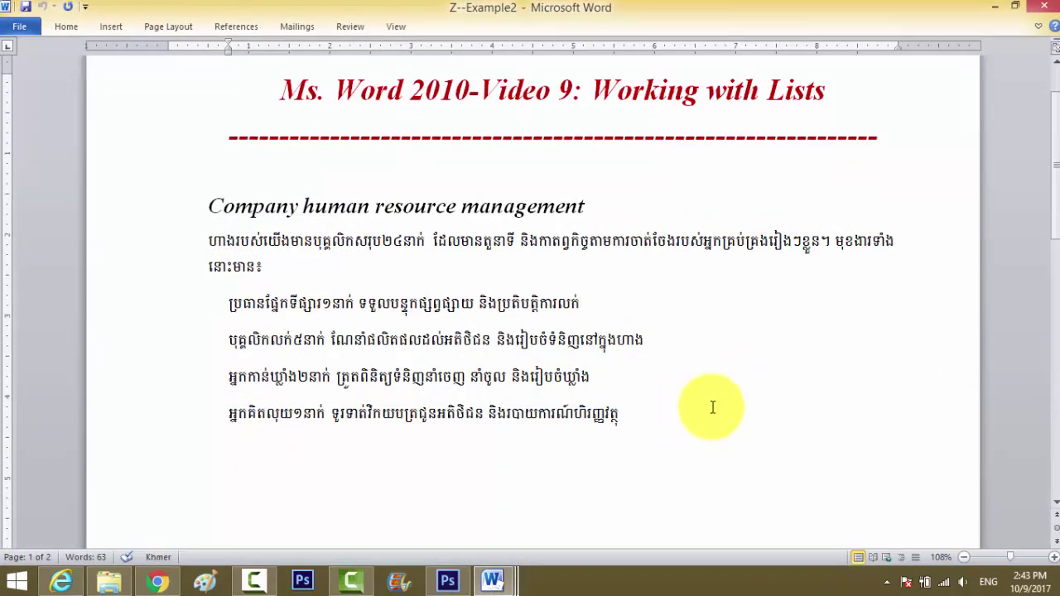
{"action": "scroll", "coordinate": [712, 407], "scroll_direction": "up", "scroll_amount": 1}
{"action": "scroll", "coordinate": [712, 407], "scroll_direction": "down", "scroll_amount": 1}
{"action": "scroll", "coordinate": [712, 407], "scroll_direction": "down", "scroll_amount": 1}
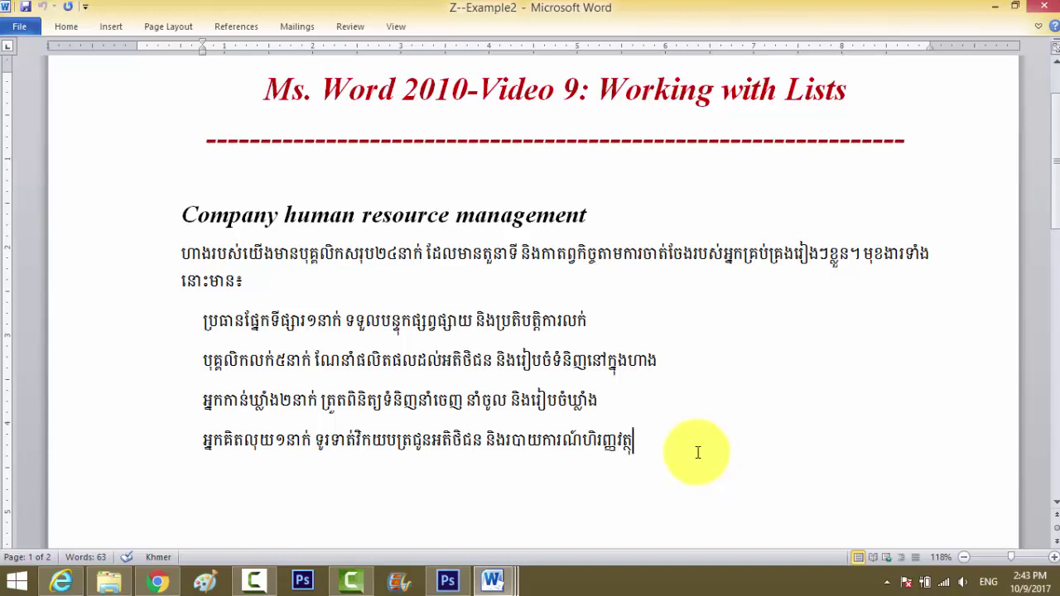
{"action": "left_click_drag", "start_coordinate": [698, 452], "coordinate": [149, 254]}
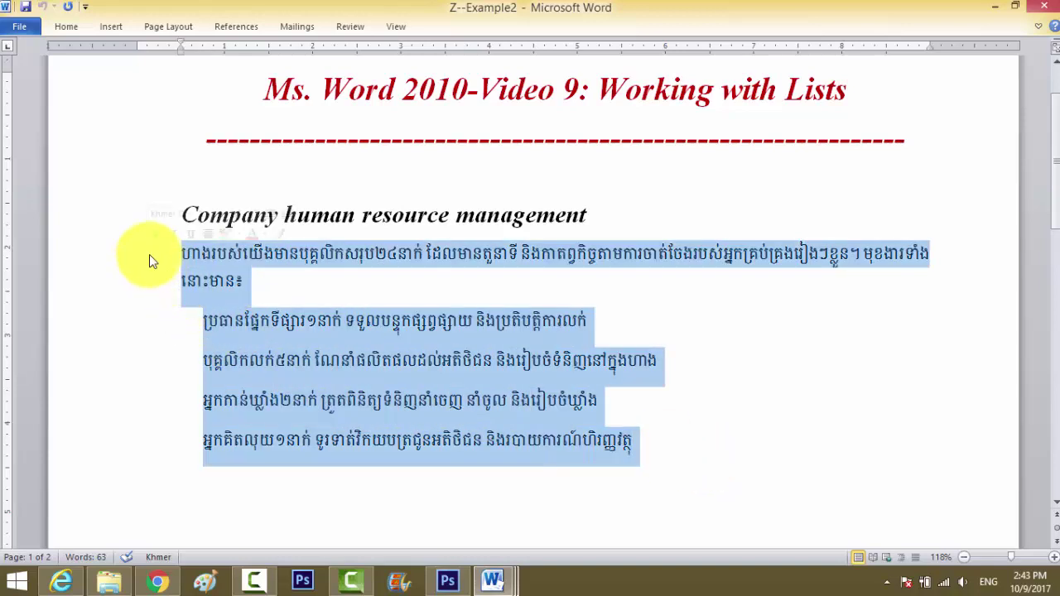
{"action": "left_click", "coordinate": [286, 282]}
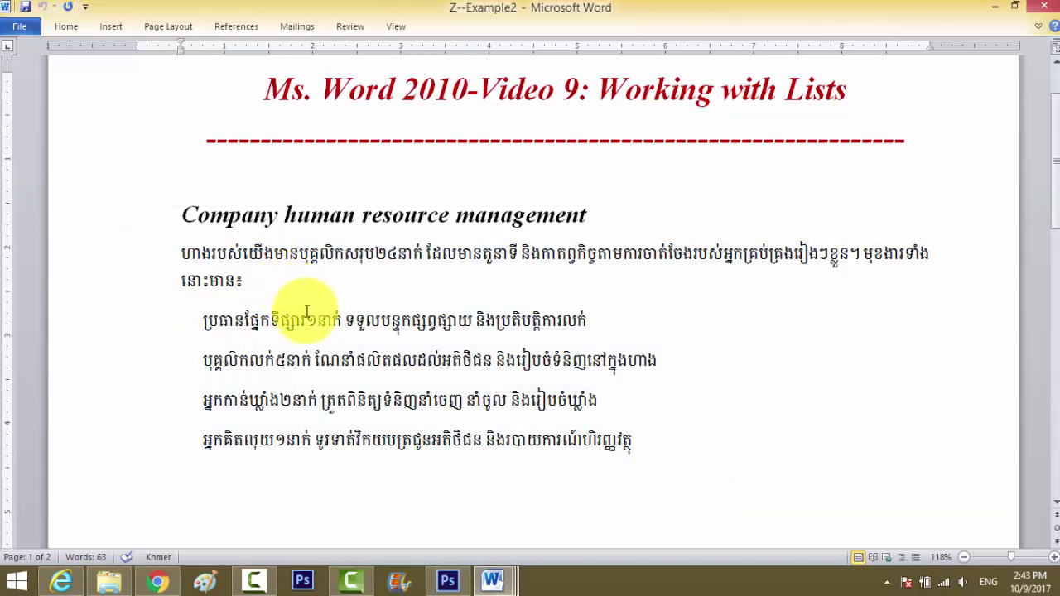
{"action": "left_click", "coordinate": [307, 315]}
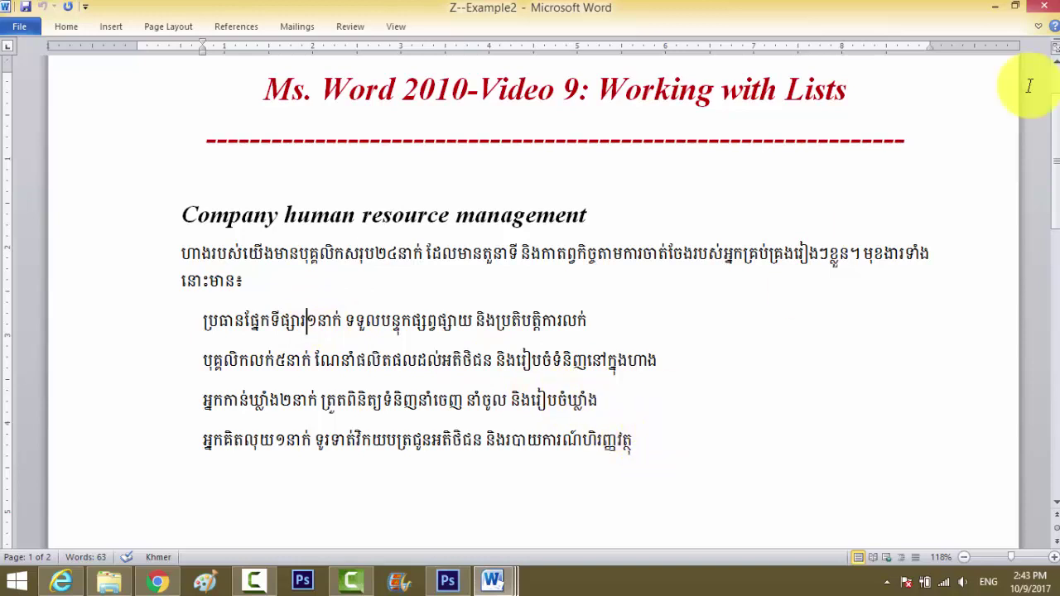
{"action": "left_click", "coordinate": [1038, 26]}
{"action": "left_click", "coordinate": [726, 432]}
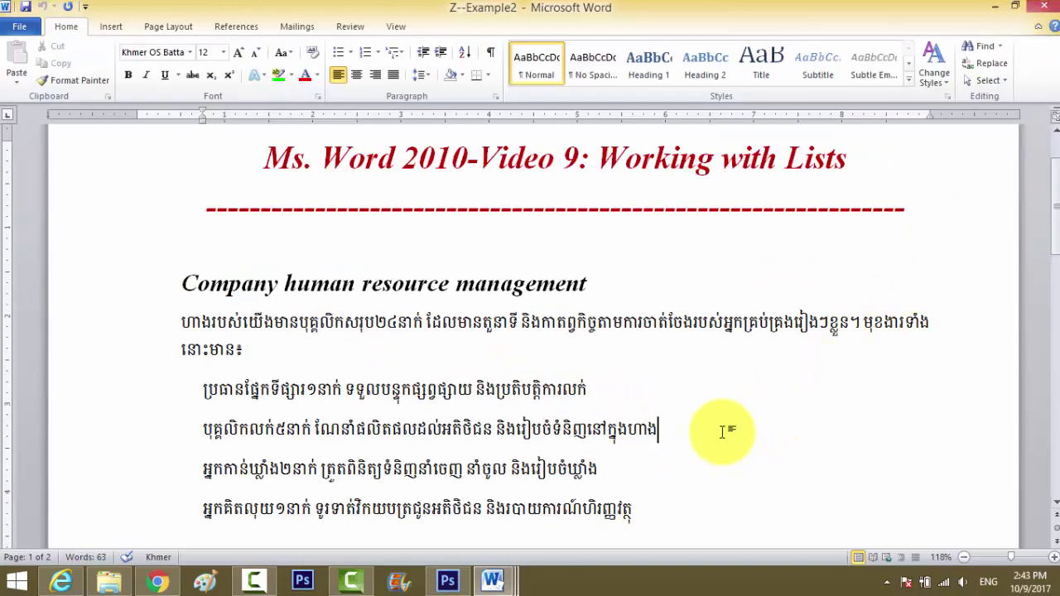
{"action": "scroll", "coordinate": [722, 431], "scroll_direction": "down", "scroll_amount": 2}
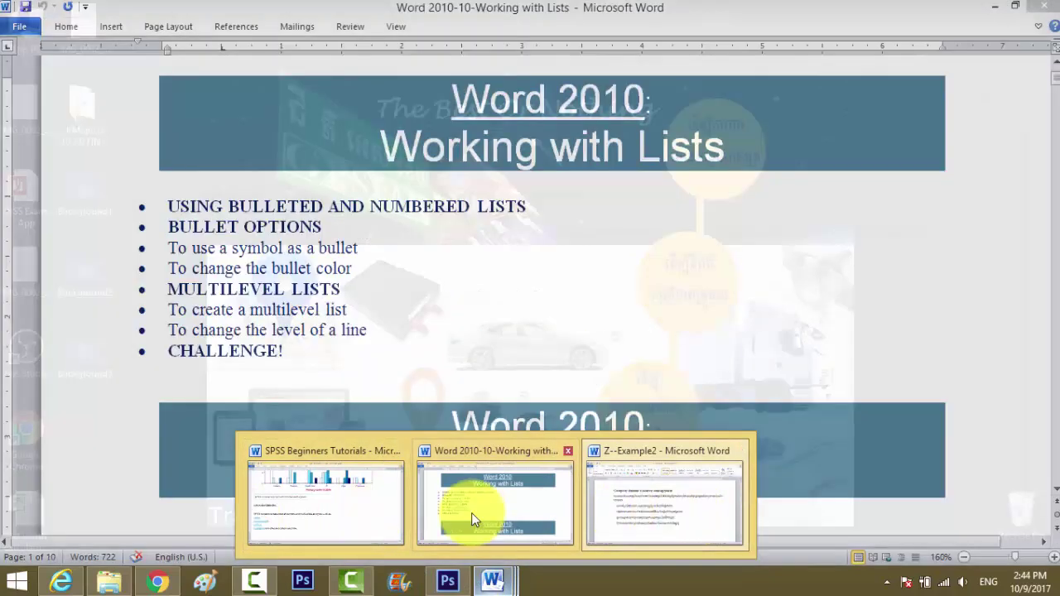
Step: Return to the Working with Lists document and scroll down through its text
{"action": "left_click", "coordinate": [488, 507]}
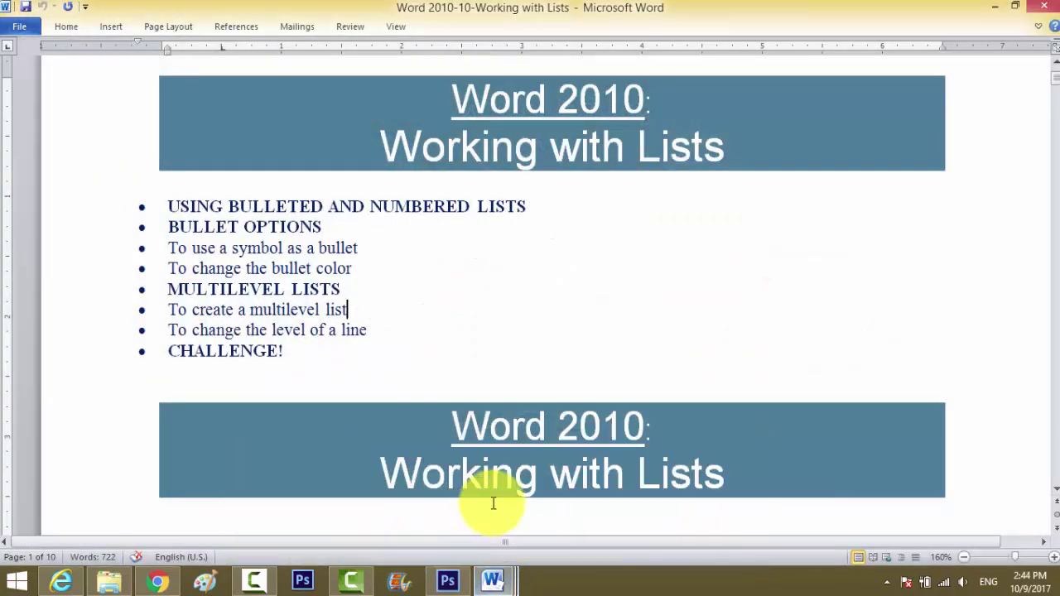
{"action": "scroll", "coordinate": [492, 503], "scroll_direction": "down", "scroll_amount": 5}
{"action": "scroll", "coordinate": [494, 494], "scroll_direction": "down", "scroll_amount": 1}
{"action": "scroll", "coordinate": [496, 486], "scroll_direction": "down", "scroll_amount": 1}
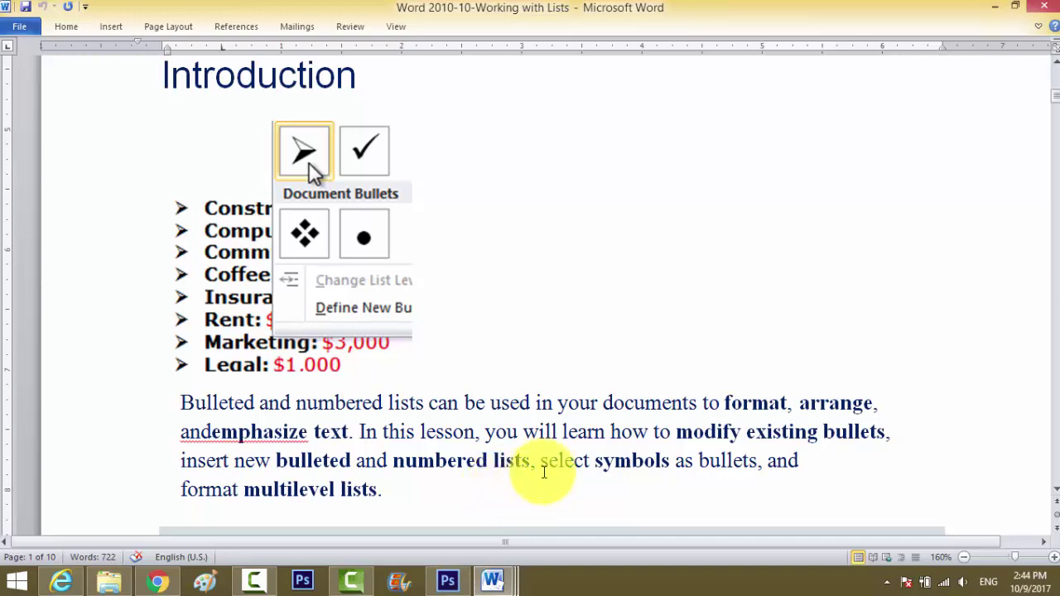
Step: Highlight 'format, arrange' and 'numbered lists', then scroll to the 'To create a list' steps
{"action": "left_click_drag", "start_coordinate": [702, 403], "coordinate": [870, 407]}
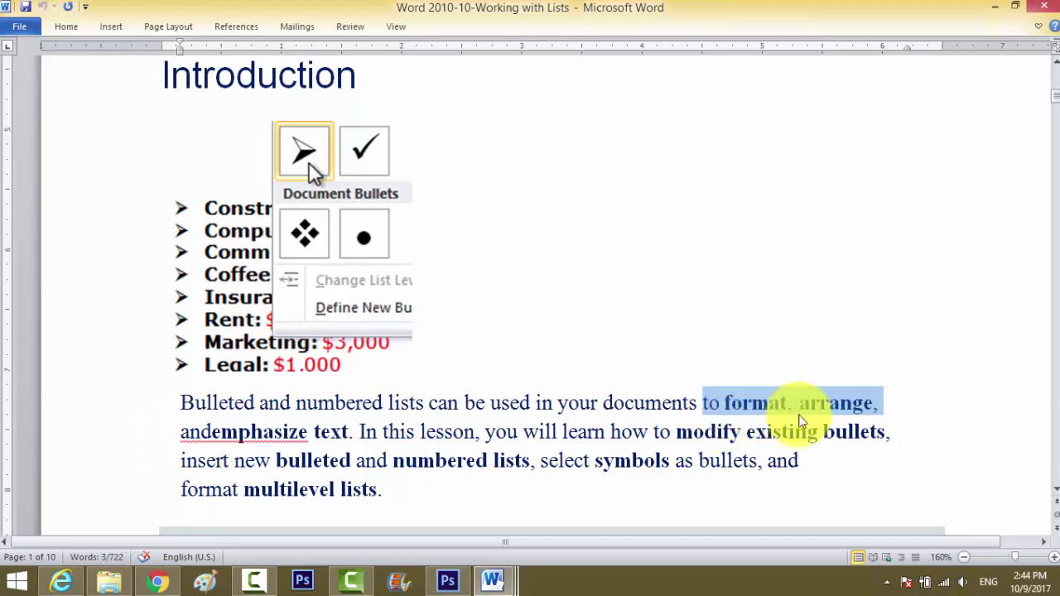
{"action": "left_click", "coordinate": [799, 402]}
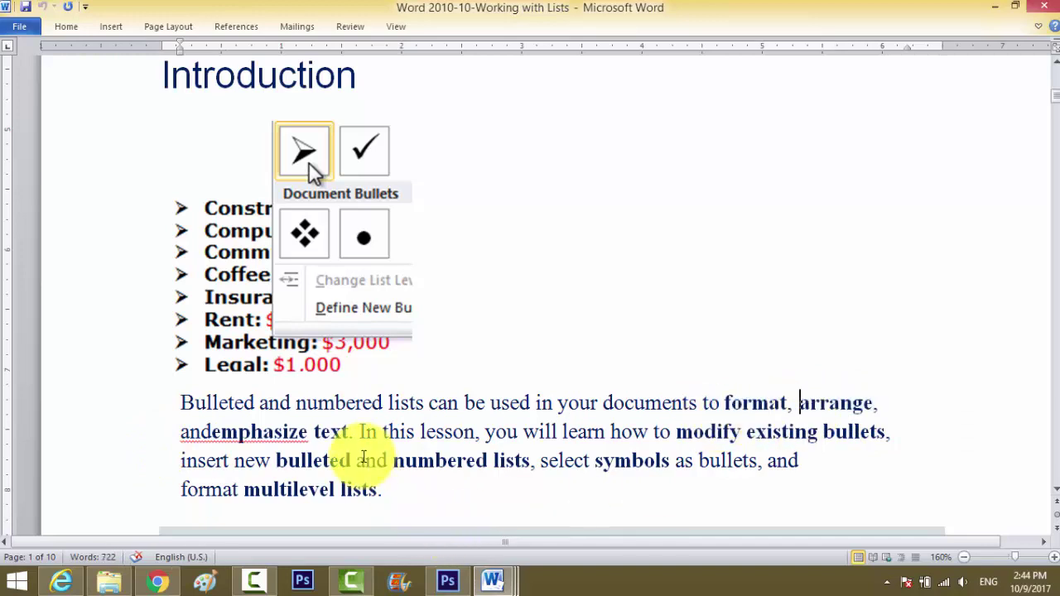
{"action": "mouse_move", "coordinate": [392, 460]}
{"action": "left_mouse_down"}
{"action": "mouse_move", "coordinate": [534, 464]}
{"action": "mouse_move", "coordinate": [530, 488]}
{"action": "left_mouse_up"}
{"action": "scroll", "coordinate": [534, 489], "scroll_direction": "down", "scroll_amount": 1}
{"action": "mouse_move", "coordinate": [595, 399]}
{"action": "left_mouse_down"}
{"action": "mouse_move", "coordinate": [709, 400]}
{"action": "mouse_move", "coordinate": [672, 410]}
{"action": "left_mouse_up"}
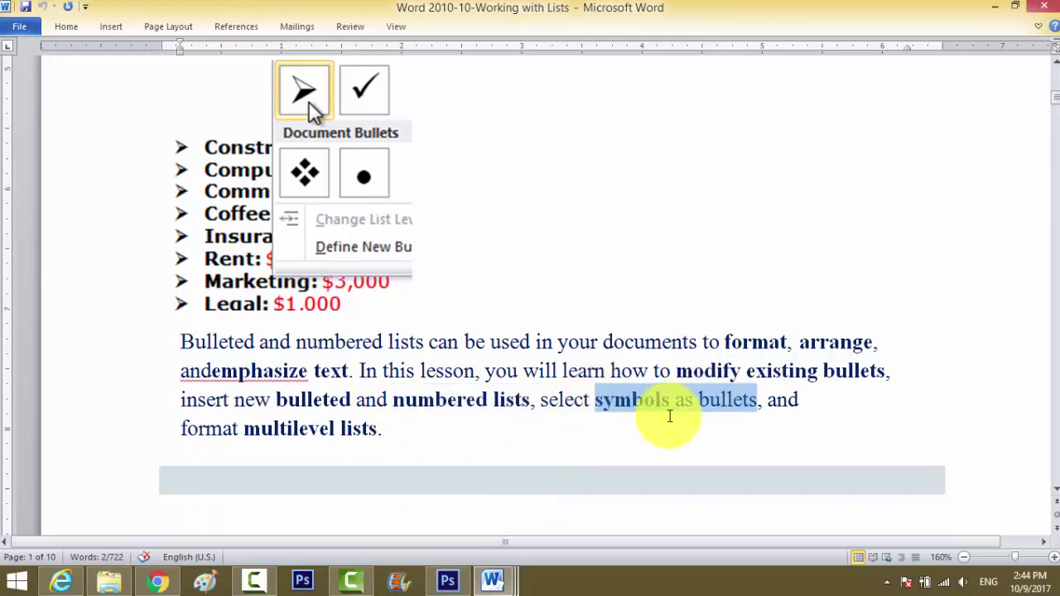
{"action": "scroll", "coordinate": [630, 418], "scroll_direction": "down", "scroll_amount": 5}
{"action": "scroll", "coordinate": [615, 419], "scroll_direction": "down", "scroll_amount": 3}
{"action": "scroll", "coordinate": [615, 421], "scroll_direction": "down", "scroll_amount": 3}
{"action": "scroll", "coordinate": [615, 421], "scroll_direction": "down", "scroll_amount": 1}
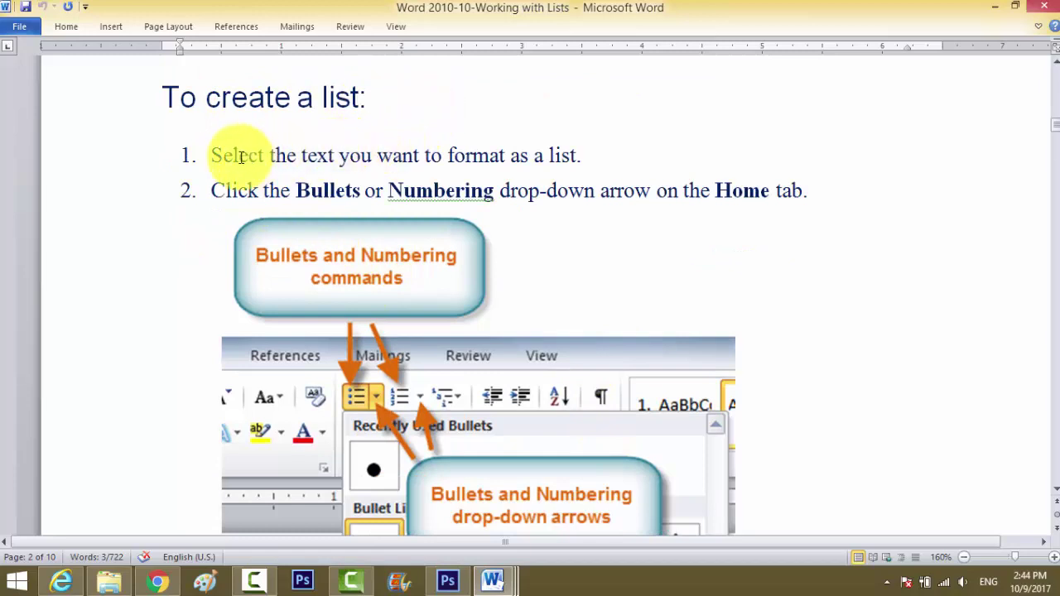
Step: Highlight the first two list-creation steps and the words 'Home tab'
{"action": "left_click_drag", "start_coordinate": [212, 155], "coordinate": [588, 149]}
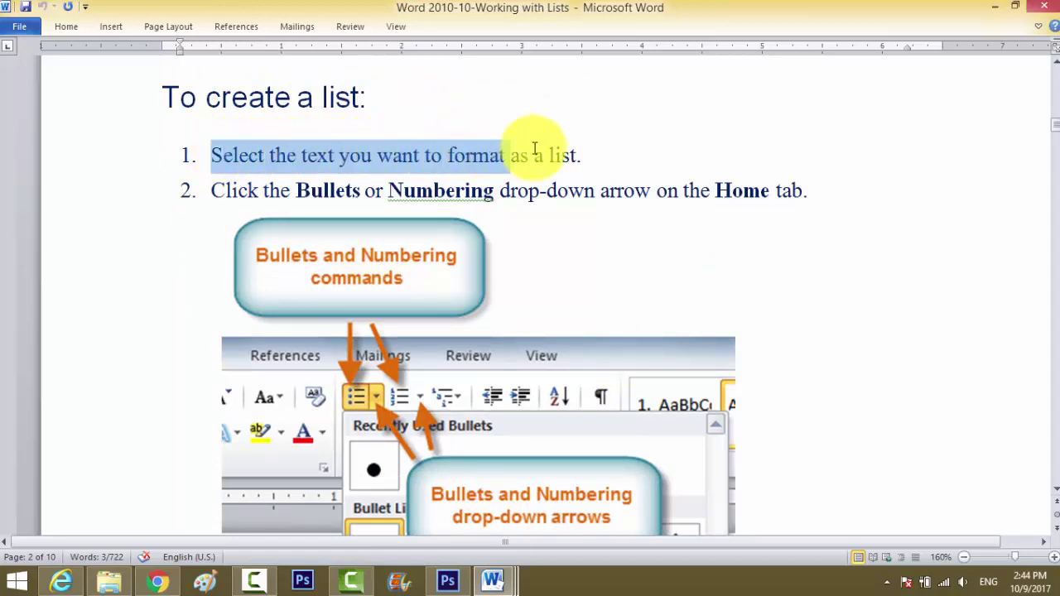
{"action": "left_click", "coordinate": [595, 153]}
{"action": "left_click_drag", "start_coordinate": [583, 155], "coordinate": [229, 159]}
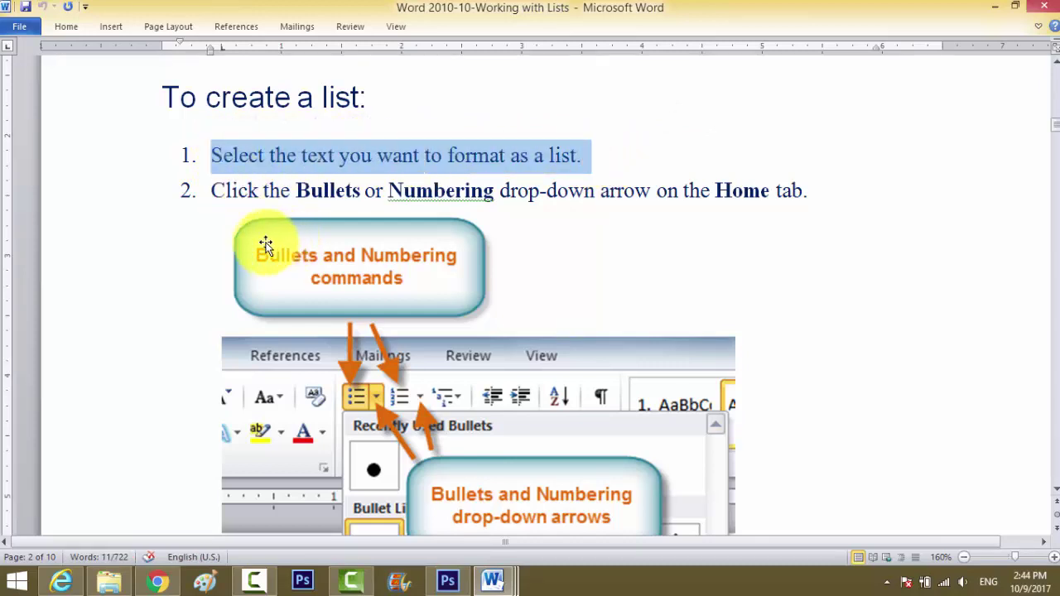
{"action": "left_click_drag", "start_coordinate": [214, 191], "coordinate": [801, 190]}
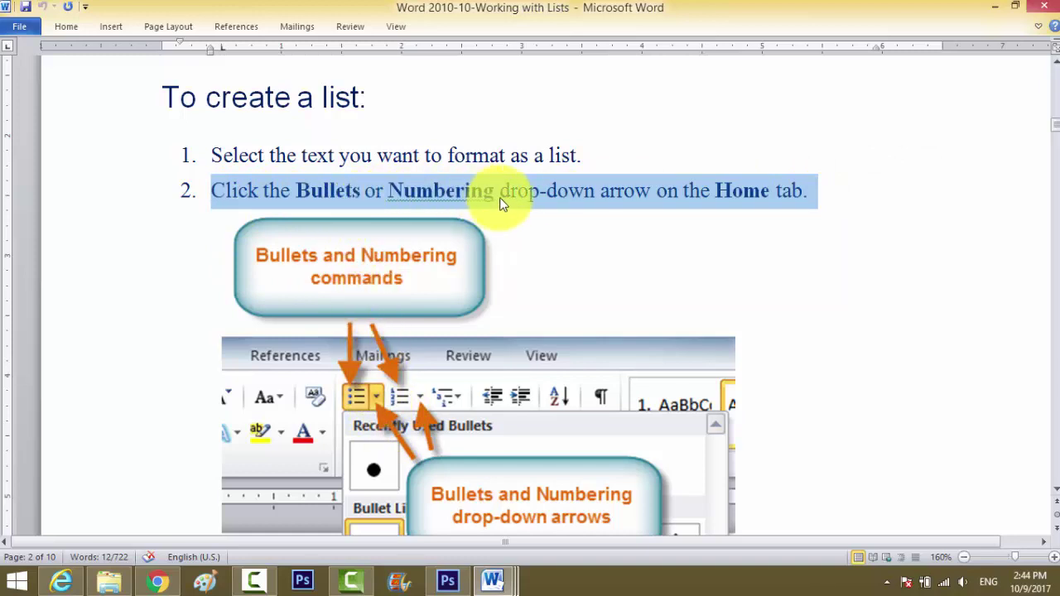
{"action": "left_click", "coordinate": [553, 187]}
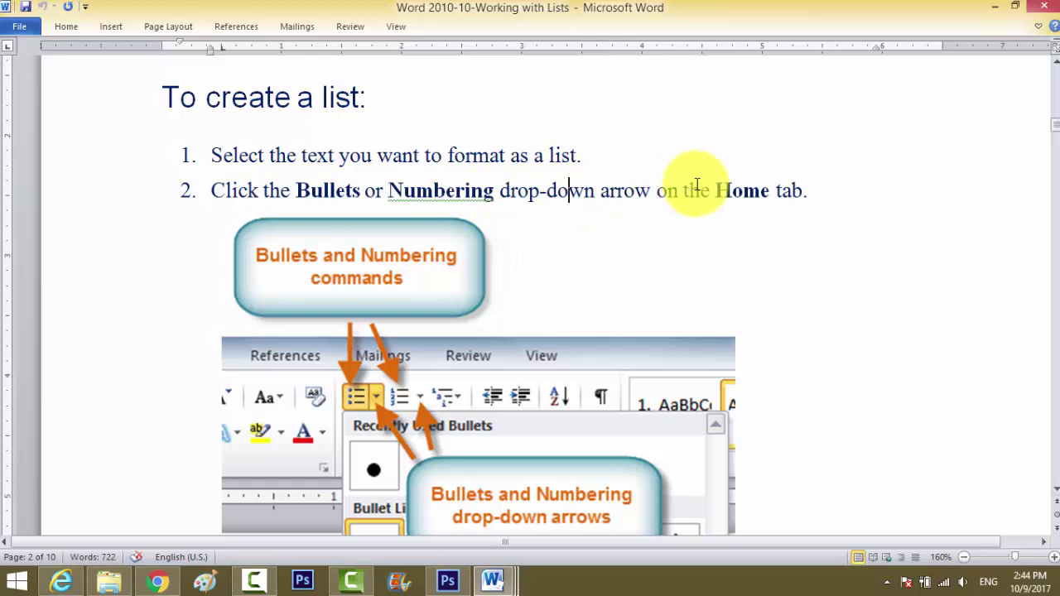
{"action": "left_click_drag", "start_coordinate": [716, 191], "coordinate": [803, 192]}
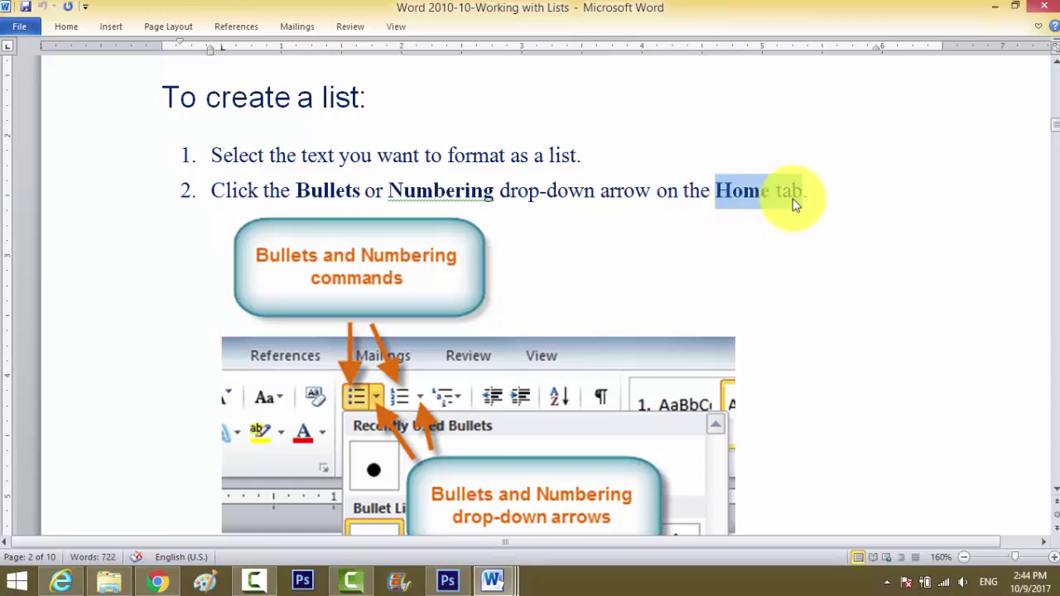
Step: Scroll down past the bullet gallery screenshot to the Bullet options heading
{"action": "scroll", "coordinate": [549, 296], "scroll_direction": "down", "scroll_amount": 2}
{"action": "scroll", "coordinate": [549, 296], "scroll_direction": "down", "scroll_amount": 4}
{"action": "scroll", "coordinate": [548, 296], "scroll_direction": "down", "scroll_amount": 1}
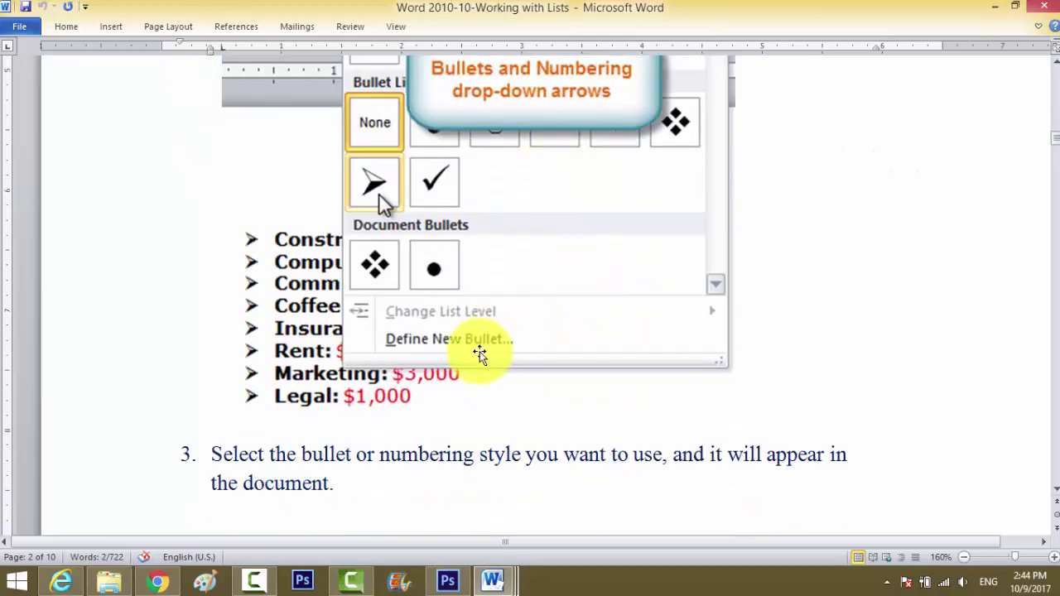
{"action": "scroll", "coordinate": [476, 352], "scroll_direction": "down", "scroll_amount": 3}
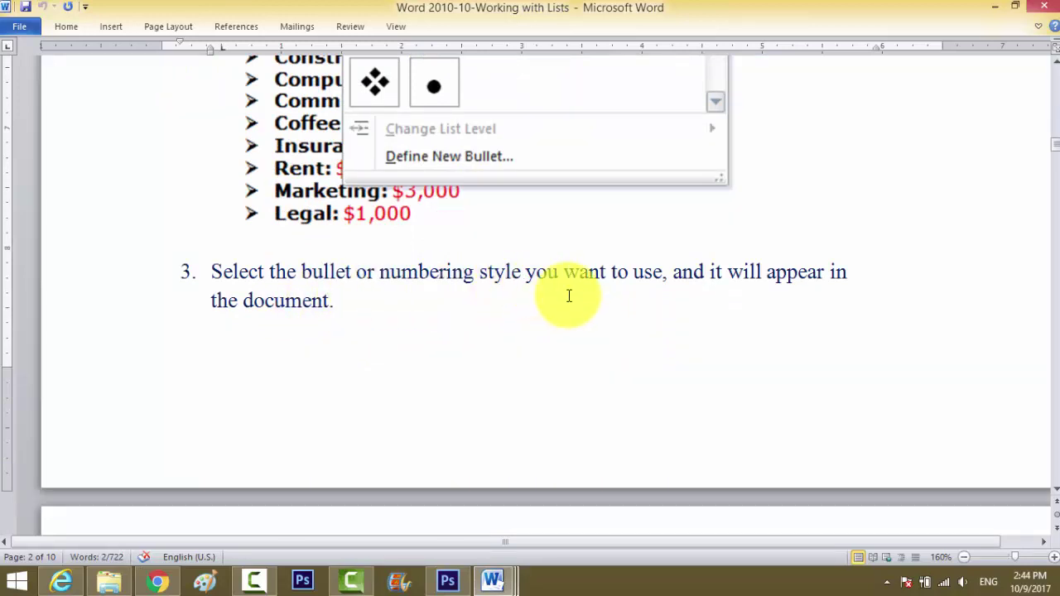
{"action": "scroll", "coordinate": [505, 319], "scroll_direction": "up", "scroll_amount": 2}
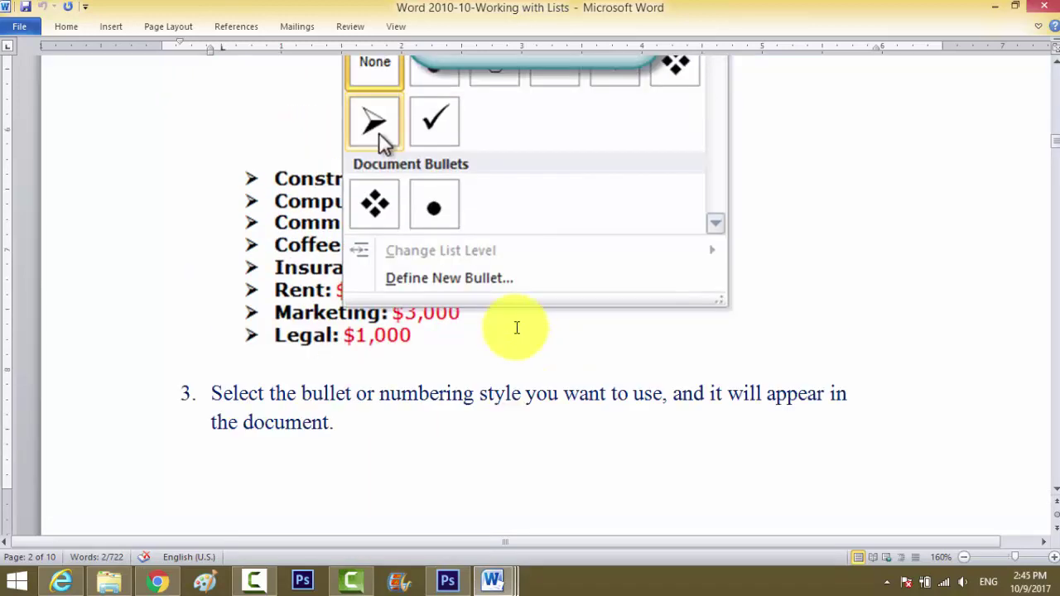
{"action": "scroll", "coordinate": [390, 289], "scroll_direction": "up", "scroll_amount": 2}
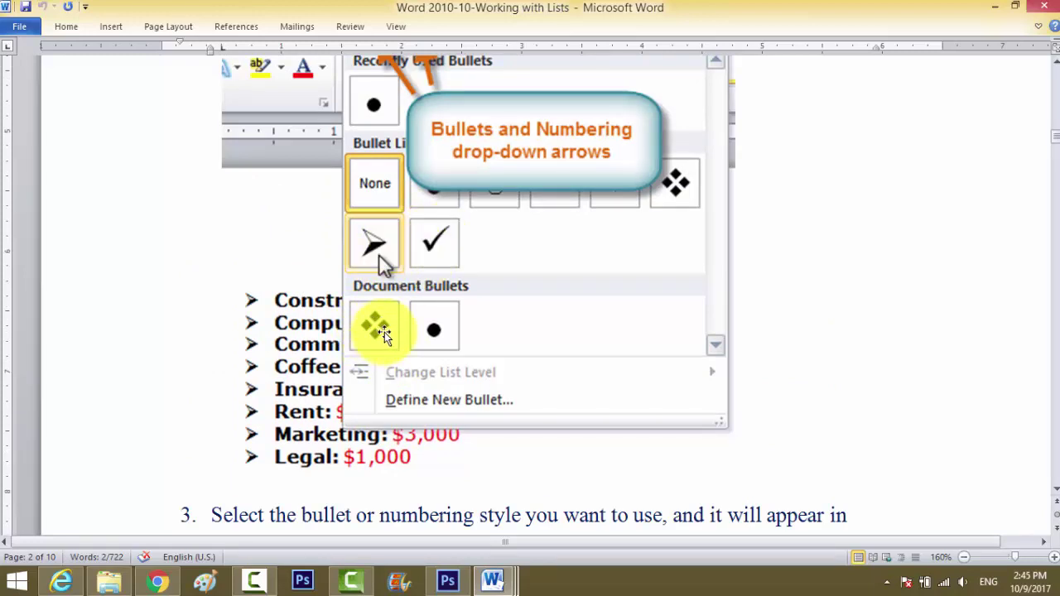
{"action": "scroll", "coordinate": [439, 339], "scroll_direction": "down", "scroll_amount": 3}
Step: Highlight steps 2-4 of 'To use a symbol as a bullet', including Define New Bullet
{"action": "scroll", "coordinate": [437, 345], "scroll_direction": "down", "scroll_amount": 2}
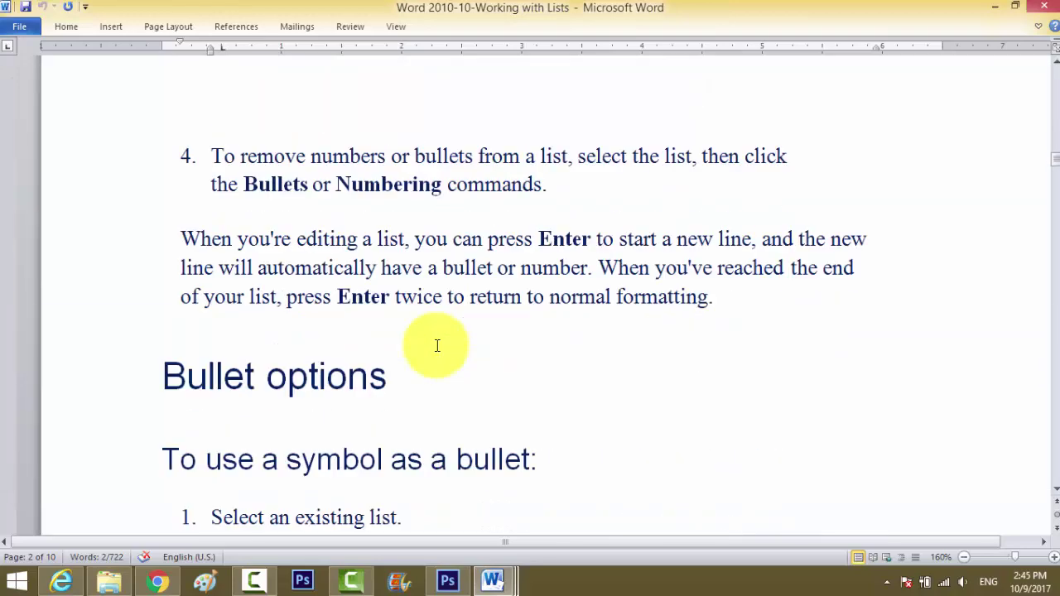
{"action": "scroll", "coordinate": [437, 345], "scroll_direction": "down", "scroll_amount": 1}
{"action": "scroll", "coordinate": [389, 344], "scroll_direction": "down", "scroll_amount": 3}
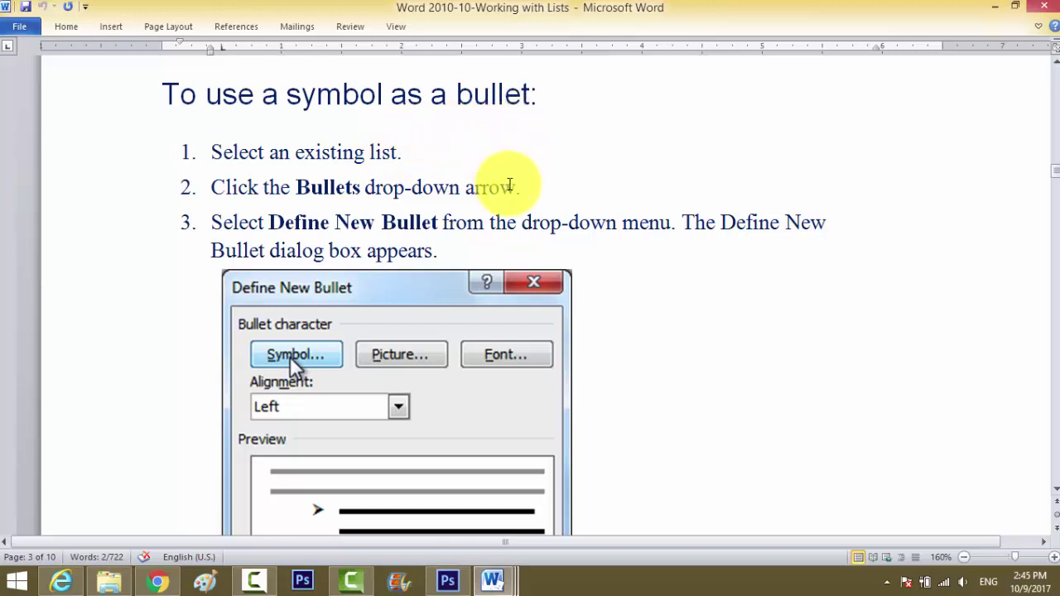
{"action": "scroll", "coordinate": [508, 184], "scroll_direction": "down", "scroll_amount": 1}
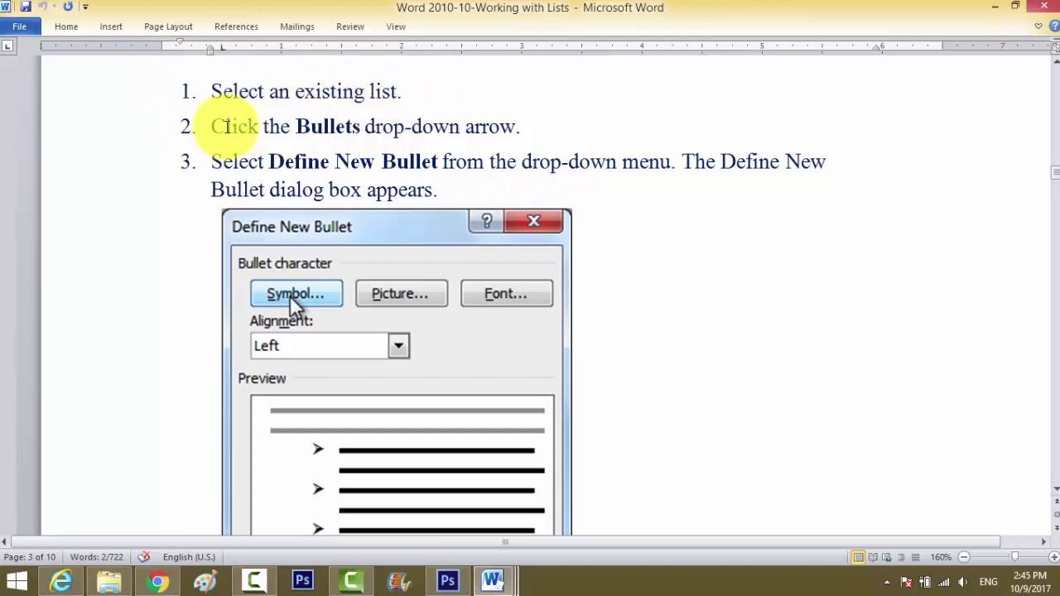
{"action": "left_click_drag", "start_coordinate": [234, 126], "coordinate": [503, 125]}
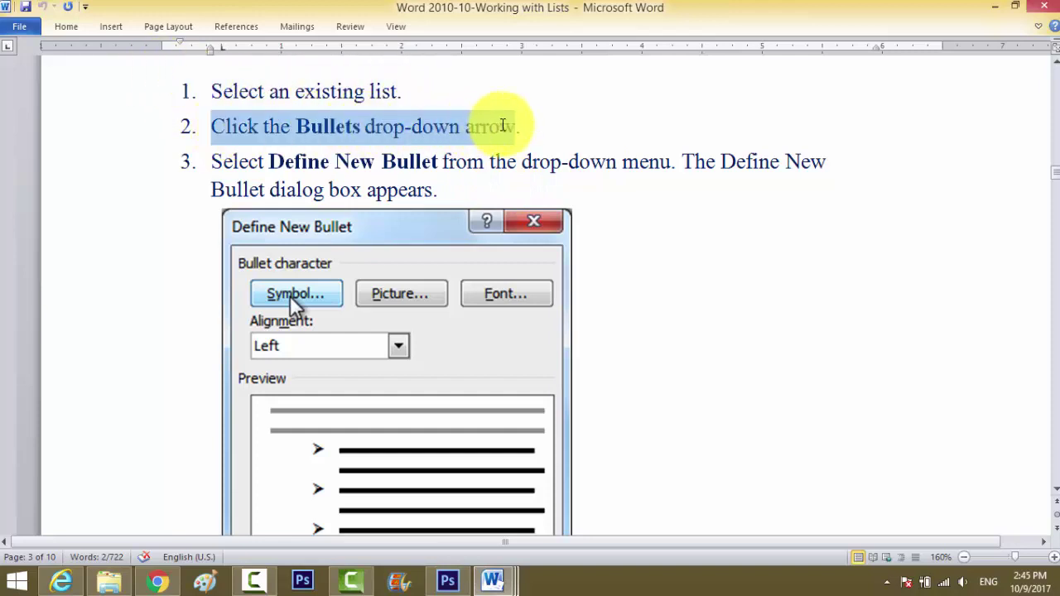
{"action": "left_click_drag", "start_coordinate": [269, 162], "coordinate": [462, 164]}
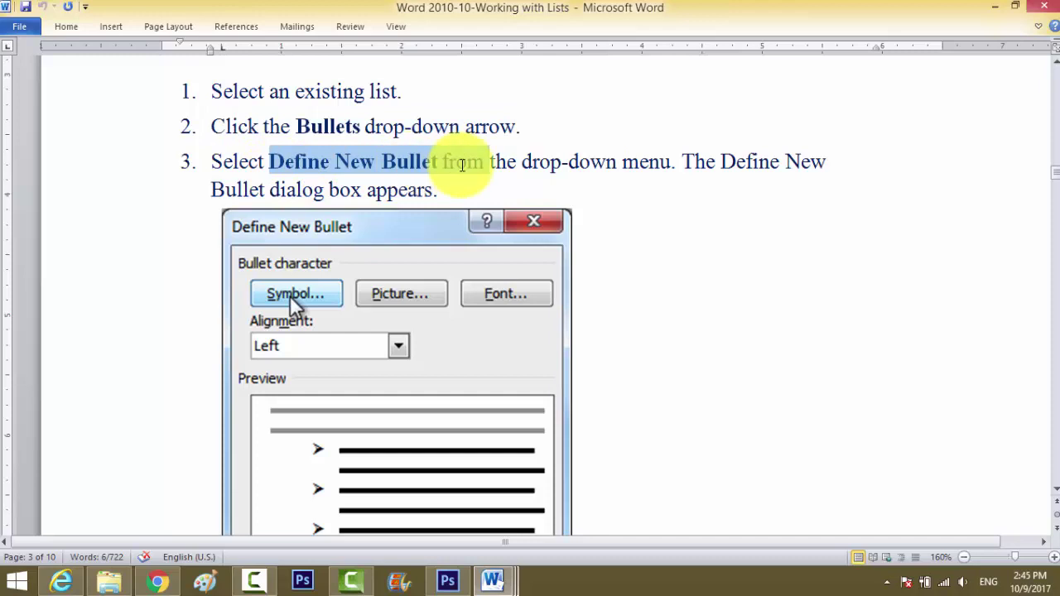
{"action": "scroll", "coordinate": [452, 207], "scroll_direction": "down", "scroll_amount": 2}
{"action": "scroll", "coordinate": [452, 208], "scroll_direction": "down", "scroll_amount": 1}
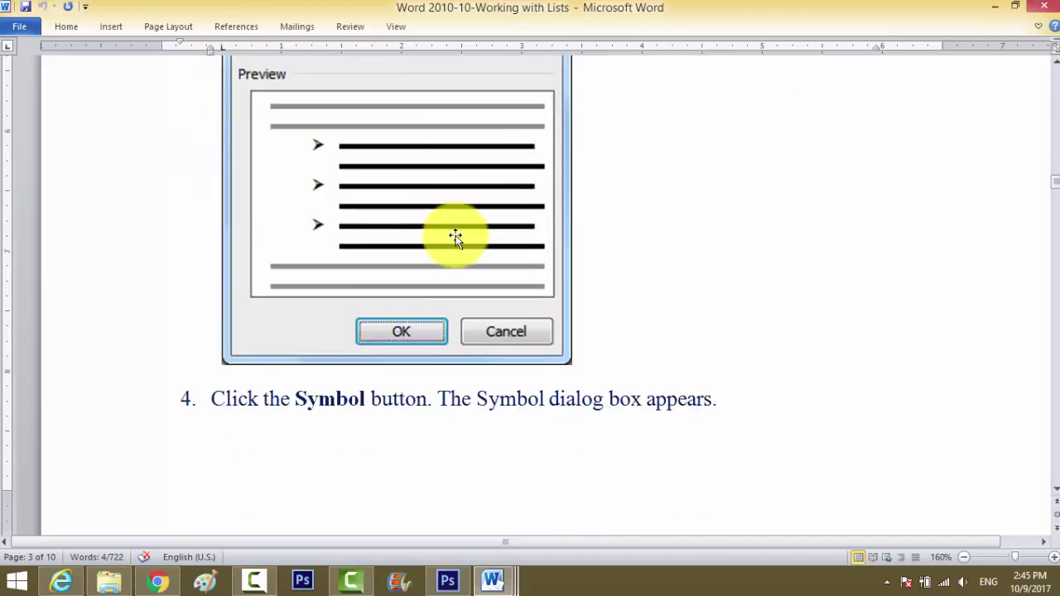
{"action": "mouse_move", "coordinate": [237, 401]}
{"action": "left_mouse_down"}
{"action": "mouse_move", "coordinate": [536, 386]}
{"action": "mouse_move", "coordinate": [622, 401]}
{"action": "left_mouse_up"}
Step: Scroll further down the tutorial to the steps for changing bullet colour
{"action": "scroll", "coordinate": [359, 430], "scroll_direction": "down", "scroll_amount": 3}
{"action": "scroll", "coordinate": [358, 430], "scroll_direction": "down", "scroll_amount": 3}
{"action": "scroll", "coordinate": [358, 430], "scroll_direction": "down", "scroll_amount": 1}
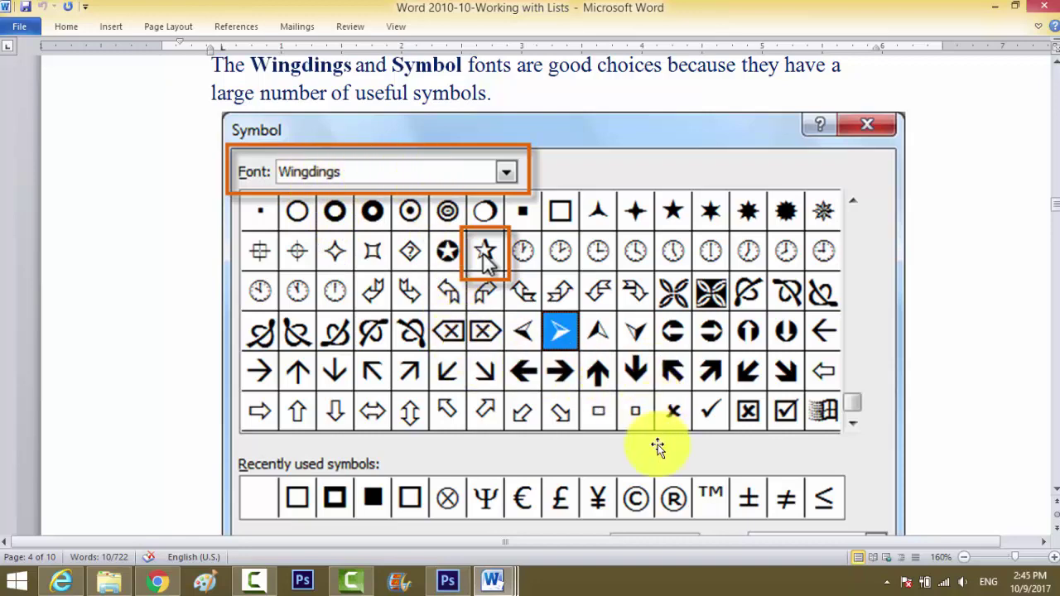
{"action": "scroll", "coordinate": [657, 447], "scroll_direction": "down", "scroll_amount": 1}
{"action": "scroll", "coordinate": [657, 447], "scroll_direction": "down", "scroll_amount": 1}
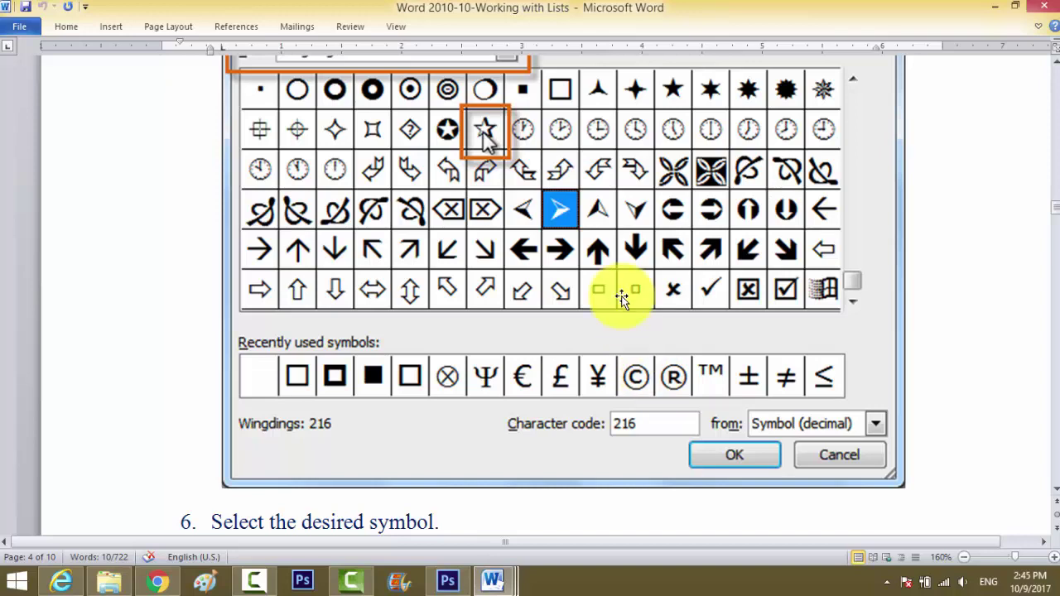
{"action": "scroll", "coordinate": [617, 315], "scroll_direction": "down", "scroll_amount": 5}
{"action": "scroll", "coordinate": [611, 324], "scroll_direction": "down", "scroll_amount": 5}
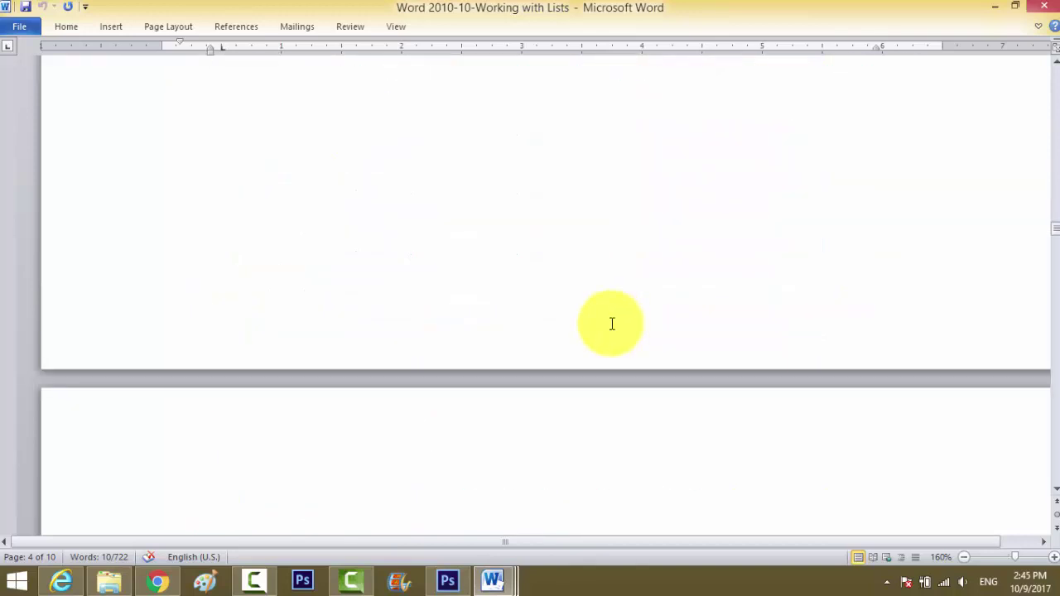
{"action": "scroll", "coordinate": [611, 324], "scroll_direction": "down", "scroll_amount": 5}
{"action": "scroll", "coordinate": [612, 324], "scroll_direction": "down", "scroll_amount": 4}
{"action": "scroll", "coordinate": [611, 323], "scroll_direction": "down", "scroll_amount": 5}
{"action": "scroll", "coordinate": [612, 323], "scroll_direction": "down", "scroll_amount": 2}
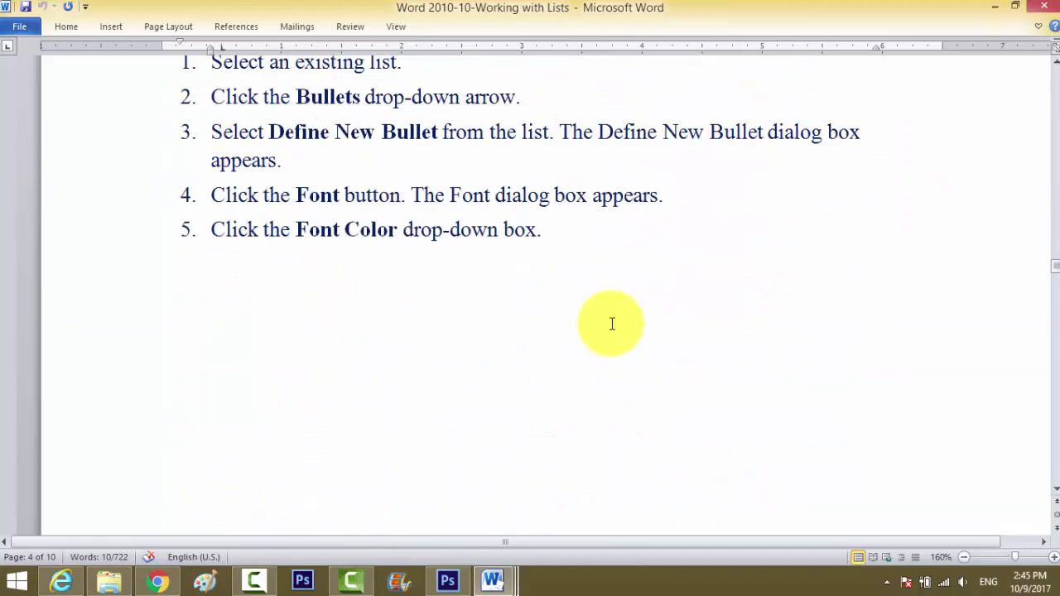
{"action": "scroll", "coordinate": [611, 324], "scroll_direction": "down", "scroll_amount": 5}
{"action": "scroll", "coordinate": [611, 324], "scroll_direction": "down", "scroll_amount": 5}
{"action": "scroll", "coordinate": [611, 324], "scroll_direction": "down", "scroll_amount": 2}
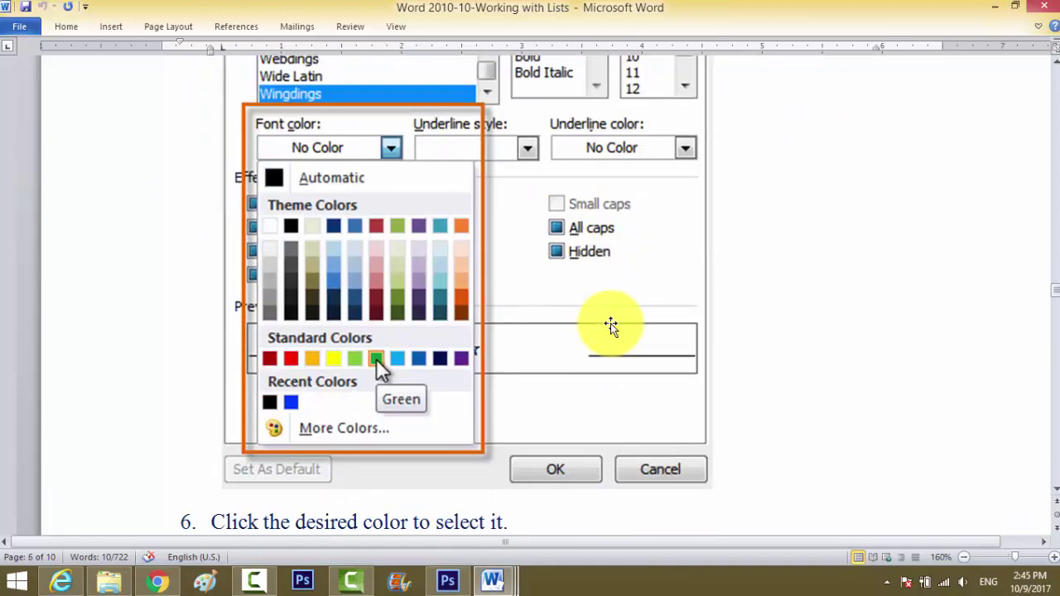
{"action": "scroll", "coordinate": [611, 324], "scroll_direction": "down", "scroll_amount": 5}
{"action": "scroll", "coordinate": [611, 323], "scroll_direction": "down", "scroll_amount": 5}
{"action": "scroll", "coordinate": [611, 324], "scroll_direction": "down", "scroll_amount": 5}
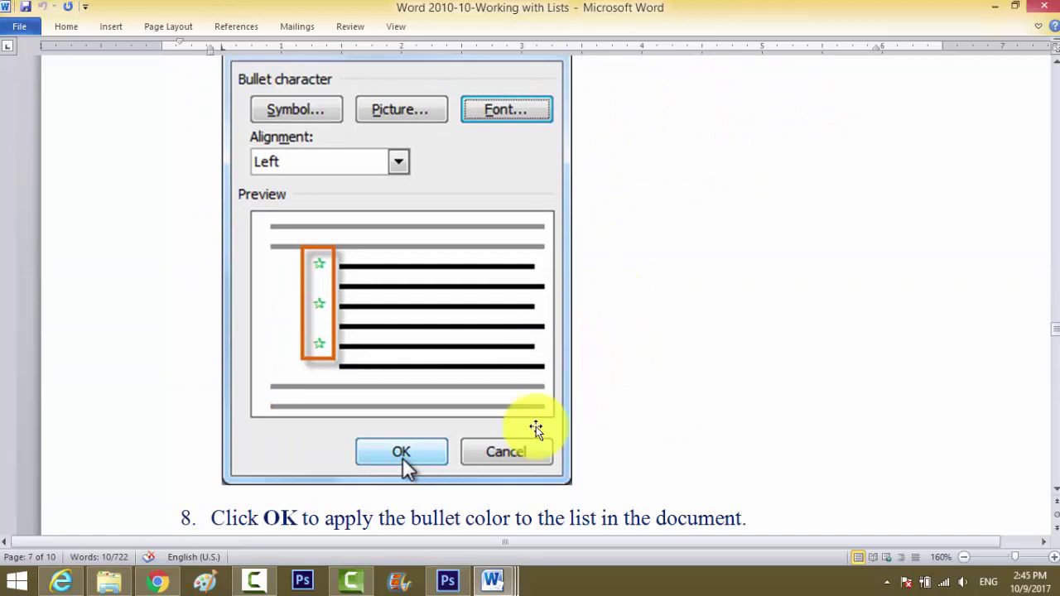
{"action": "mouse_move", "coordinate": [491, 581]}
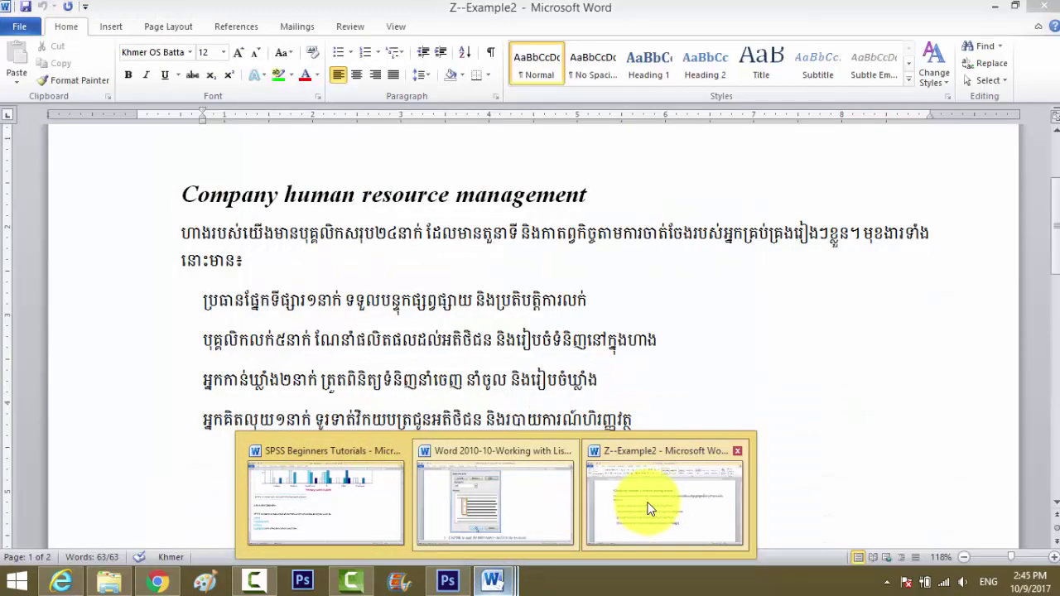
Step: In Z--Example2, apply solid round bullets to the four Khmer staff lines
{"action": "left_click", "coordinate": [650, 507]}
{"action": "mouse_move", "coordinate": [668, 425]}
{"action": "left_mouse_down"}
{"action": "mouse_move", "coordinate": [225, 330]}
{"action": "mouse_move", "coordinate": [209, 302]}
{"action": "left_mouse_up"}
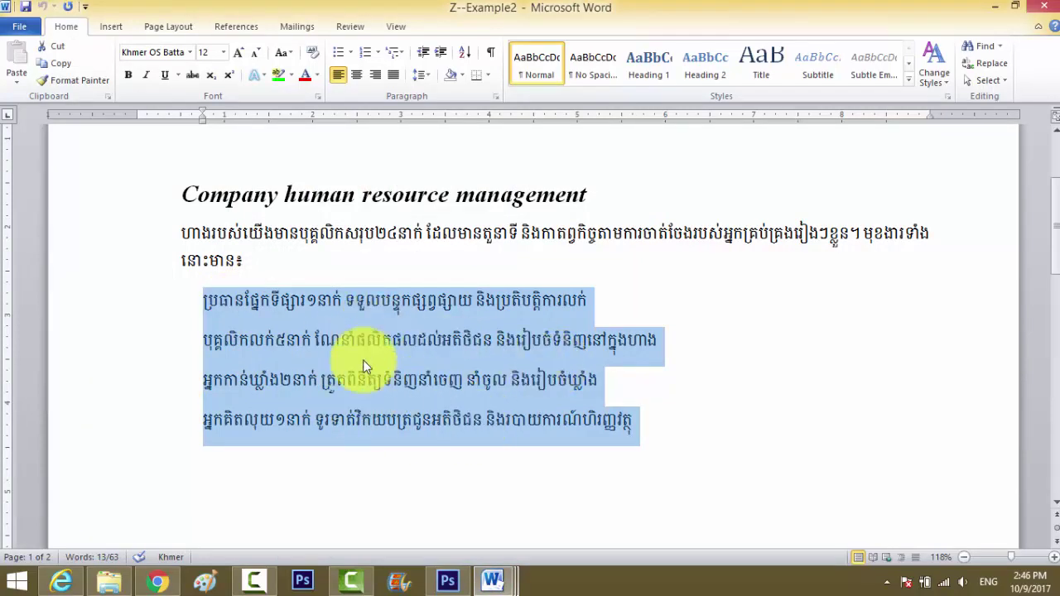
{"action": "left_click", "coordinate": [352, 55]}
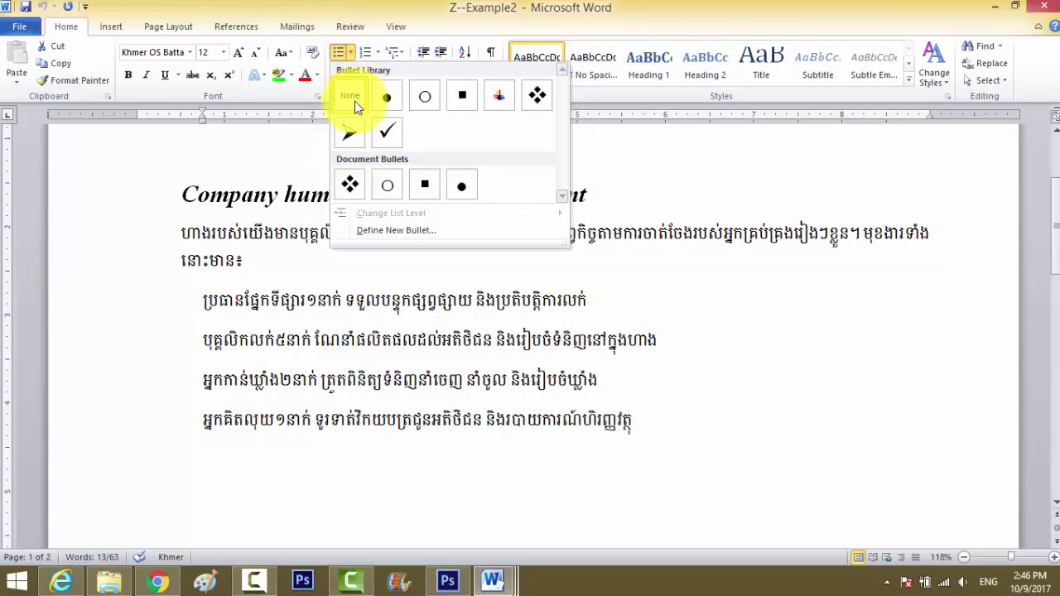
{"action": "left_click", "coordinate": [387, 98]}
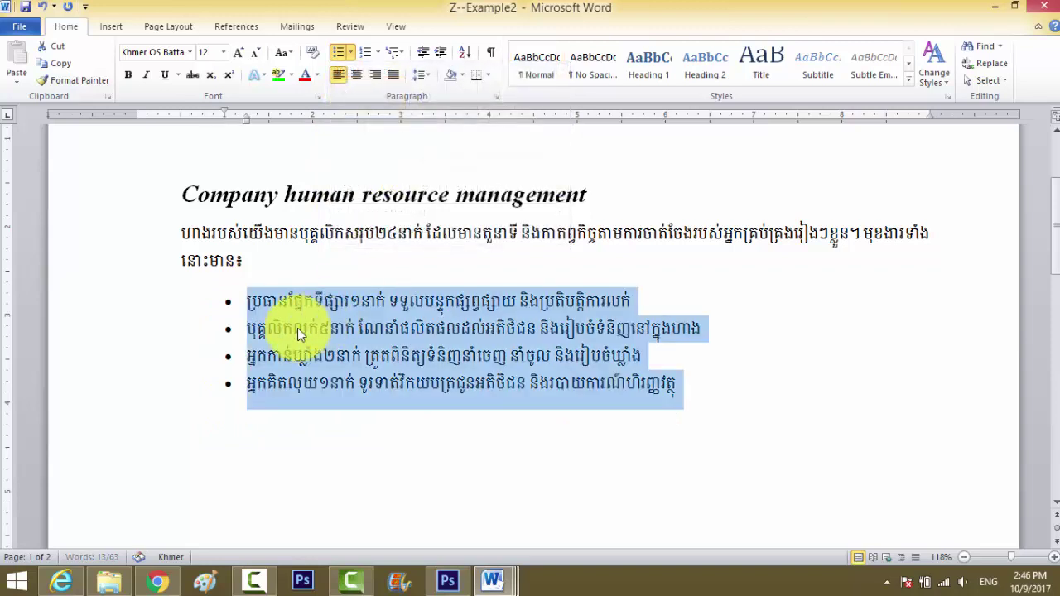
Step: Reselect the four bulleted lines and preview the numbering styles on them
{"action": "left_click", "coordinate": [258, 410]}
{"action": "mouse_move", "coordinate": [248, 300]}
{"action": "left_mouse_down"}
{"action": "mouse_move", "coordinate": [269, 400]}
{"action": "mouse_move", "coordinate": [354, 390]}
{"action": "left_mouse_up"}
{"action": "left_click", "coordinate": [460, 409]}
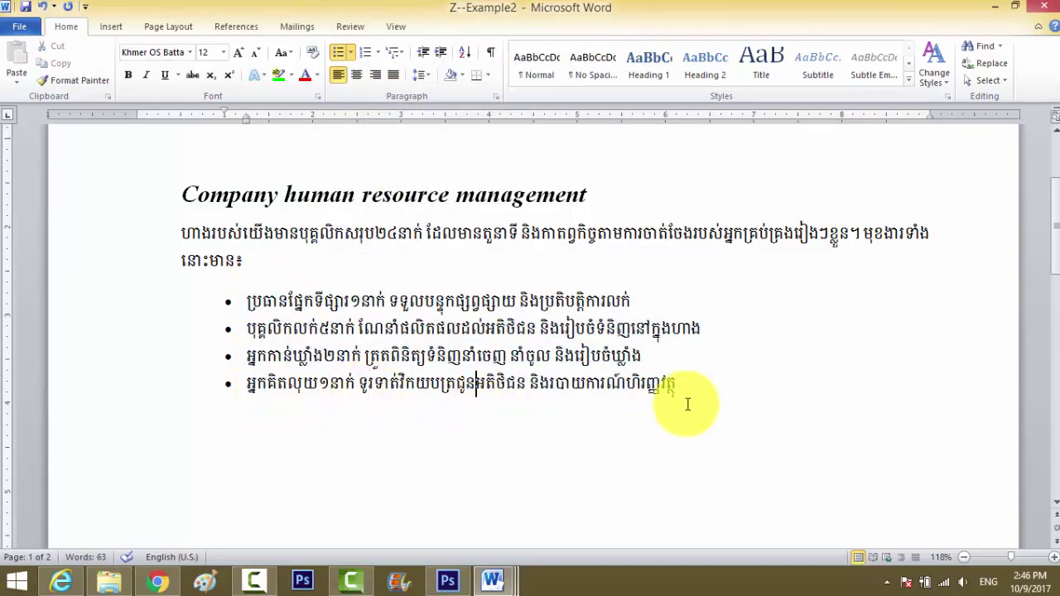
{"action": "left_click_drag", "start_coordinate": [680, 402], "coordinate": [232, 301]}
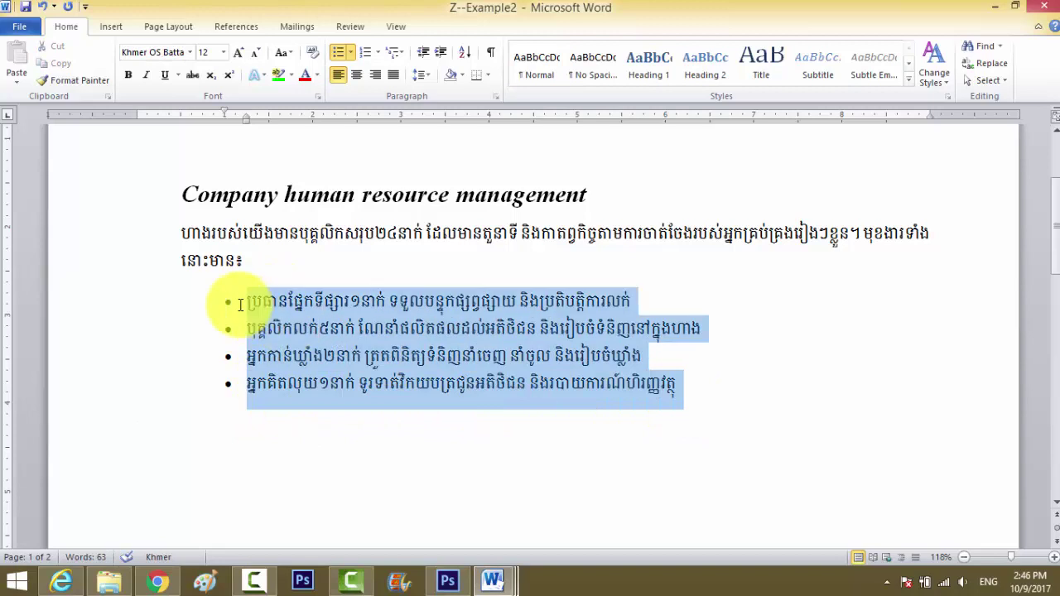
{"action": "left_click", "coordinate": [378, 51]}
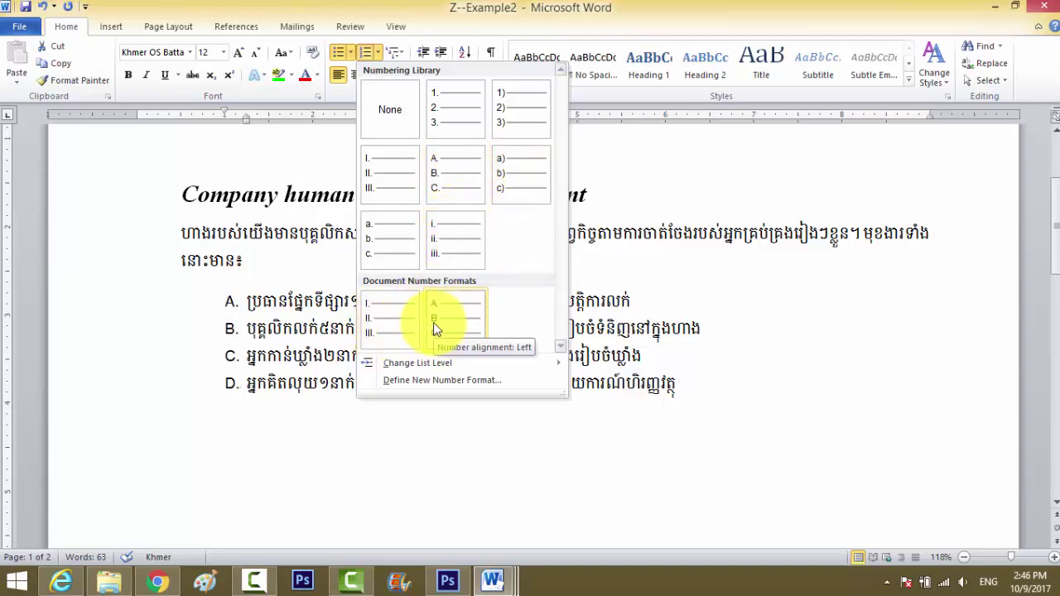
{"action": "left_click", "coordinate": [404, 54]}
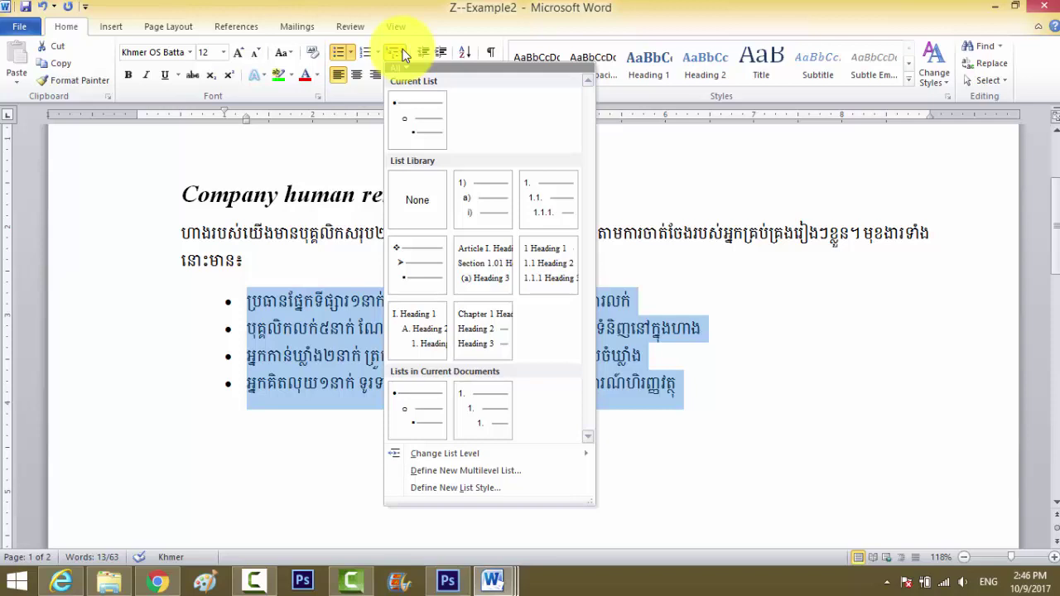
{"action": "left_click", "coordinate": [325, 347]}
{"action": "left_click", "coordinate": [319, 383]}
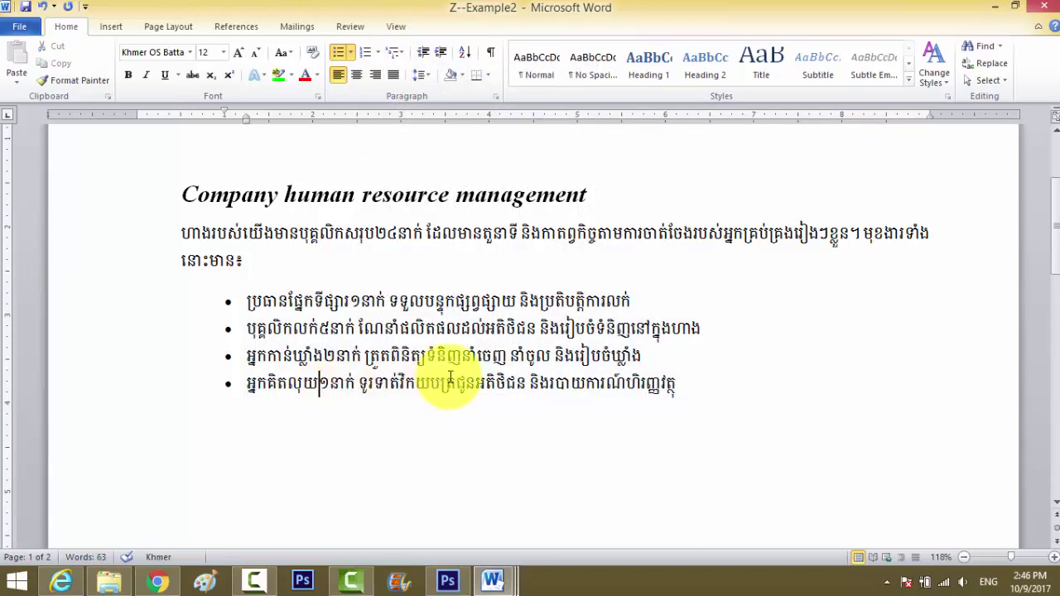
Step: Add indented Khmer sub-items ប្រតិបត្តិ and លក់ under the first staff bullet
{"action": "left_click", "coordinate": [639, 300]}
{"action": "key", "text": "Return"}
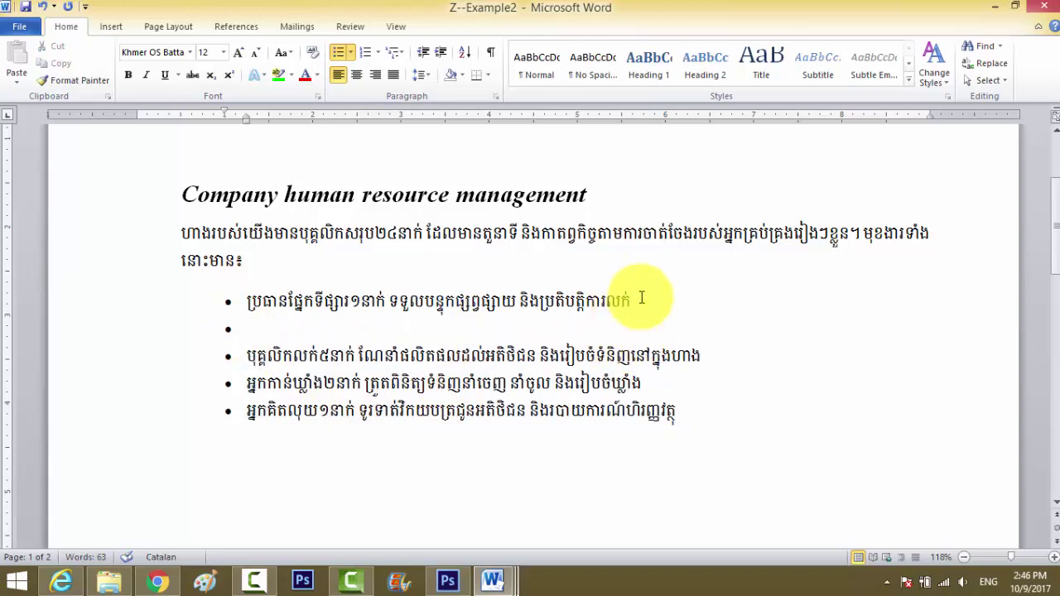
{"action": "key", "text": "Tab"}
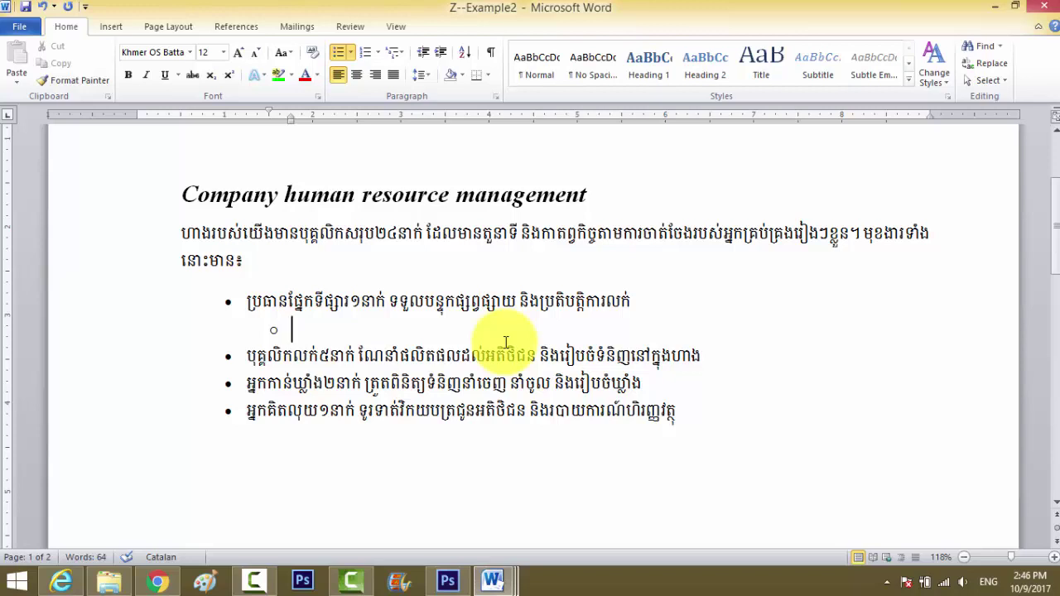
{"action": "type", "text": "kh"}
{"action": "key", "text": "BackSpace"}
{"action": "key", "text": "BackSpace"}
{"action": "key", "text": "alt+shift"}
{"action": "type", "text": "ប្រតិ"}
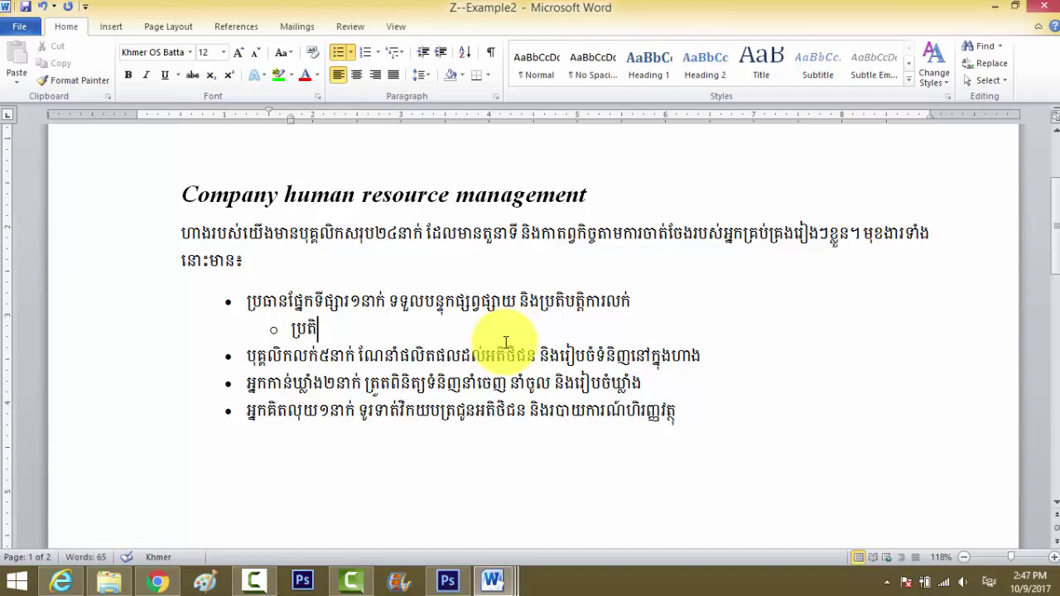
{"action": "type", "text": "បុ"}
{"action": "key", "text": "BackSpace"}
{"action": "key", "text": "BackSpace"}
{"action": "type", "text": "ុ"}
{"action": "key", "text": "Return"}
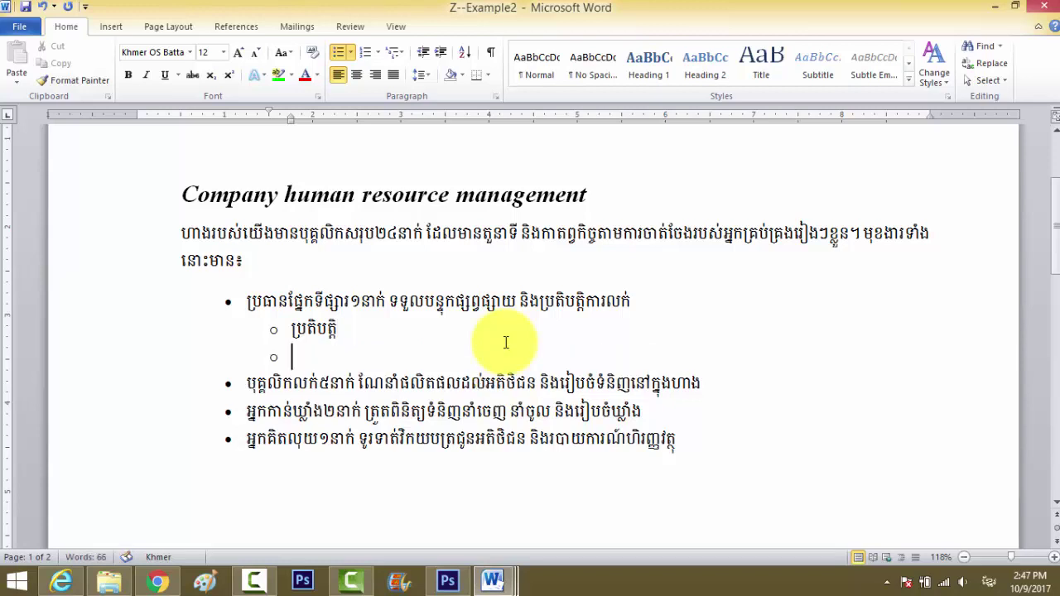
{"action": "type", "text": "សសស"}
{"action": "key", "text": "BackSpace"}
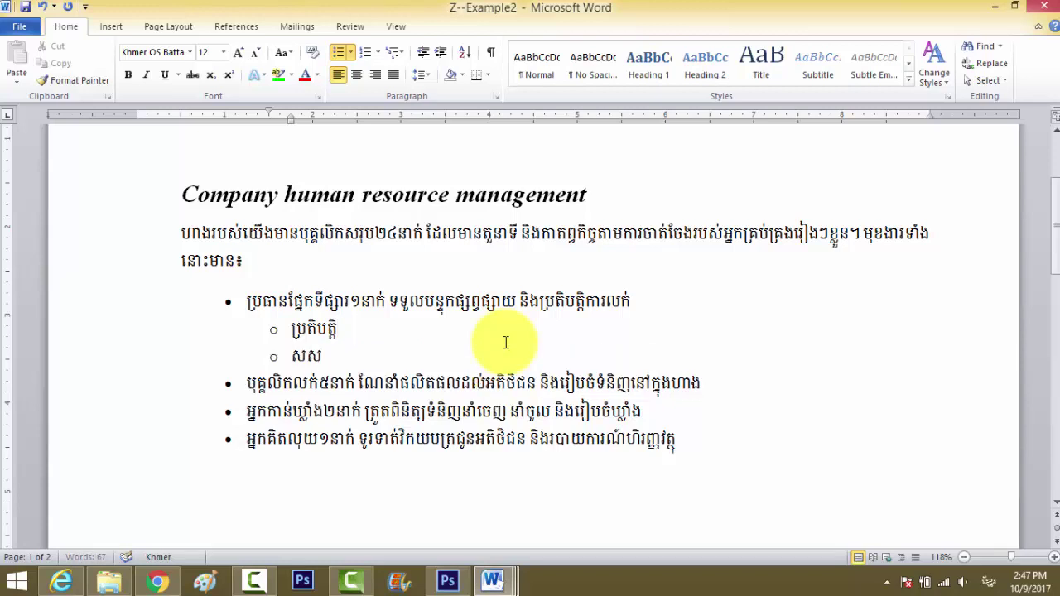
{"action": "type", "text": "លក់"}
Step: Add third-level items ក and ខ beneath ប្រតិបត្តិ
{"action": "left_click_drag", "start_coordinate": [290, 329], "coordinate": [339, 354]}
{"action": "left_click", "coordinate": [339, 353]}
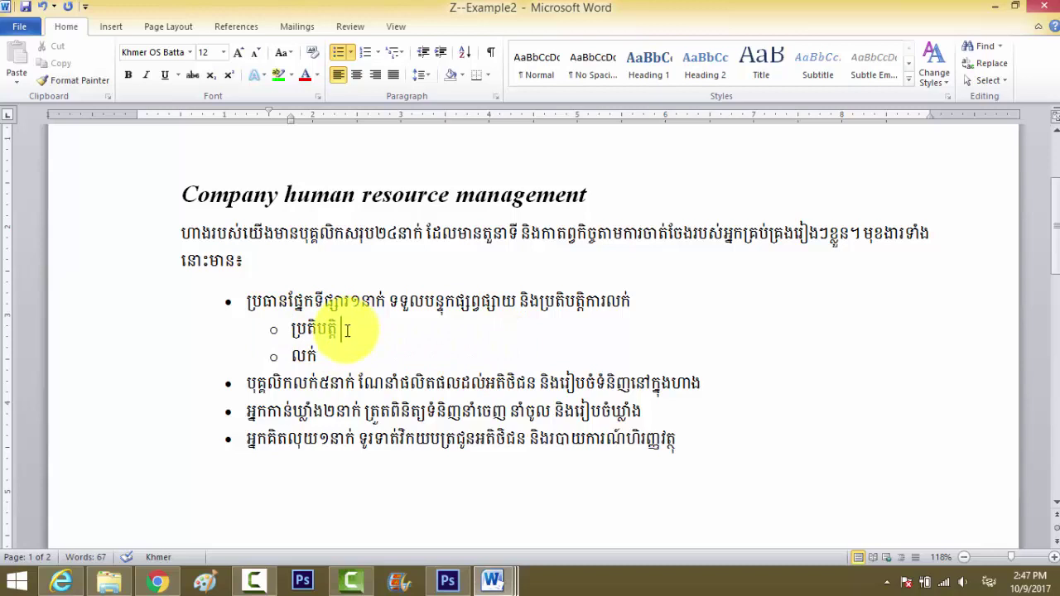
{"action": "key", "text": "Return"}
{"action": "key", "text": "Tab"}
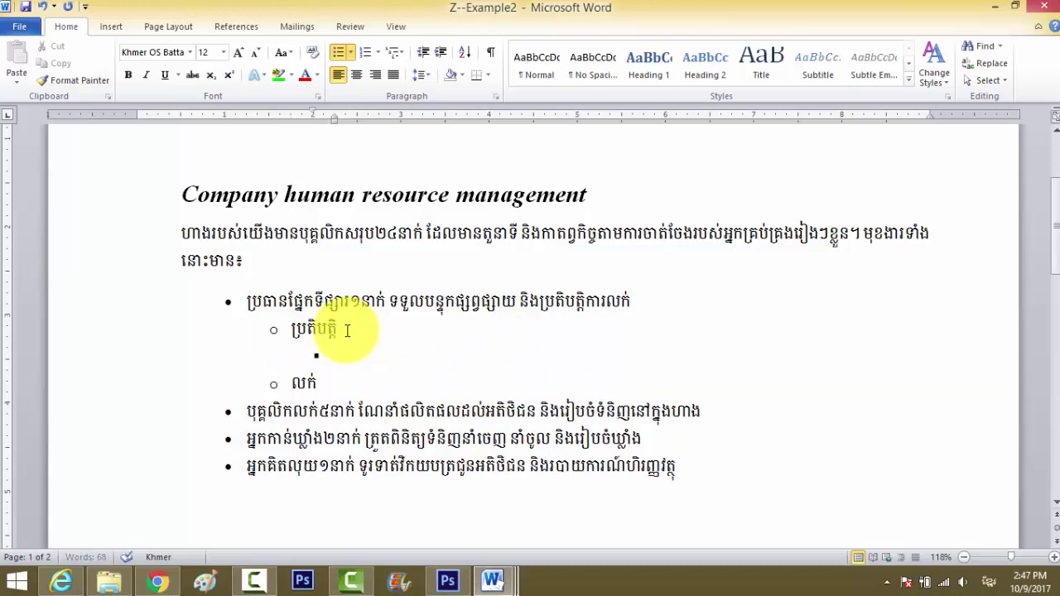
{"action": "type", "text": "សដហថ"}
{"action": "type", "text": "ក"}
{"action": "key", "text": "Return"}
{"action": "type", "text": "ខ"}
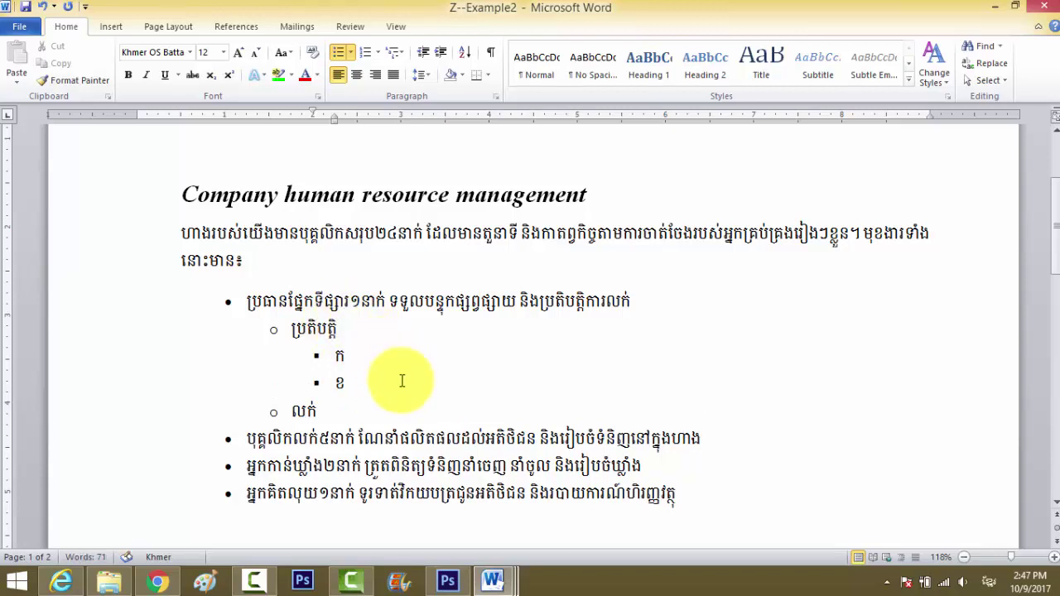
{"action": "left_click_drag", "start_coordinate": [389, 414], "coordinate": [273, 336]}
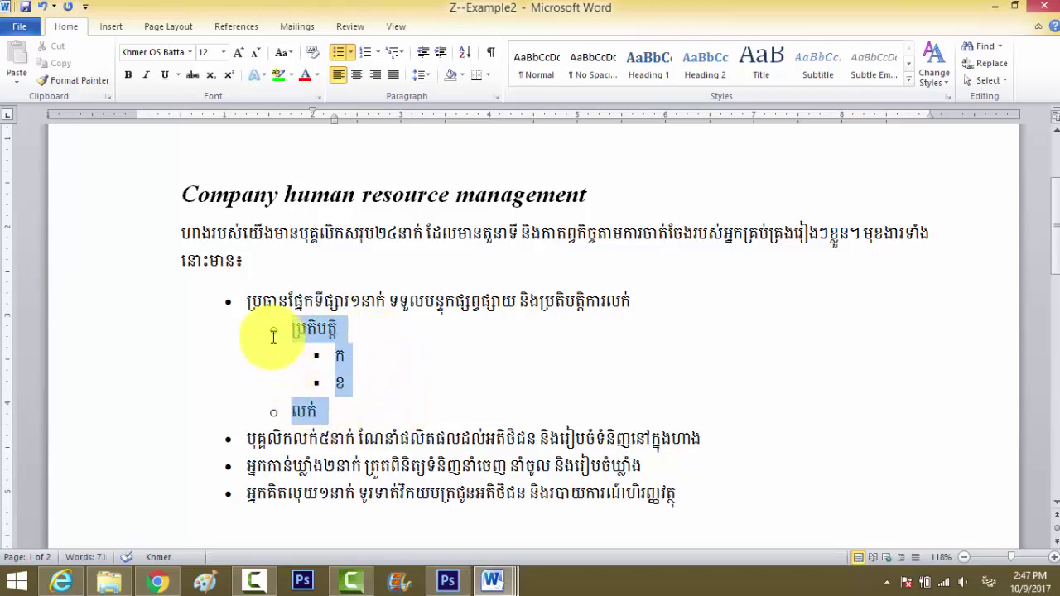
{"action": "left_click", "coordinate": [355, 363]}
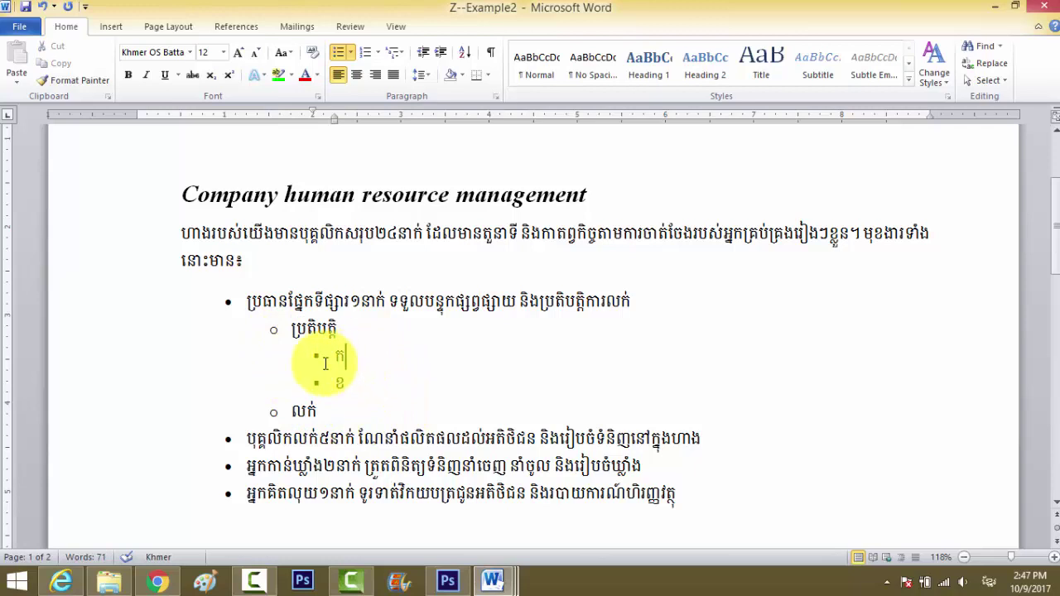
{"action": "left_click", "coordinate": [352, 328]}
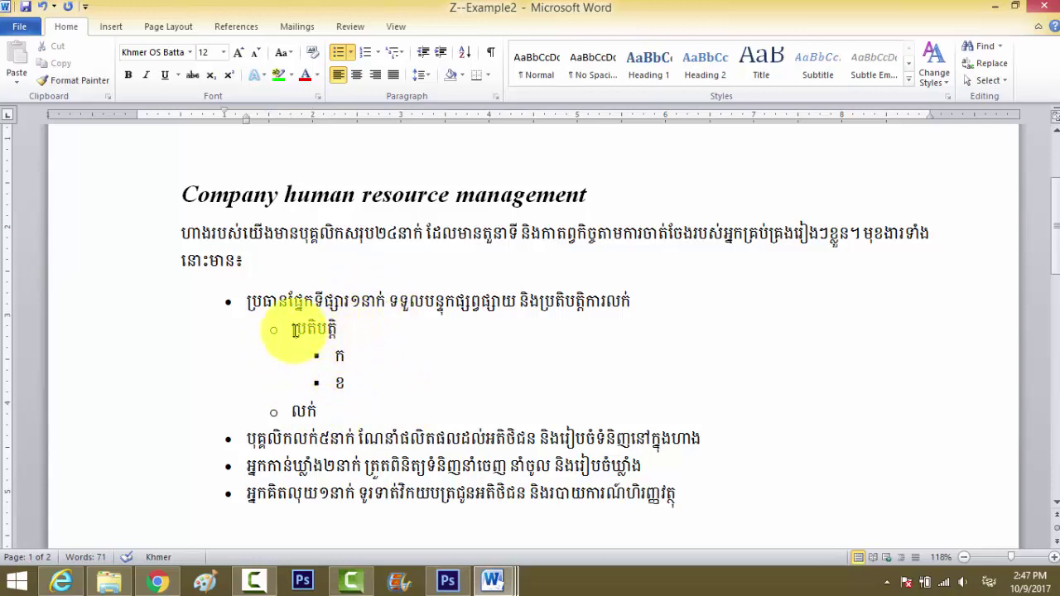
{"action": "left_click", "coordinate": [263, 303]}
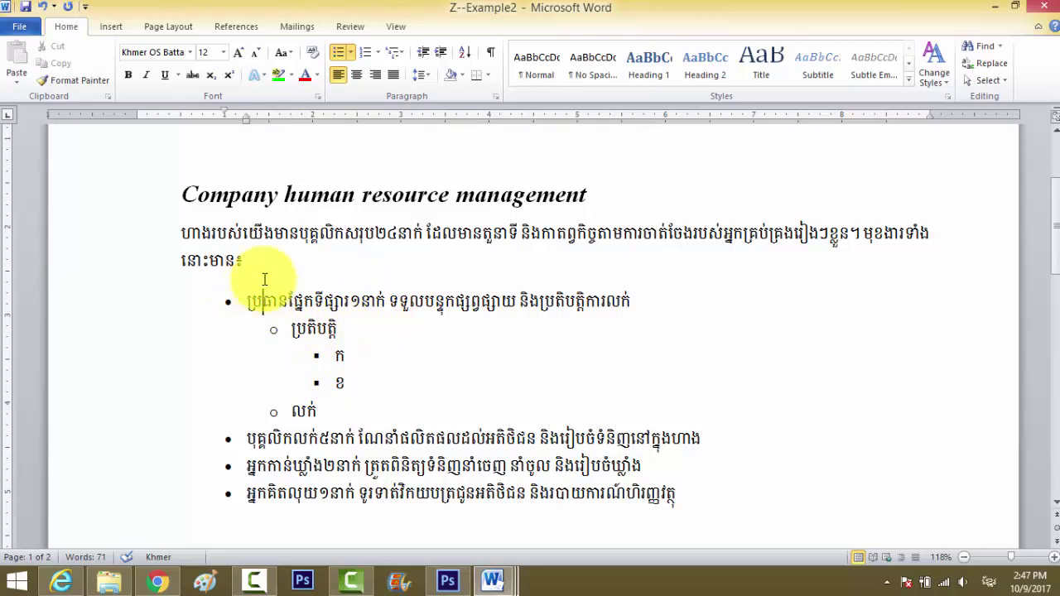
{"action": "left_click", "coordinate": [398, 55]}
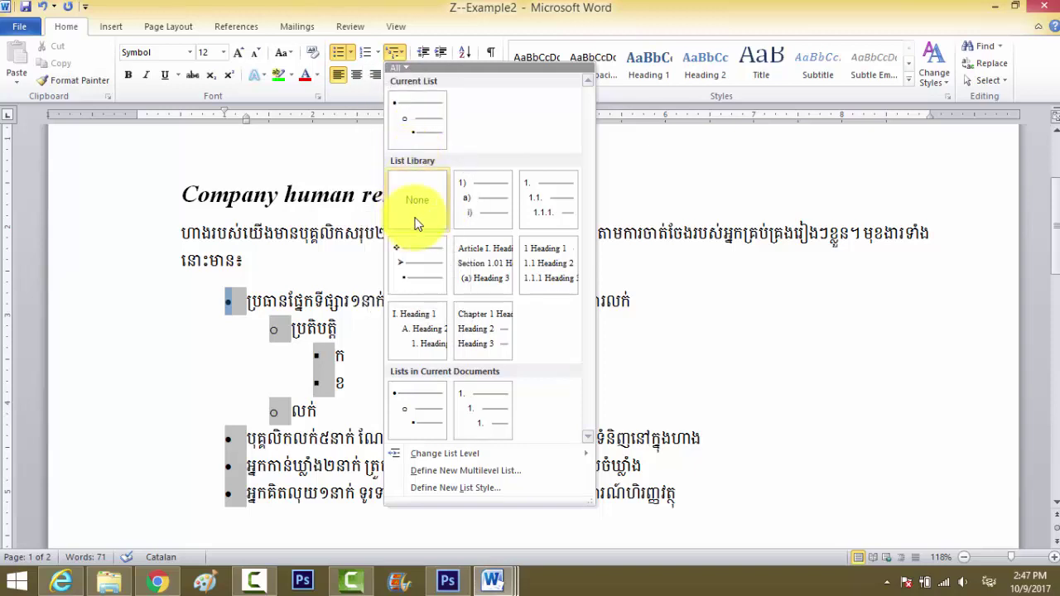
{"action": "mouse_move", "coordinate": [417, 265]}
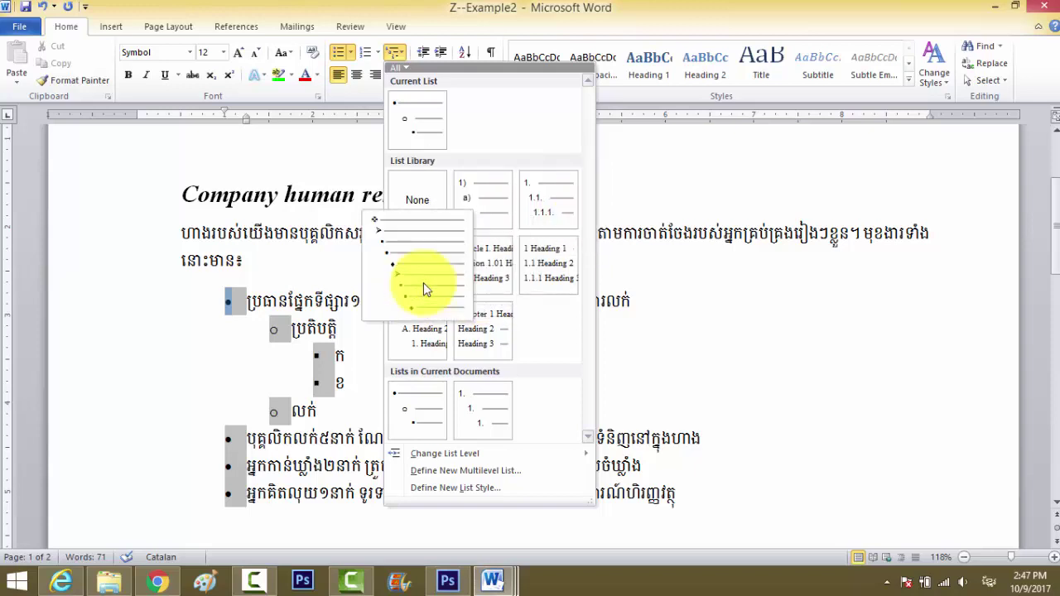
{"action": "left_click", "coordinate": [191, 402]}
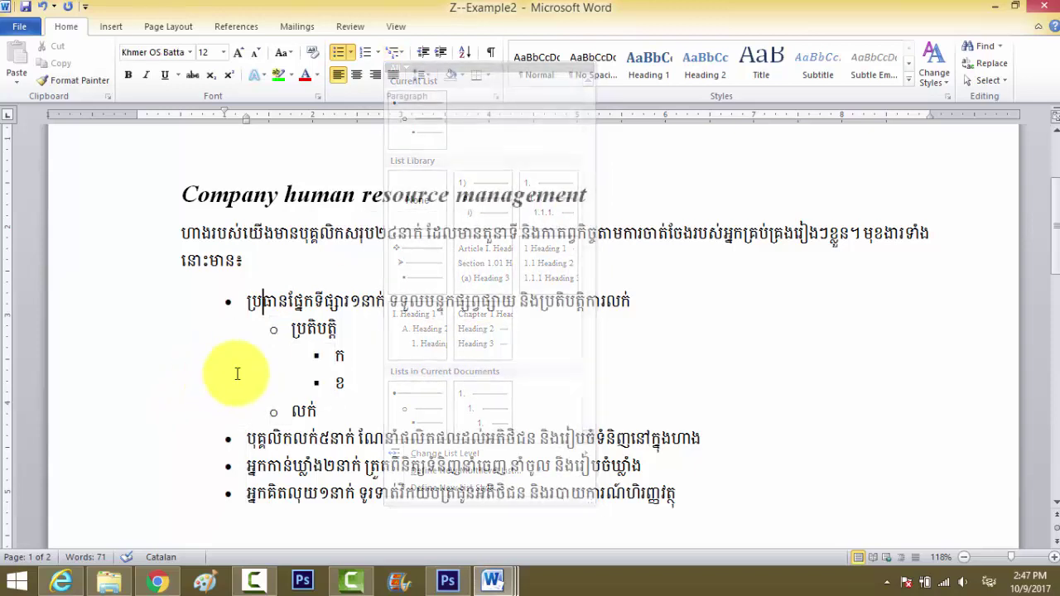
{"action": "left_click", "coordinate": [292, 330]}
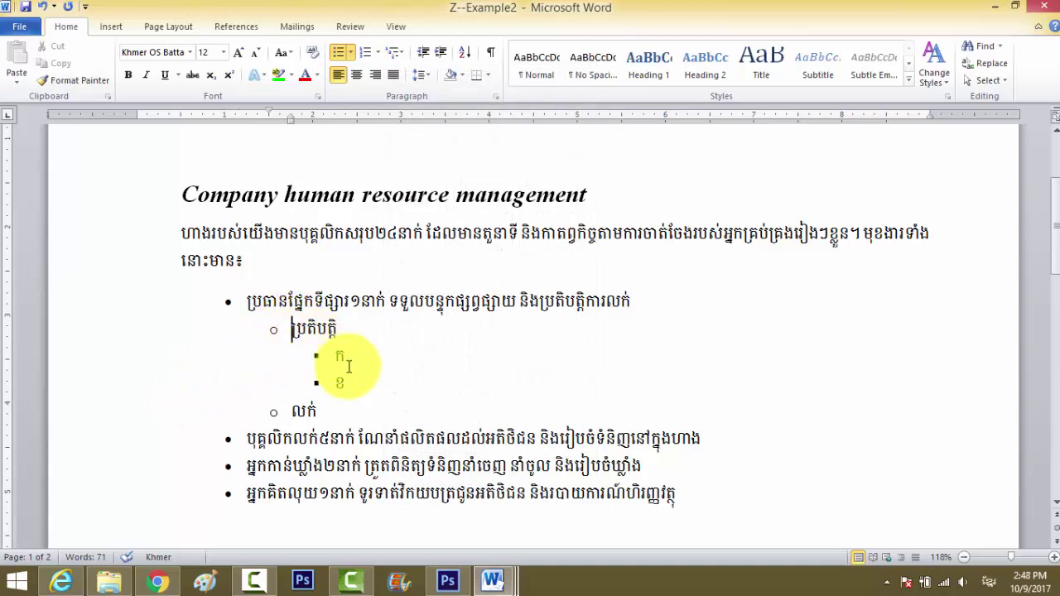
{"action": "left_click", "coordinate": [354, 372]}
{"action": "left_click", "coordinate": [338, 408]}
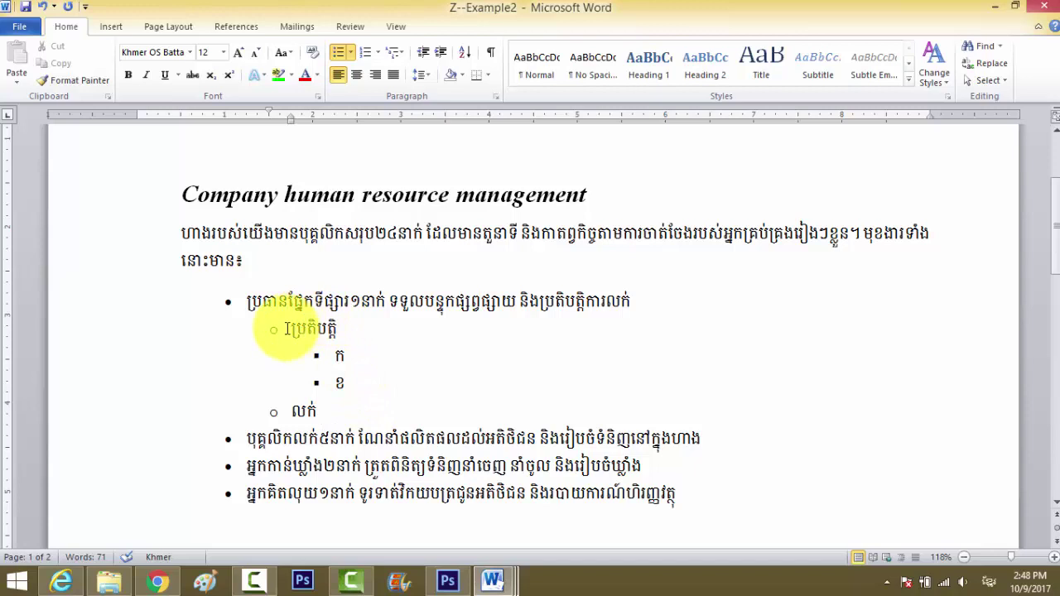
{"action": "left_click", "coordinate": [290, 329]}
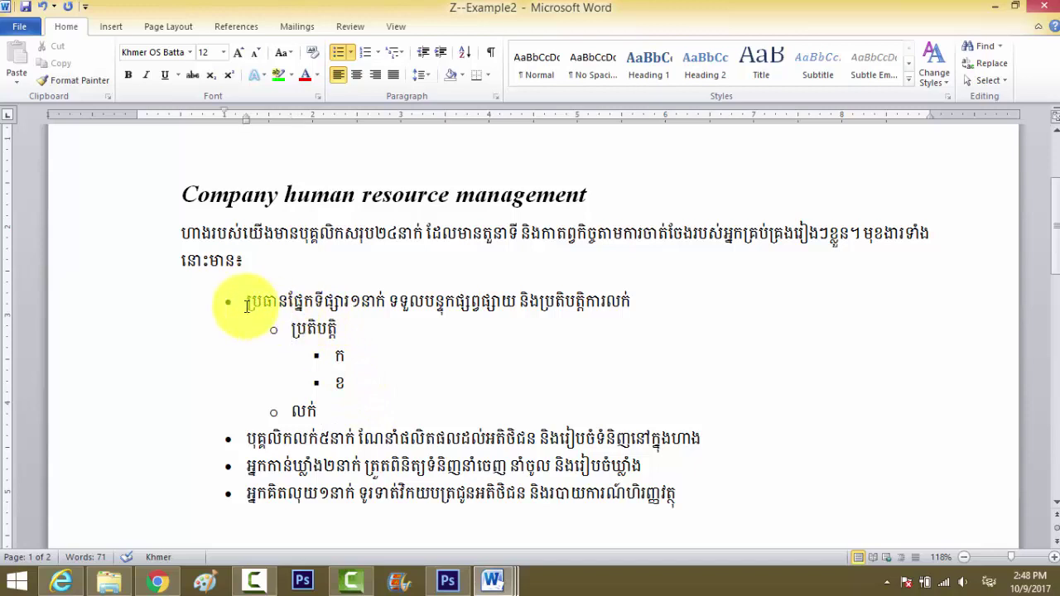
{"action": "left_click", "coordinate": [223, 301]}
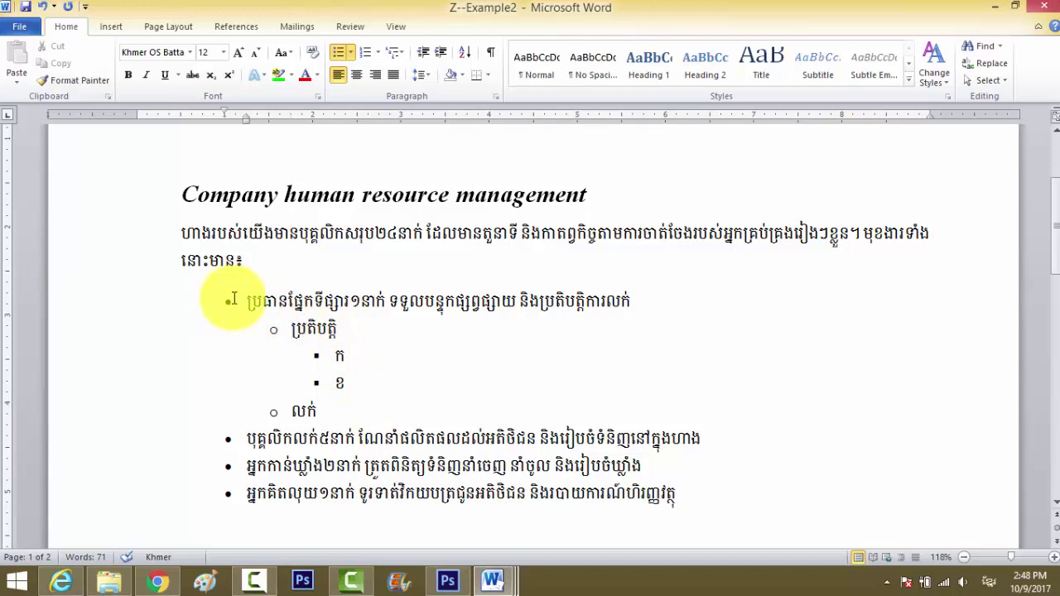
{"action": "double_click", "coordinate": [265, 301]}
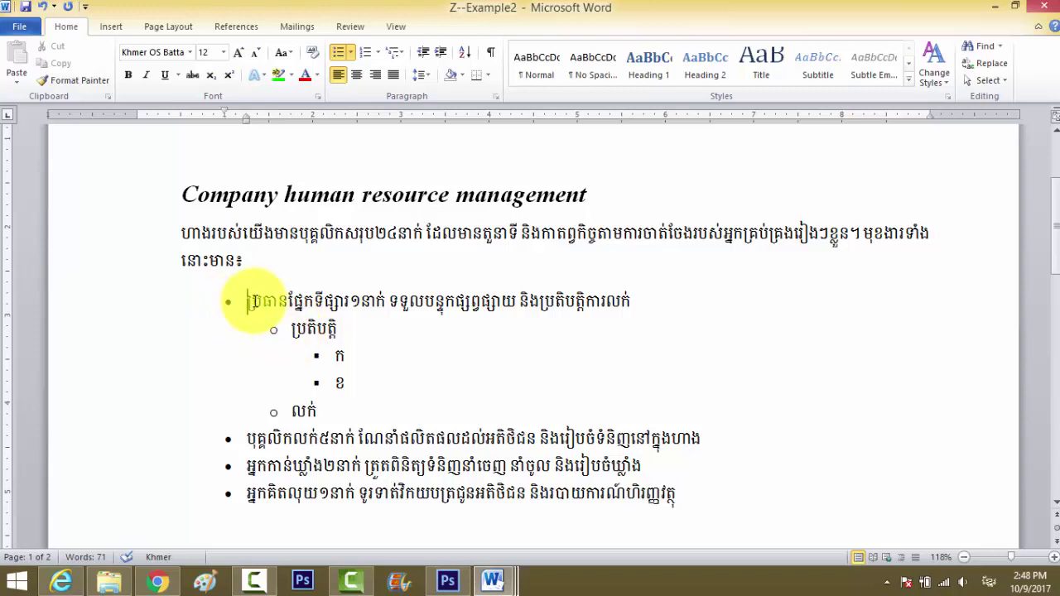
{"action": "left_click", "coordinate": [249, 300]}
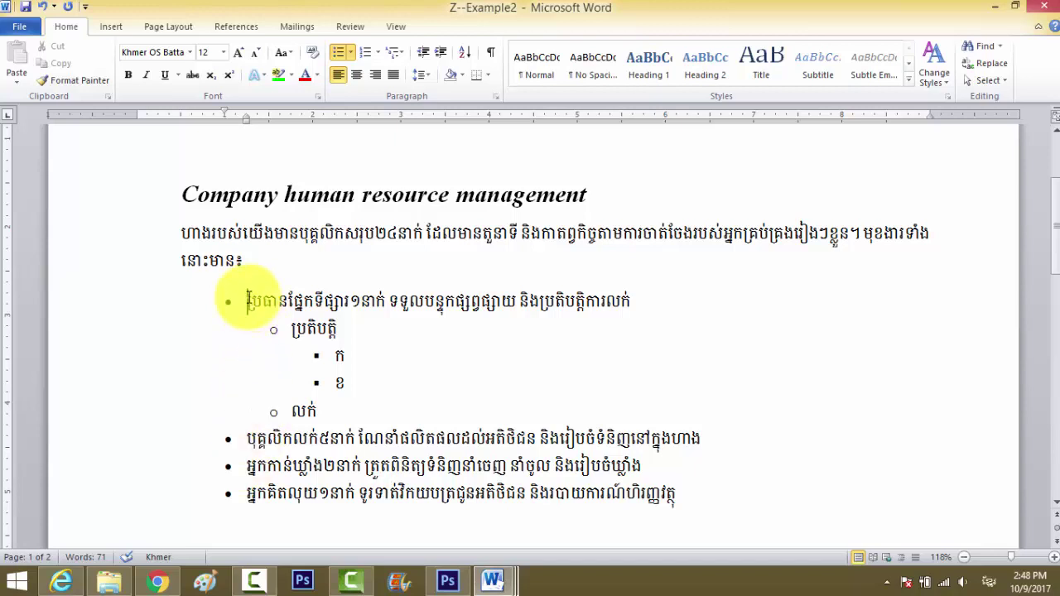
{"action": "left_click_drag", "start_coordinate": [250, 299], "coordinate": [351, 301]}
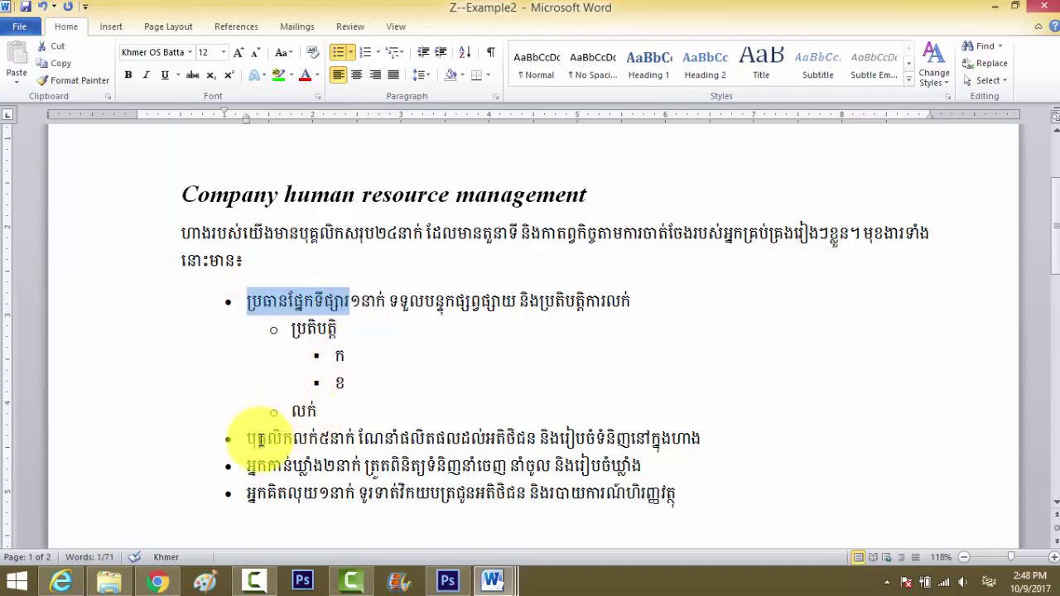
{"action": "left_click", "coordinate": [257, 439]}
{"action": "double_click", "coordinate": [311, 439]}
{"action": "left_click_drag", "start_coordinate": [247, 467], "coordinate": [336, 466]}
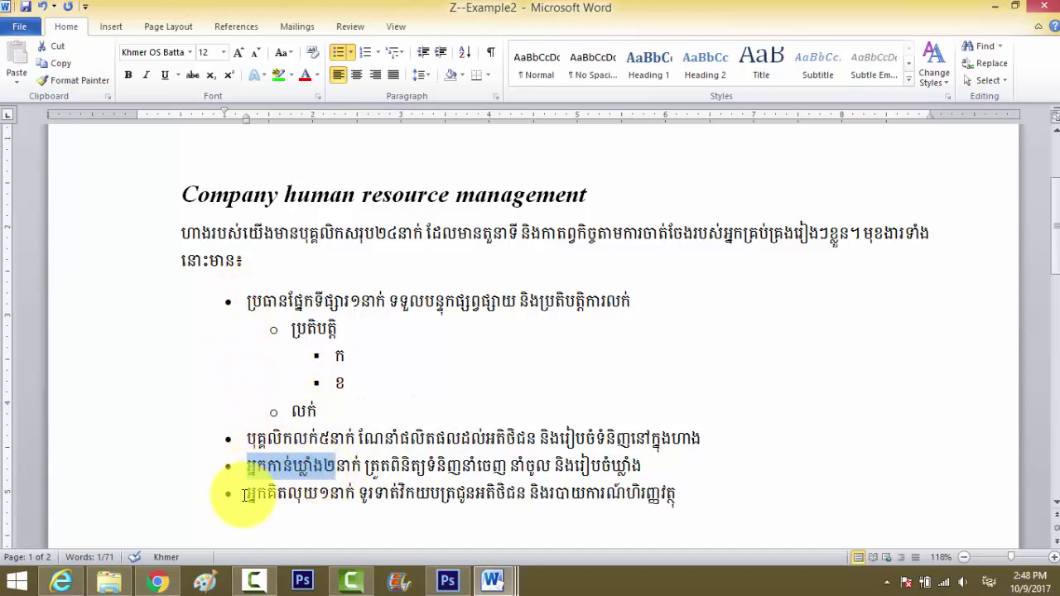
{"action": "left_click_drag", "start_coordinate": [291, 332], "coordinate": [333, 328]}
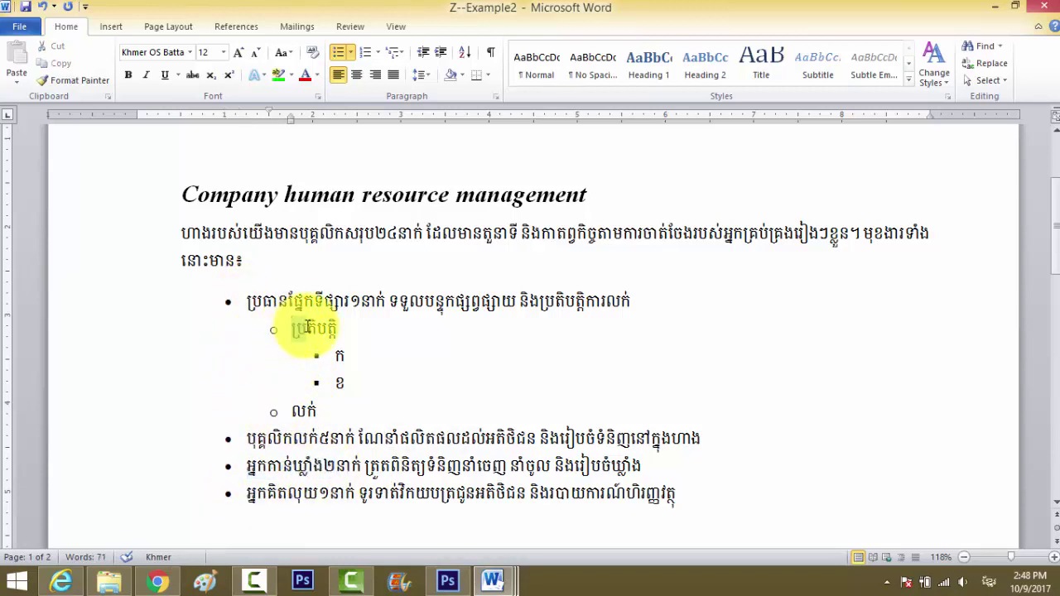
{"action": "double_click", "coordinate": [300, 410]}
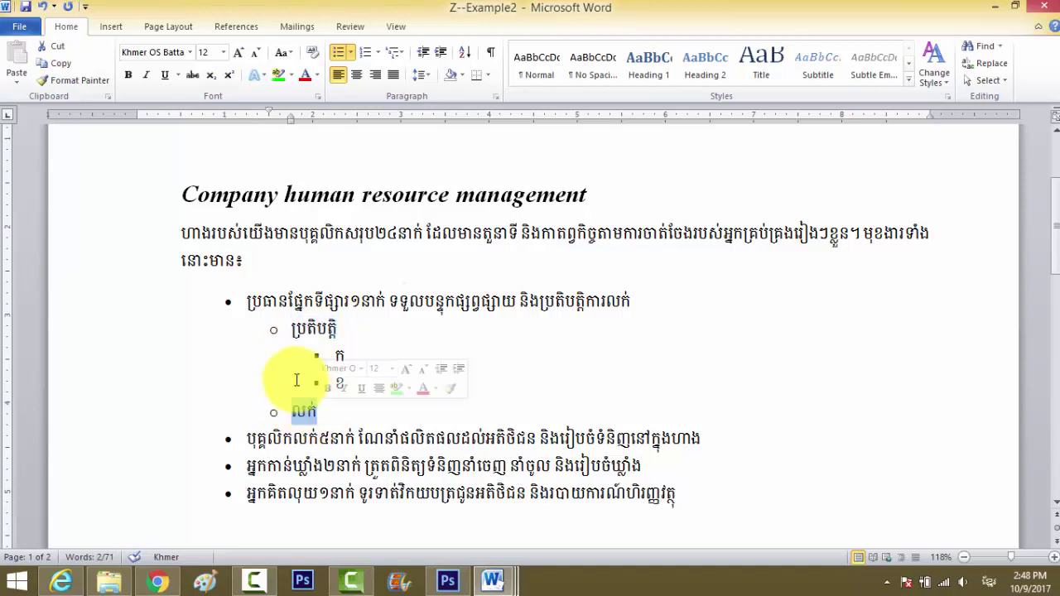
{"action": "left_click", "coordinate": [286, 330]}
{"action": "left_click", "coordinate": [348, 382]}
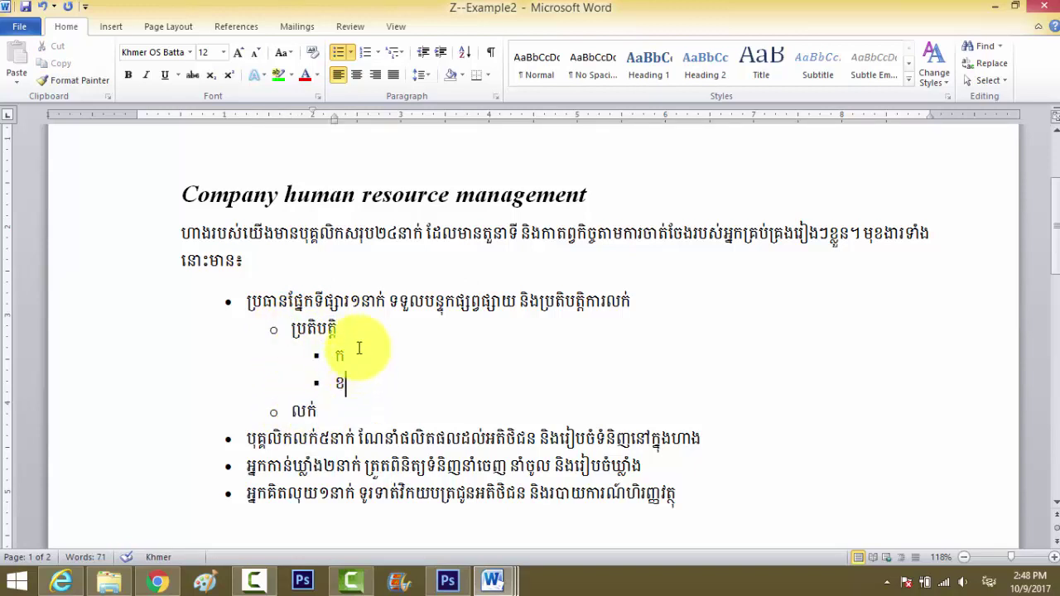
{"action": "left_click", "coordinate": [348, 356]}
{"action": "left_click", "coordinate": [329, 414]}
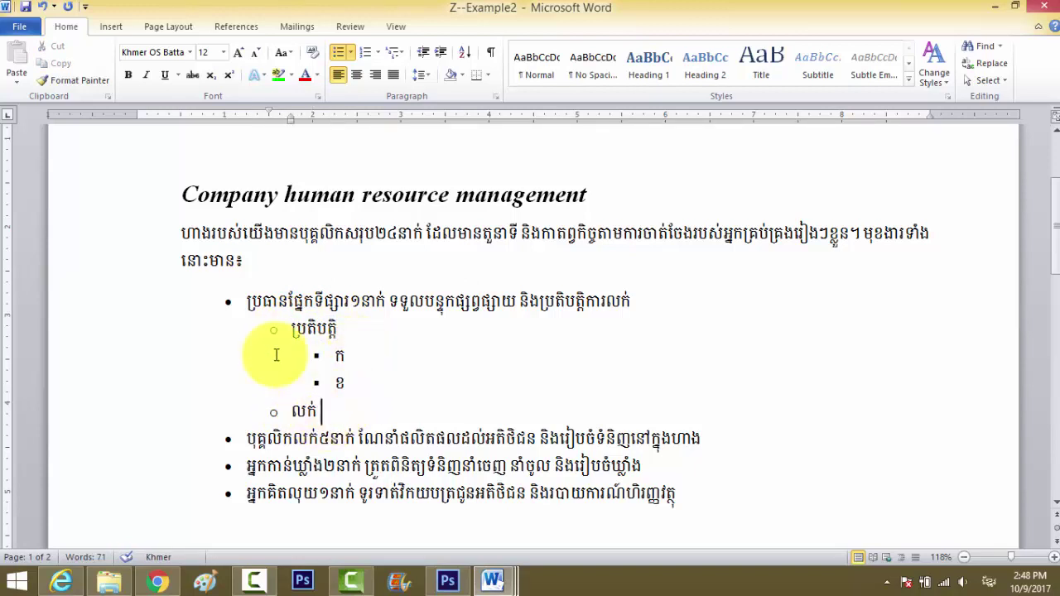
{"action": "left_click", "coordinate": [246, 300]}
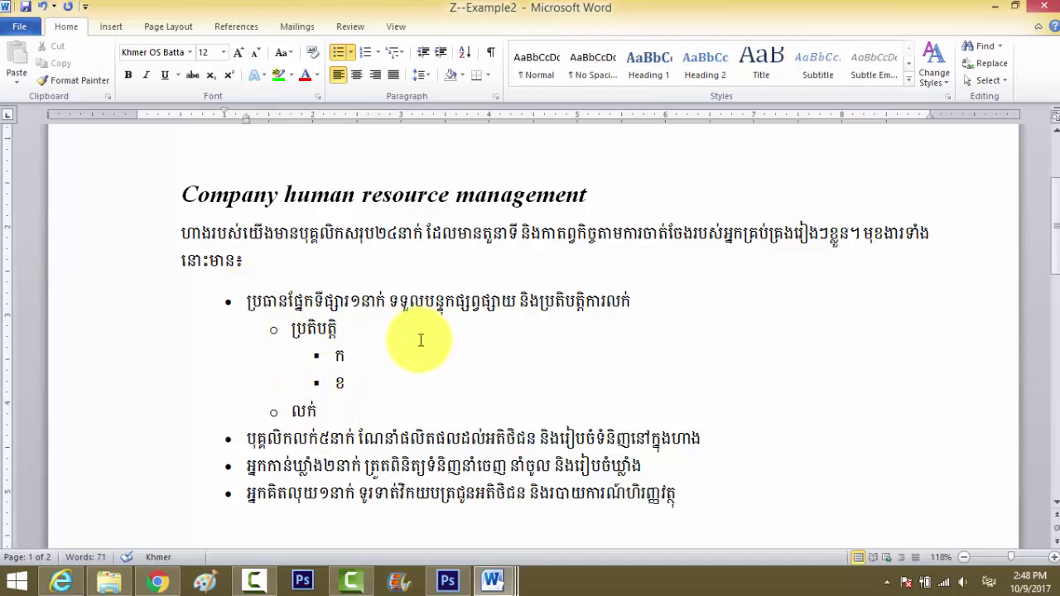
{"action": "left_click", "coordinate": [351, 53]}
{"action": "mouse_move", "coordinate": [391, 264]}
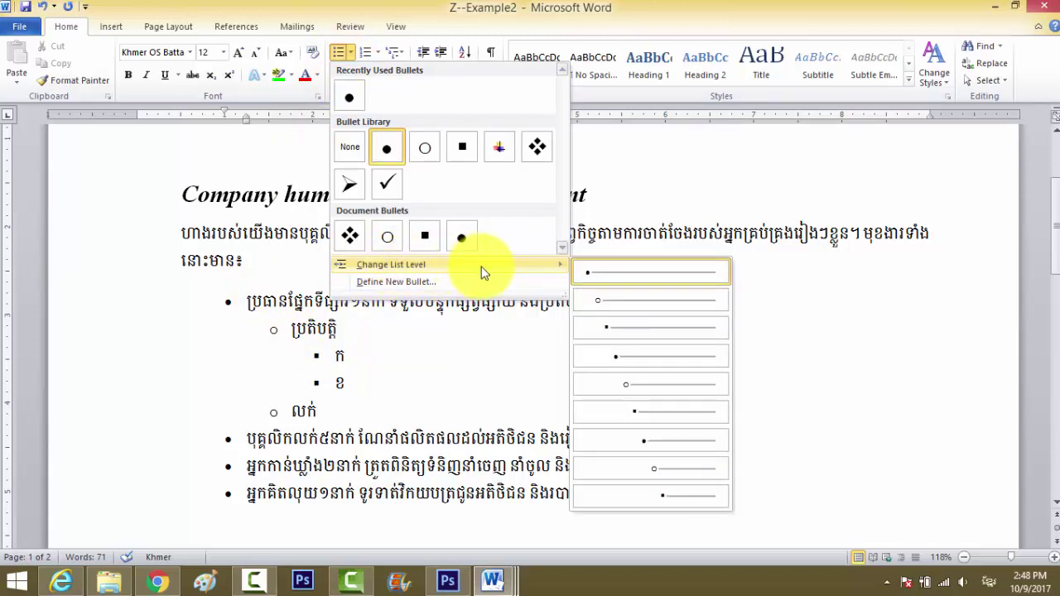
{"action": "left_click", "coordinate": [397, 284]}
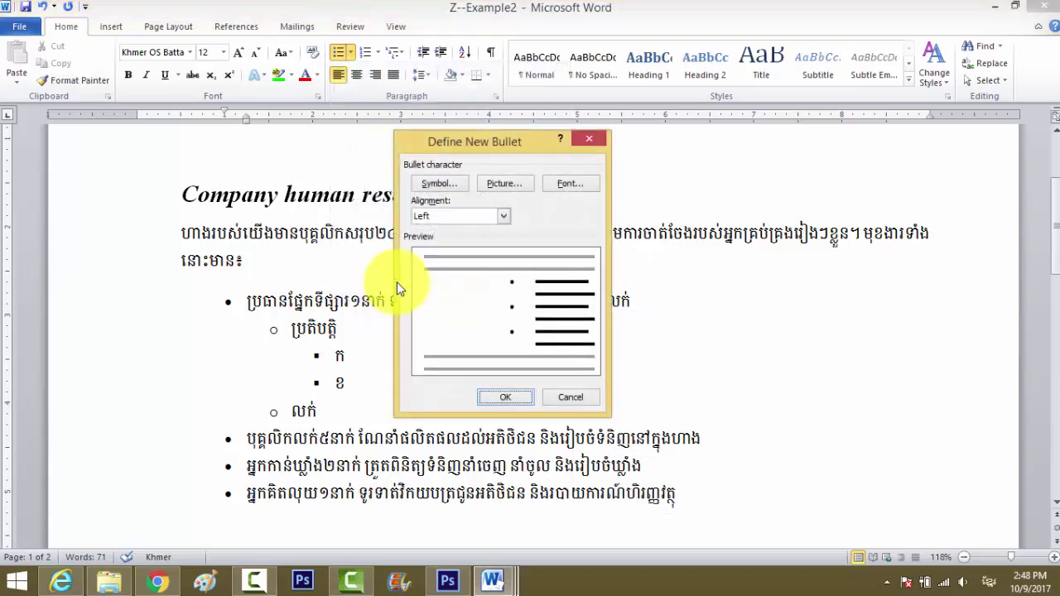
{"action": "left_click_drag", "start_coordinate": [550, 141], "coordinate": [664, 104]}
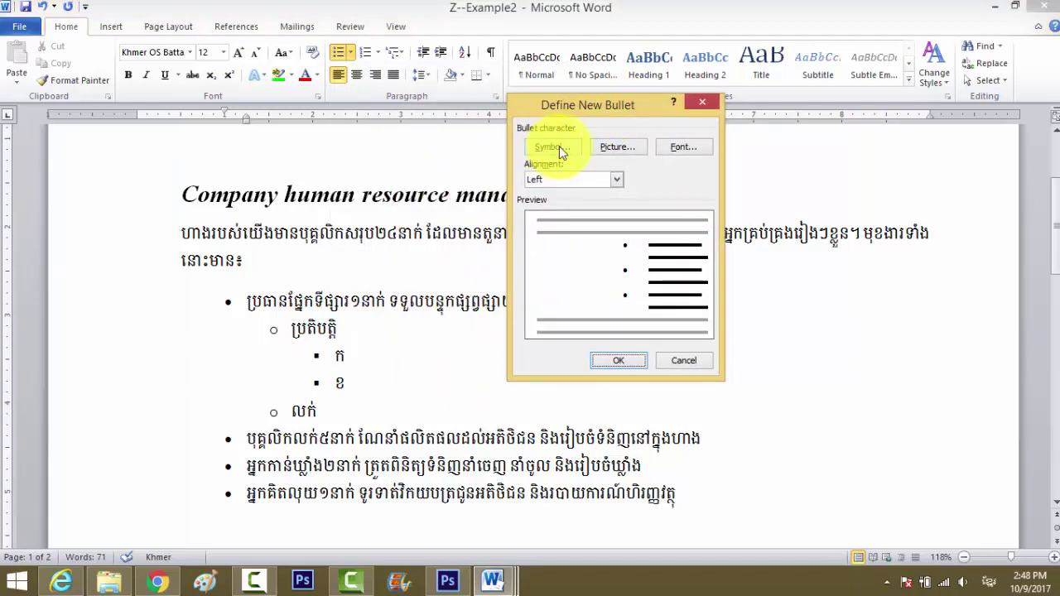
{"action": "left_click", "coordinate": [682, 357]}
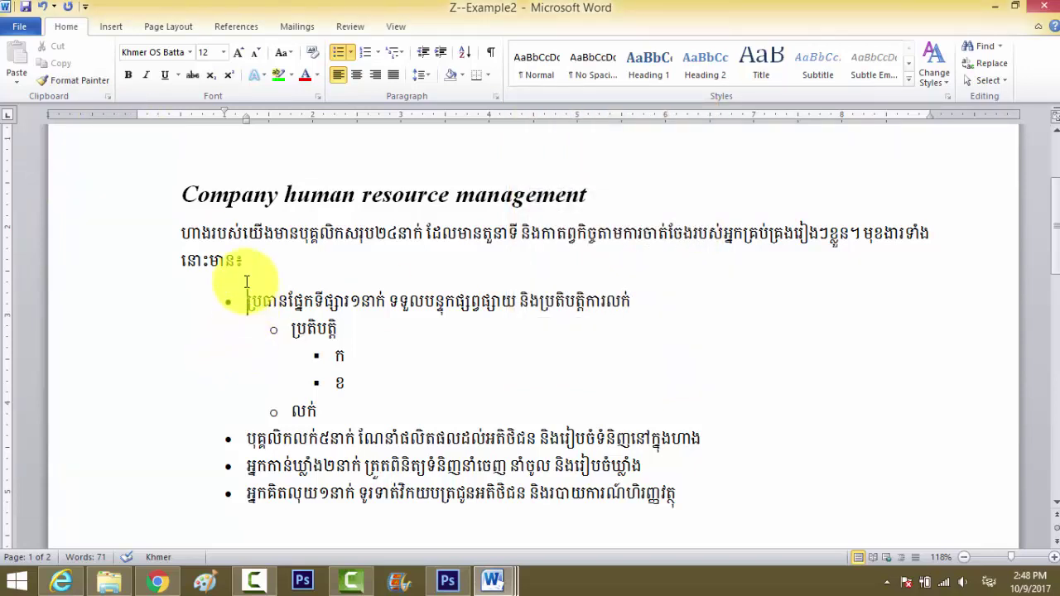
Step: Open the bullet Symbol picker from Define New Bullet and switch its font to Wingdings
{"action": "left_click", "coordinate": [350, 55]}
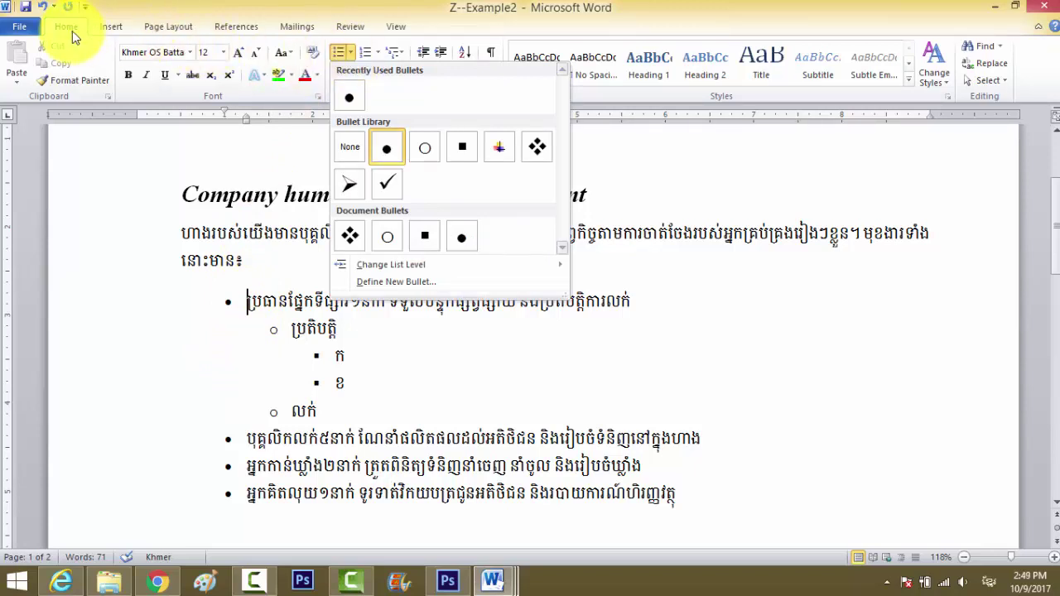
{"action": "left_click", "coordinate": [376, 283]}
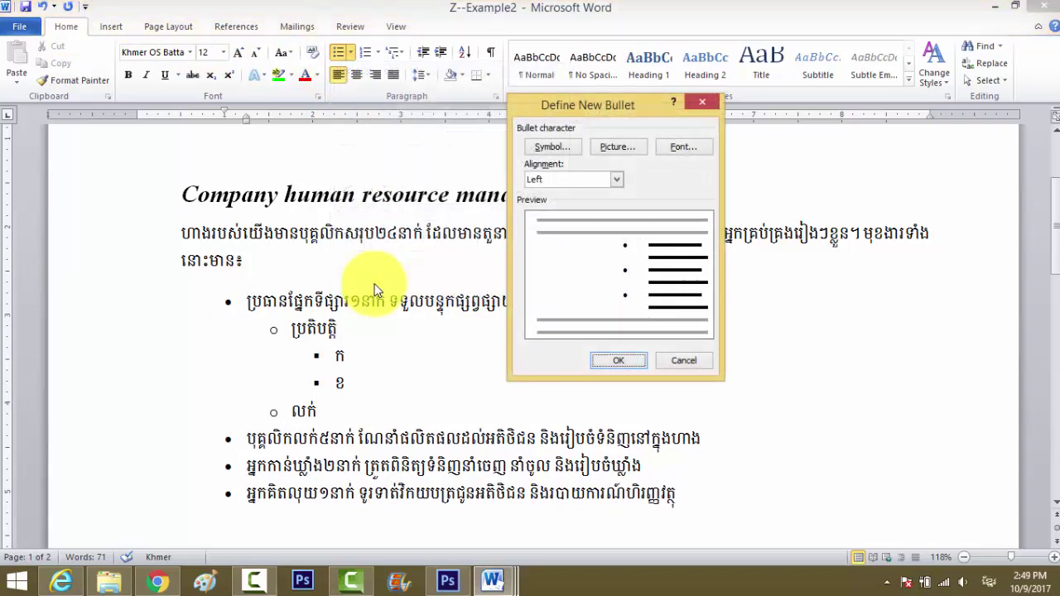
{"action": "left_click", "coordinate": [551, 149]}
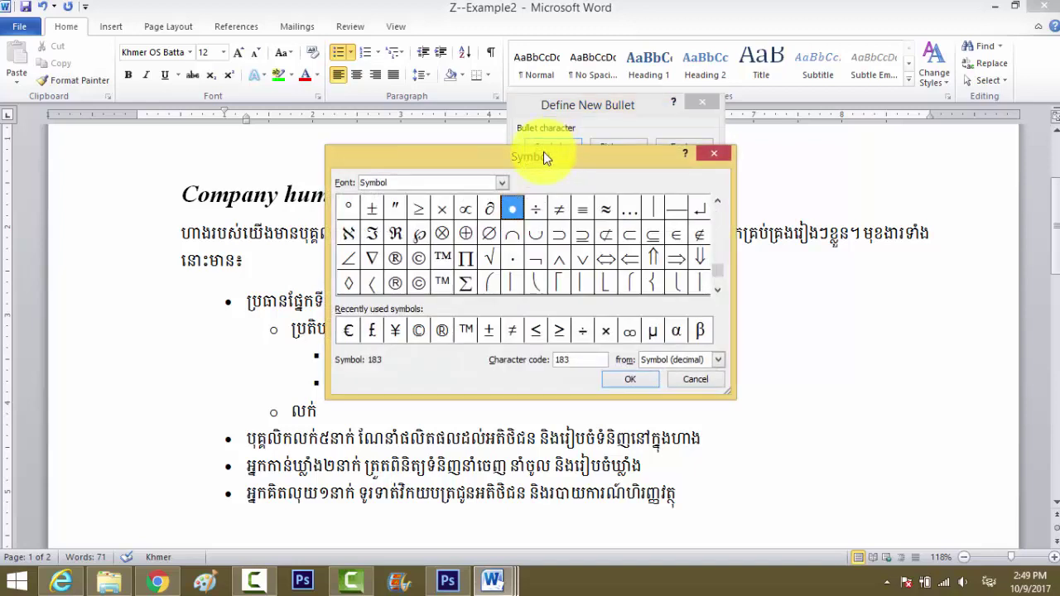
{"action": "left_click", "coordinate": [501, 185]}
{"action": "scroll", "coordinate": [502, 214], "scroll_direction": "down", "scroll_amount": 2}
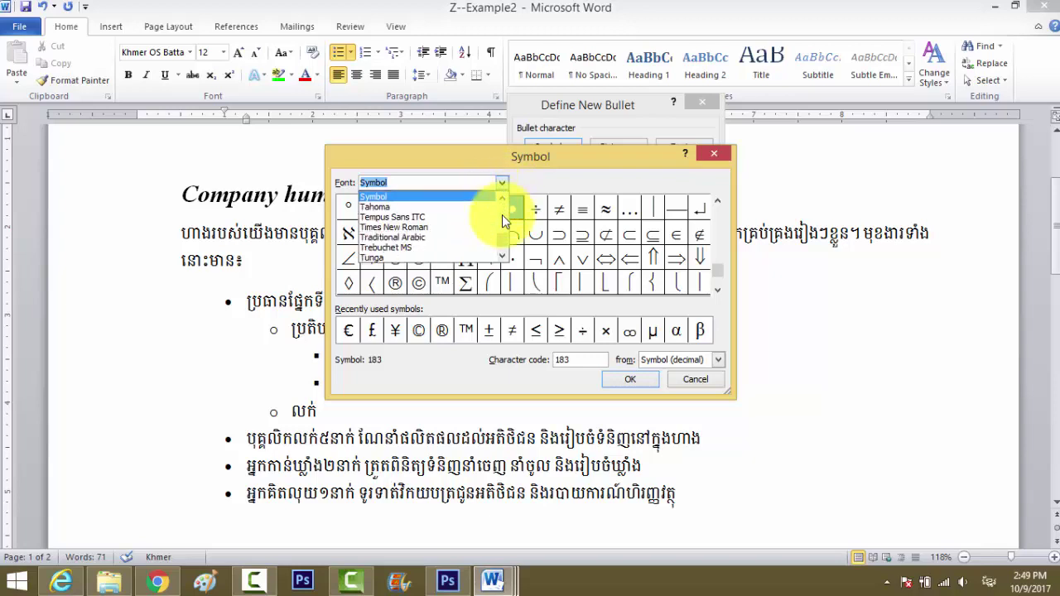
{"action": "scroll", "coordinate": [502, 215], "scroll_direction": "down", "scroll_amount": 3}
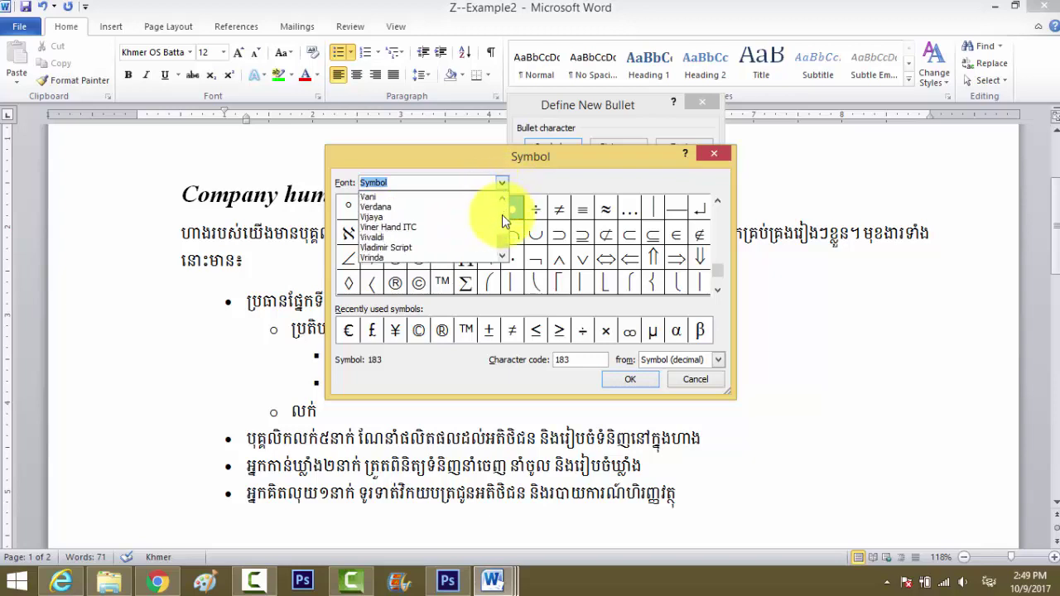
{"action": "scroll", "coordinate": [502, 214], "scroll_direction": "down", "scroll_amount": 3}
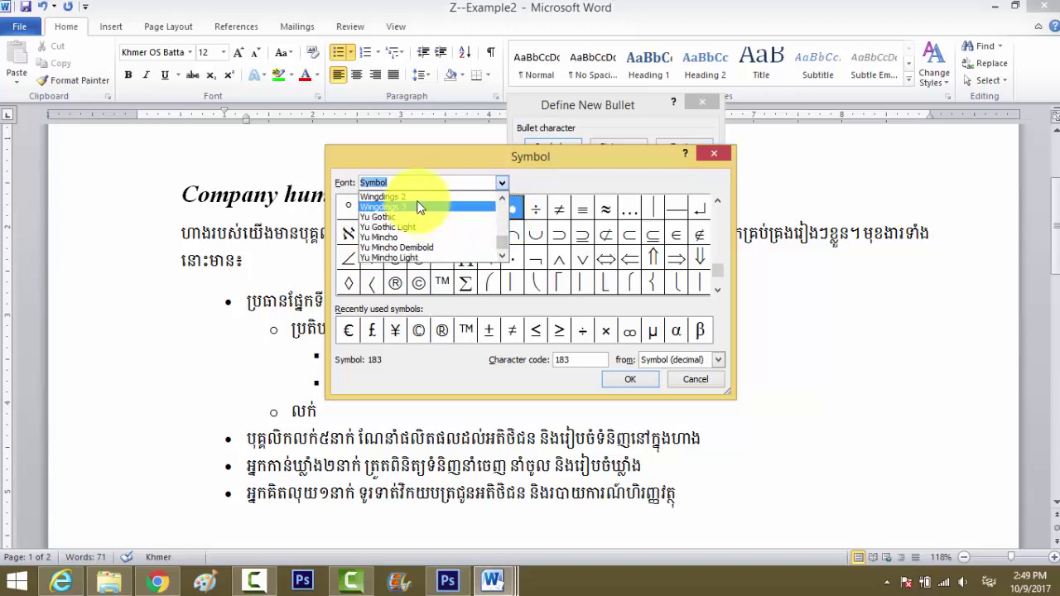
{"action": "left_click", "coordinate": [403, 206]}
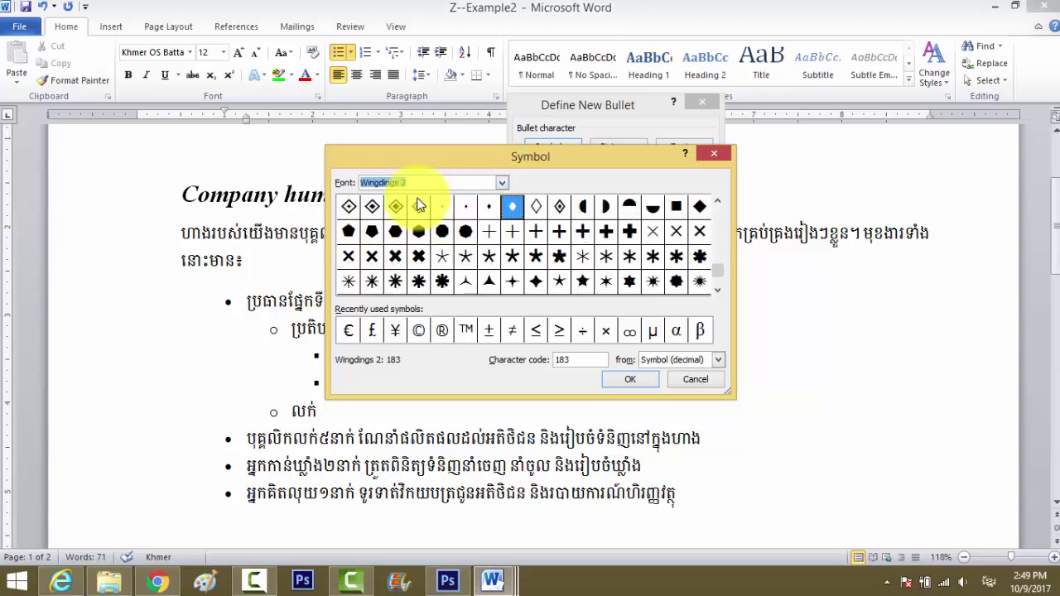
{"action": "left_click", "coordinate": [502, 183]}
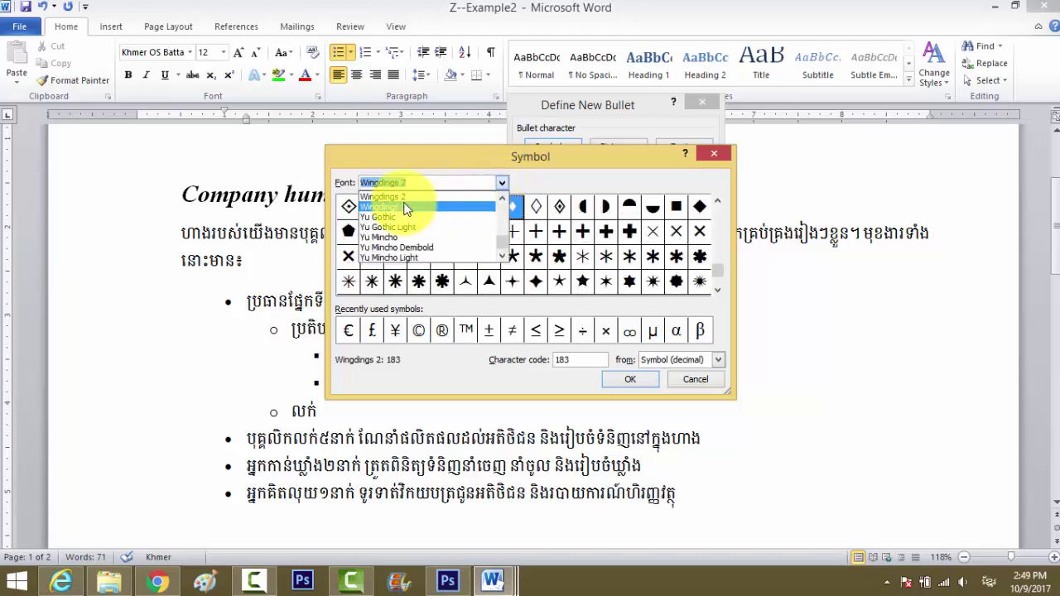
{"action": "left_click", "coordinate": [396, 217]}
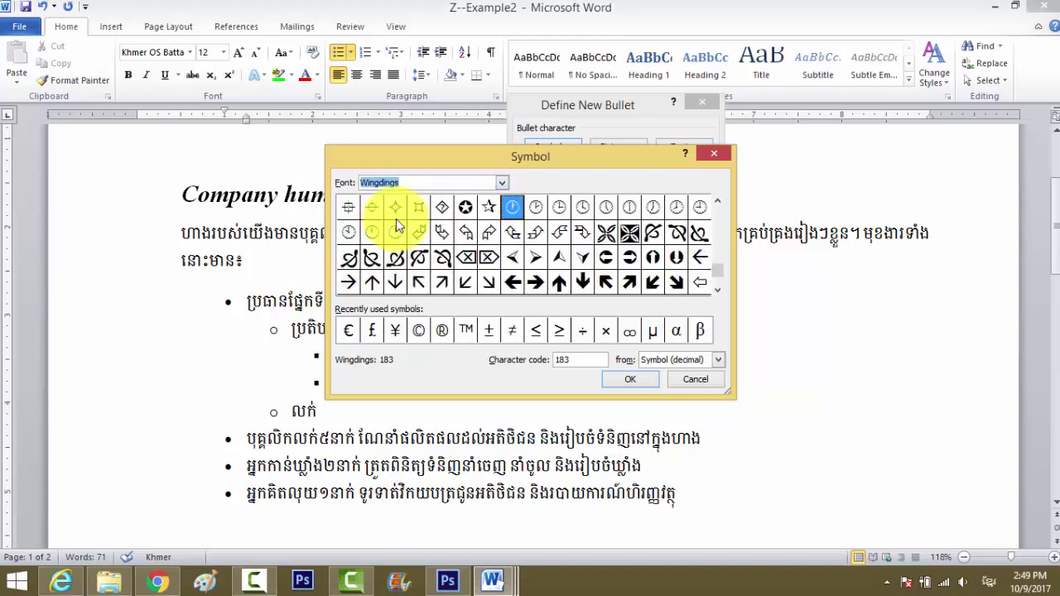
Step: Pick the Wingdings square box, character code 114, as the bullet symbol
{"action": "left_click", "coordinate": [497, 261]}
{"action": "key", "text": "Down"}
{"action": "key", "text": "Down"}
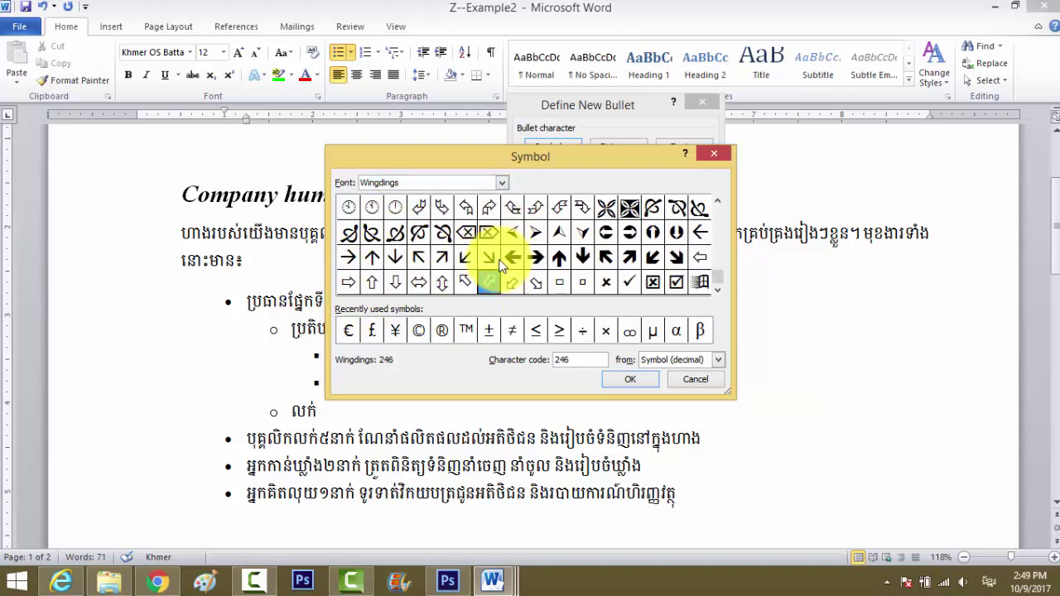
{"action": "key", "text": "Up"}
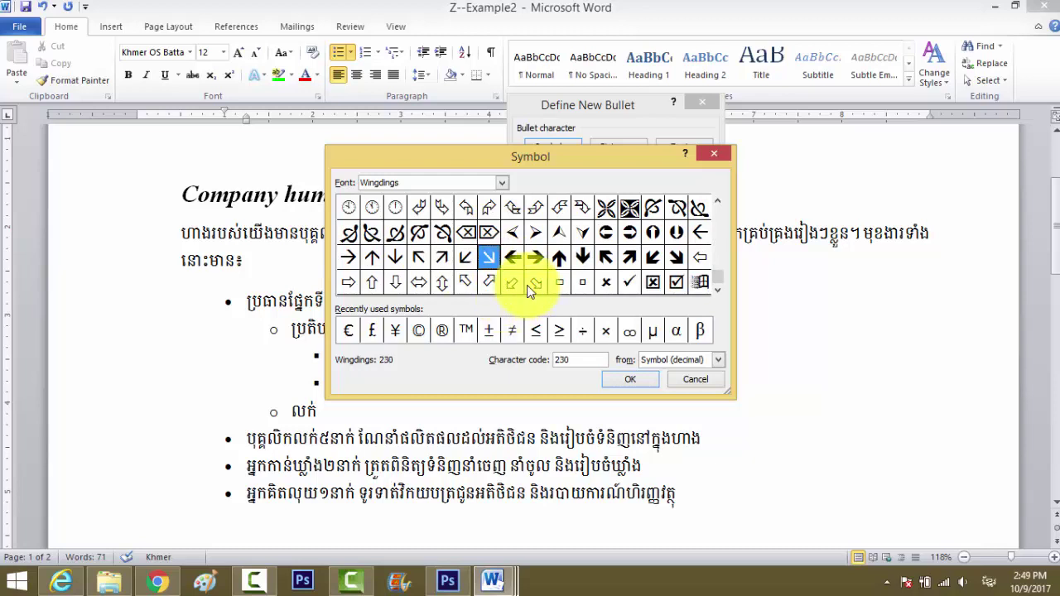
{"action": "key", "text": "Up"}
{"action": "key", "text": "Up"}
{"action": "key", "text": "Up"}
{"action": "key", "text": "Up"}
{"action": "key", "text": "Up"}
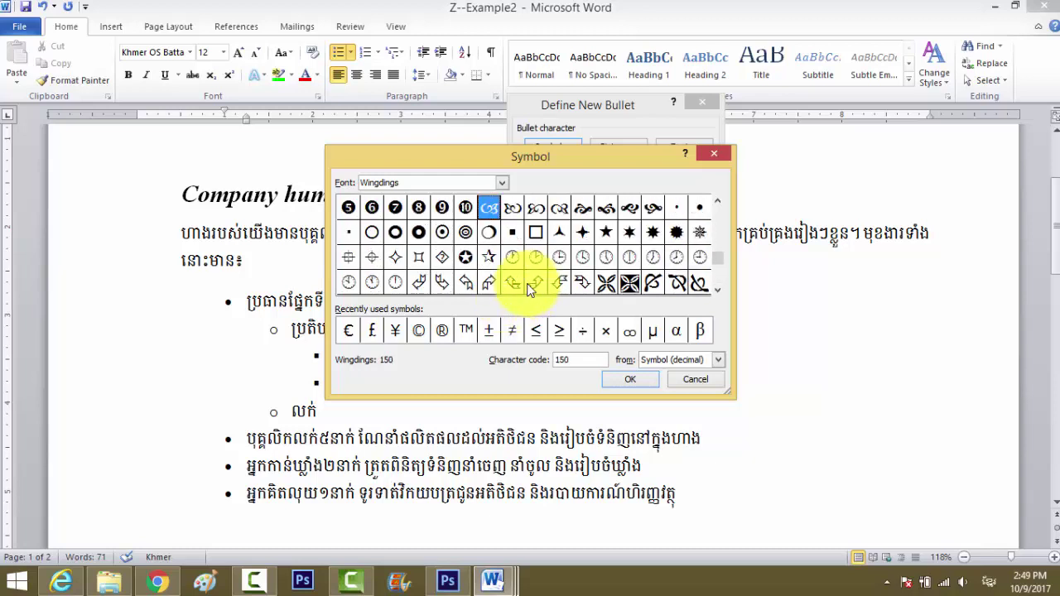
{"action": "key", "text": "Up"}
{"action": "key", "text": "Up"}
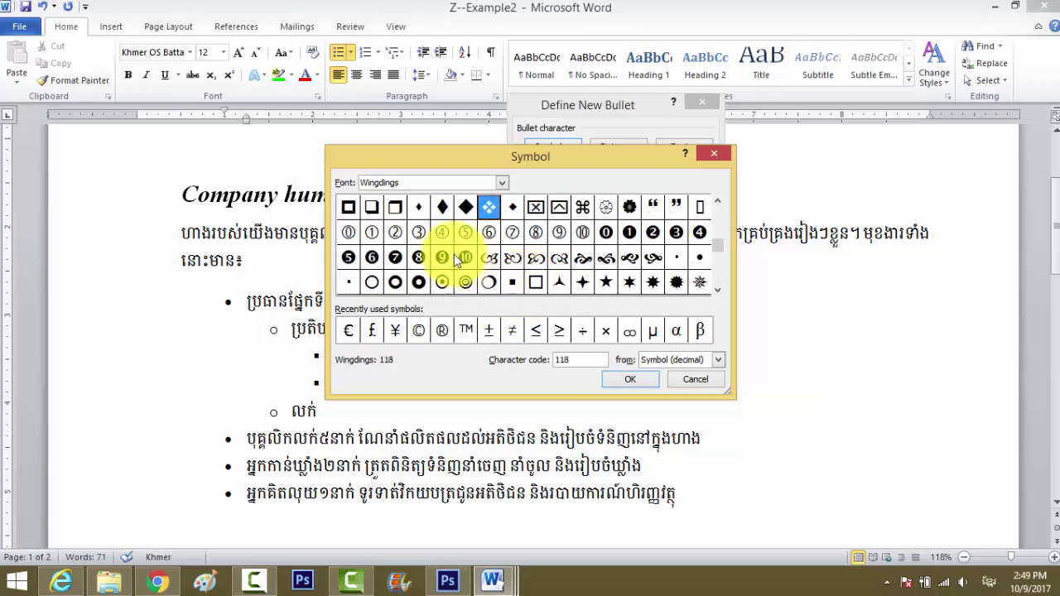
{"action": "left_click", "coordinate": [371, 207]}
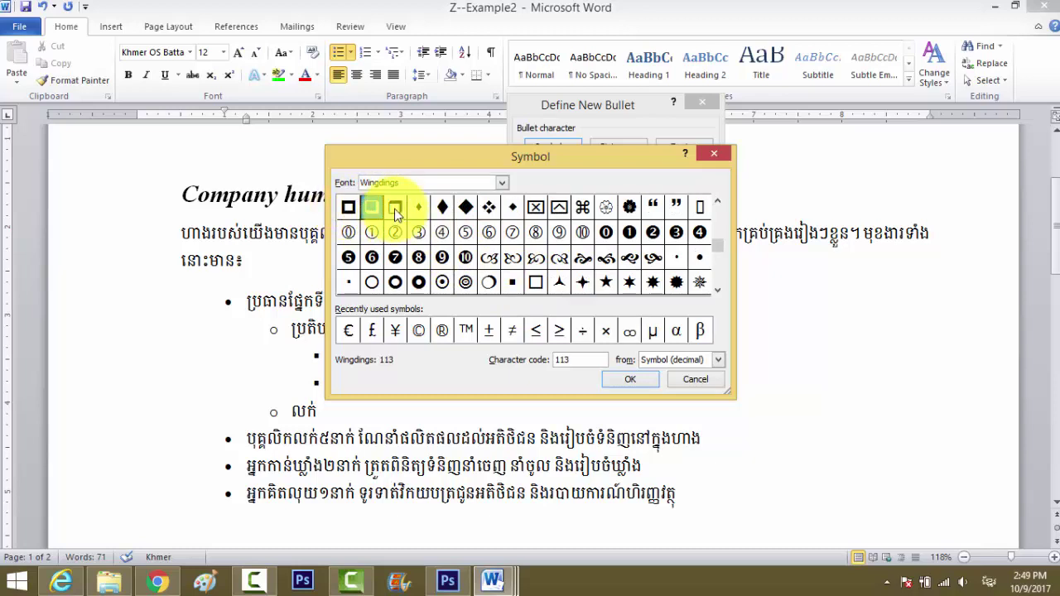
{"action": "left_click", "coordinate": [394, 208]}
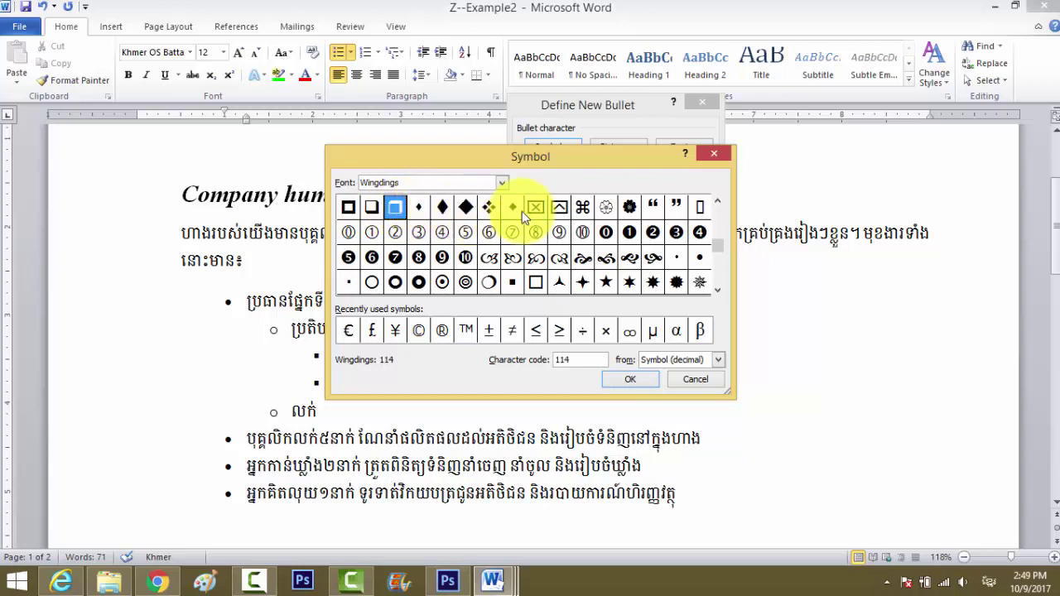
{"action": "left_click", "coordinate": [536, 207]}
{"action": "left_click", "coordinate": [392, 210]}
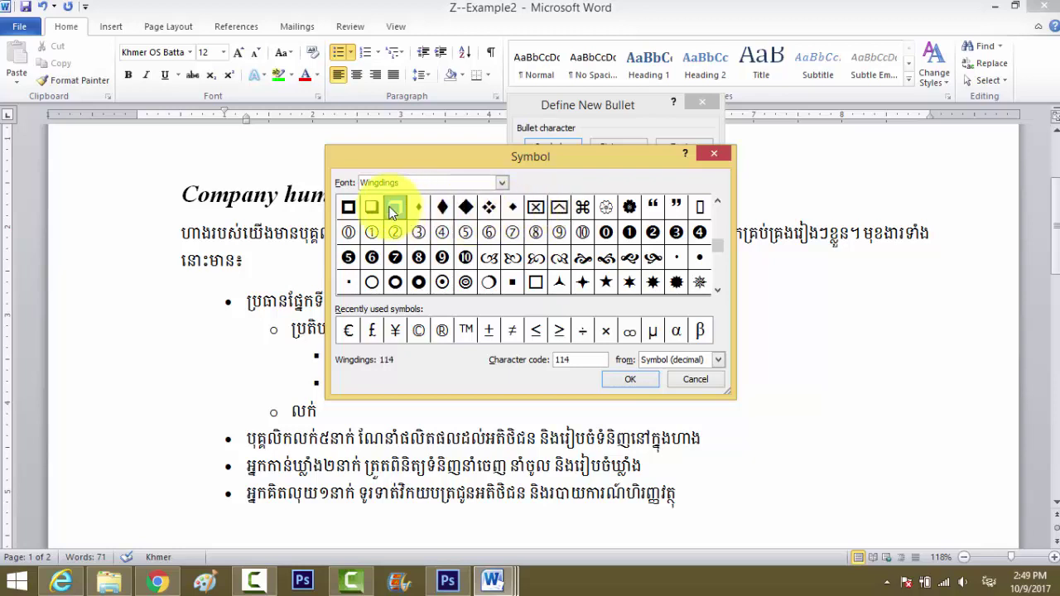
{"action": "left_click", "coordinate": [626, 377]}
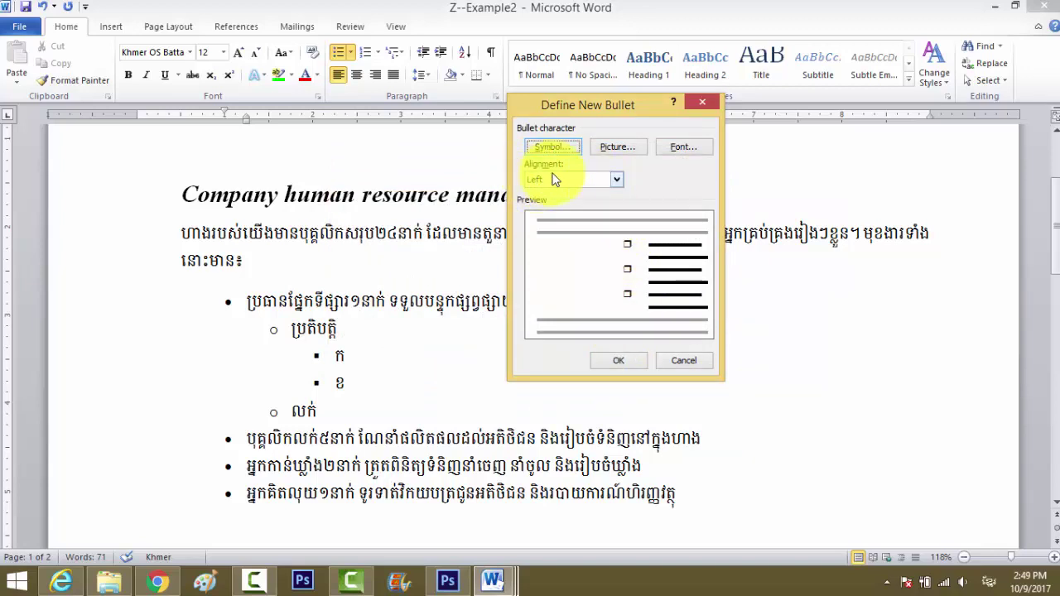
Step: Skip the picture bullets and apply the outlined-square bullet to the four top-level items
{"action": "left_click", "coordinate": [622, 151]}
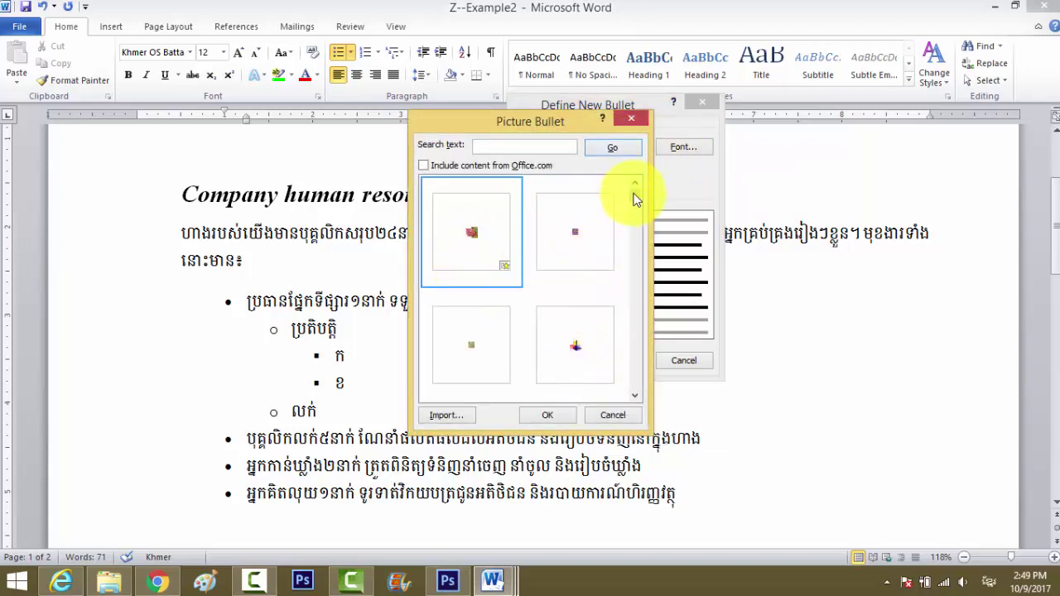
{"action": "mouse_move", "coordinate": [634, 198]}
{"action": "left_mouse_down"}
{"action": "mouse_move", "coordinate": [638, 275]}
{"action": "mouse_move", "coordinate": [627, 176]}
{"action": "left_mouse_up"}
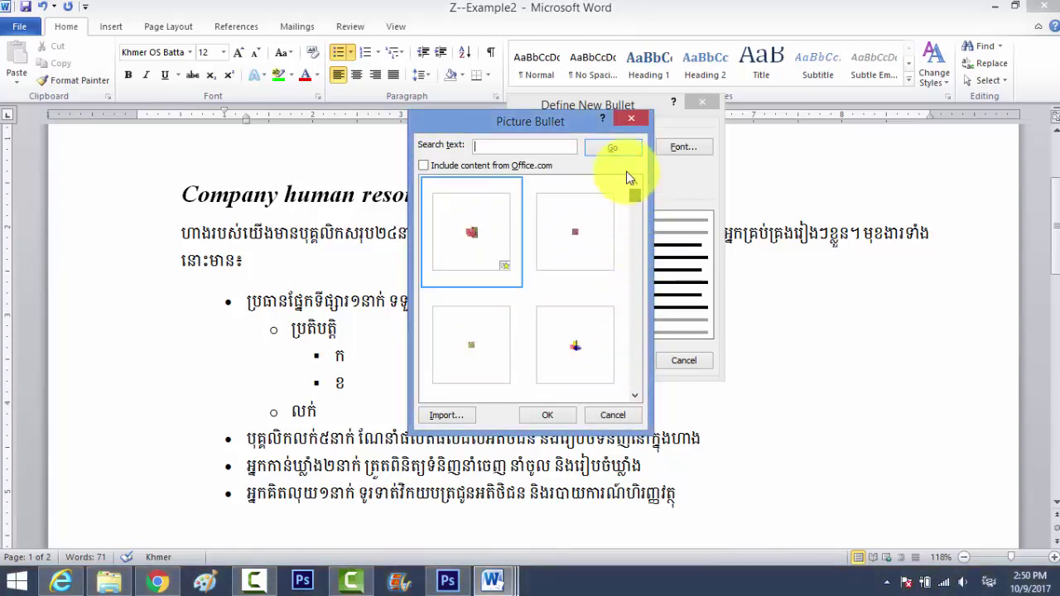
{"action": "left_click", "coordinate": [634, 118]}
{"action": "key", "text": "Return"}
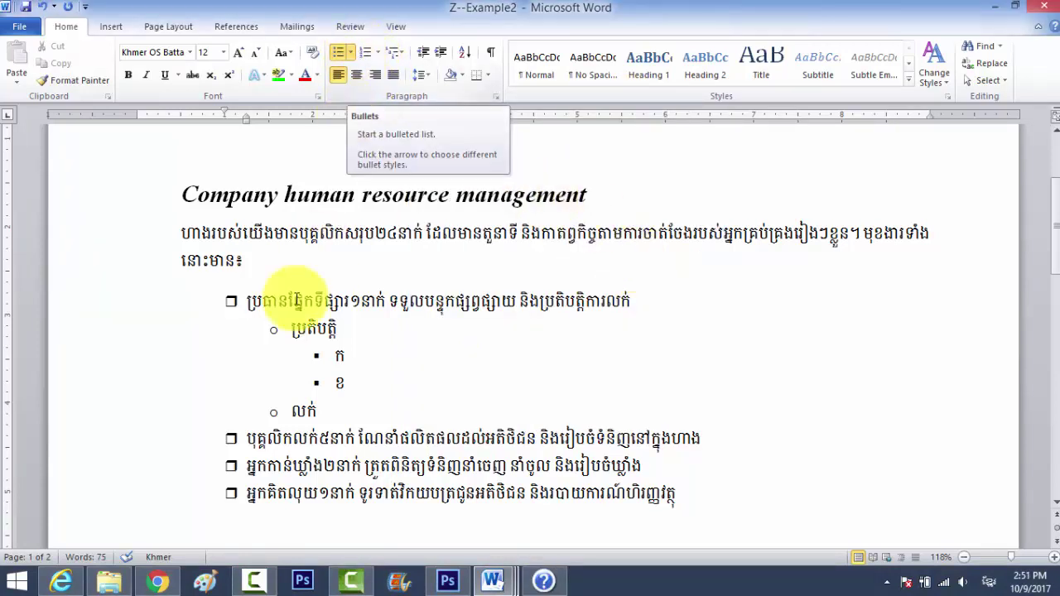
Step: Set the square bullet's font colour to dark red, after briefly trying dark blue
{"action": "left_click", "coordinate": [234, 302]}
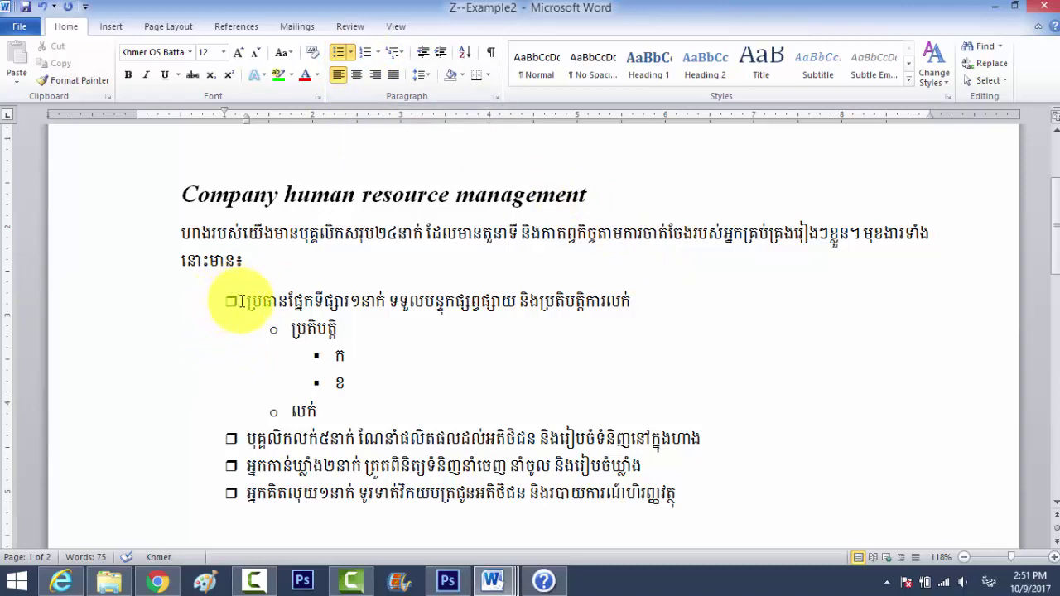
{"action": "left_click", "coordinate": [235, 303]}
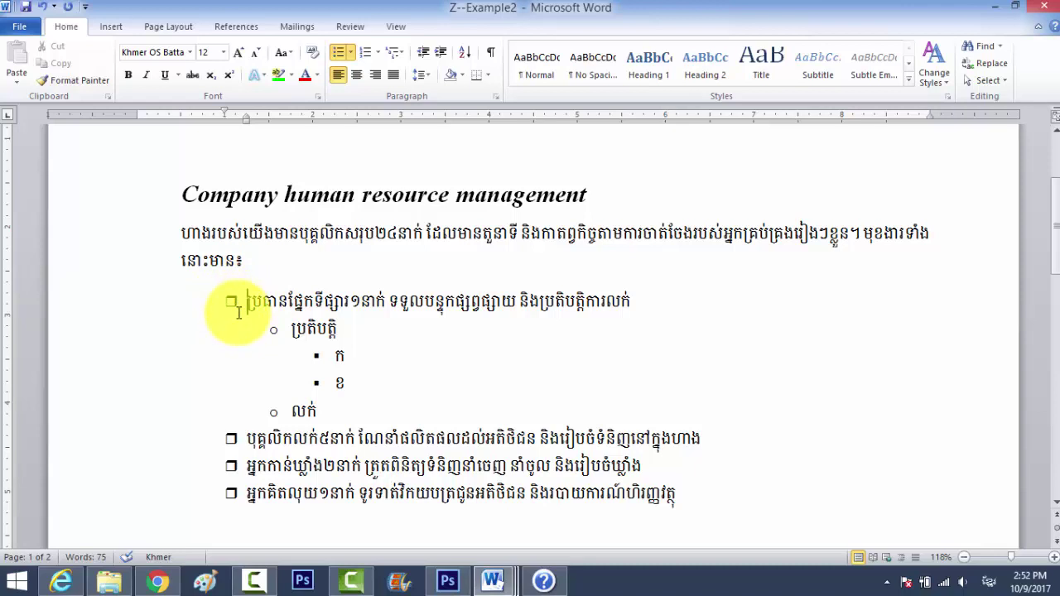
{"action": "left_click", "coordinate": [351, 52]}
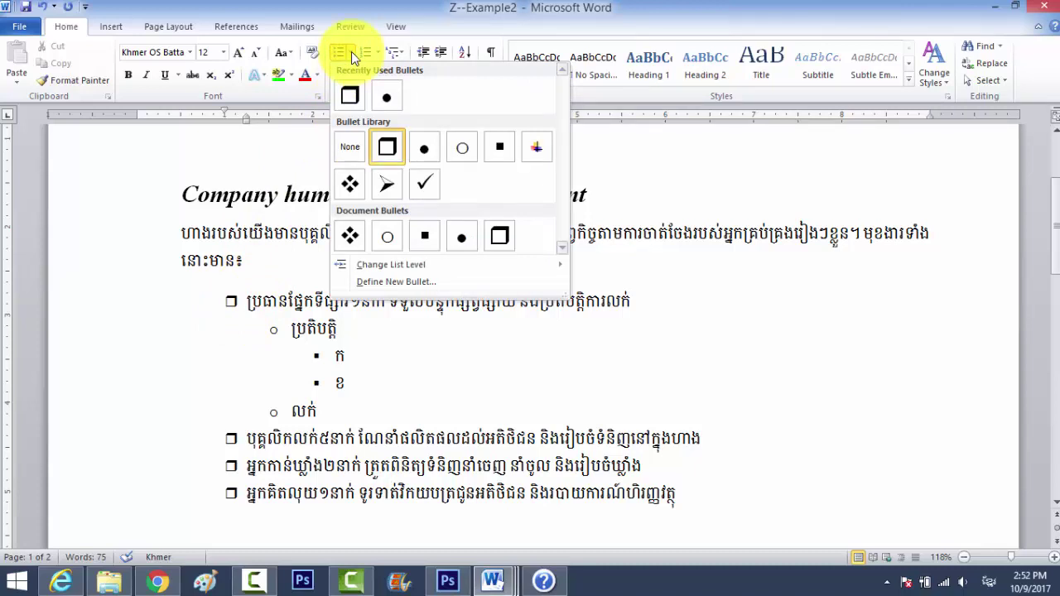
{"action": "left_click", "coordinate": [391, 283]}
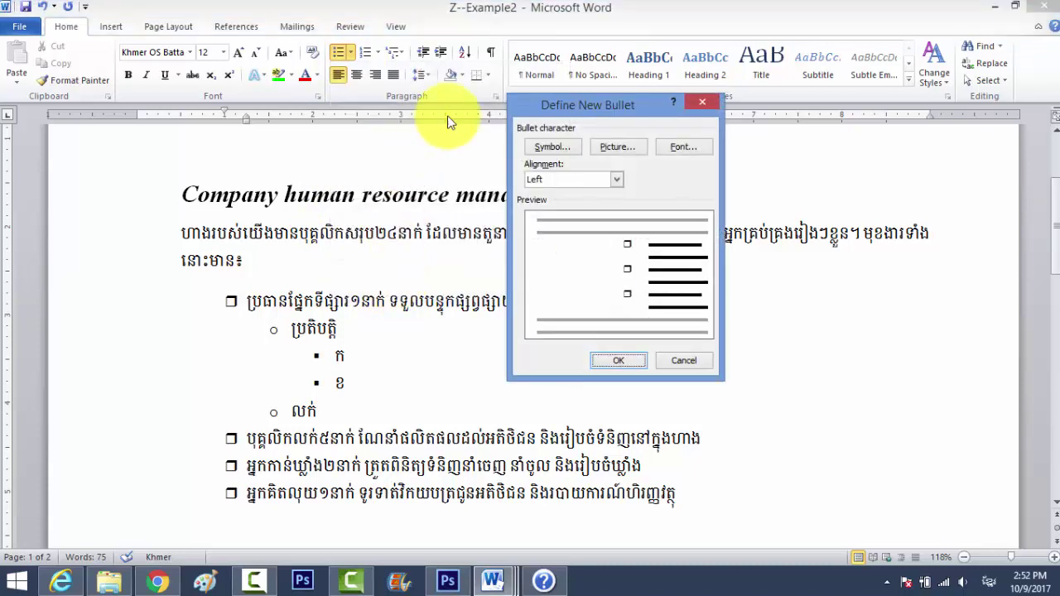
{"action": "left_click", "coordinate": [688, 147]}
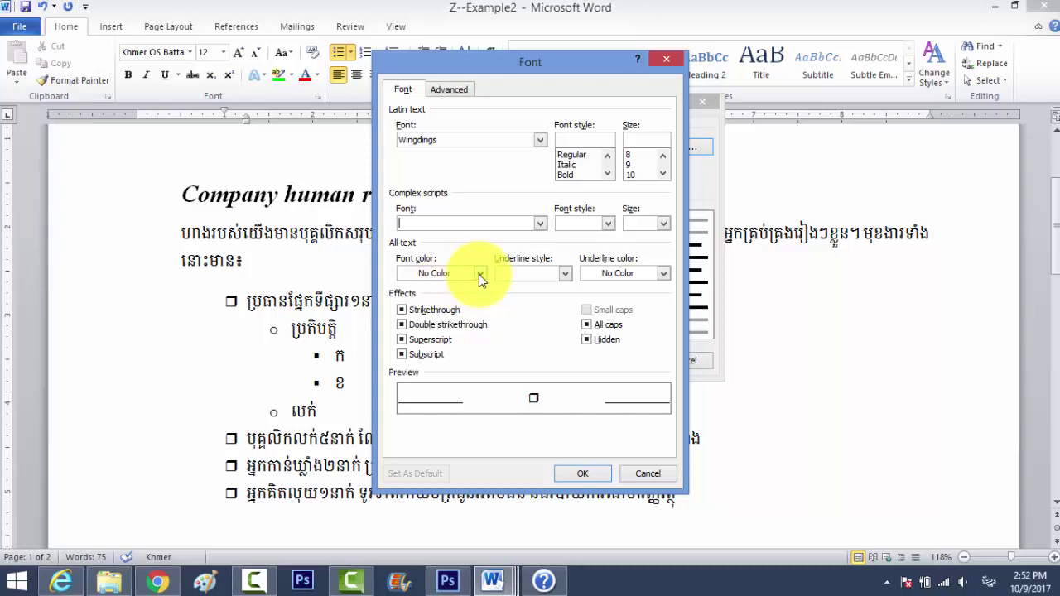
{"action": "left_click", "coordinate": [480, 273]}
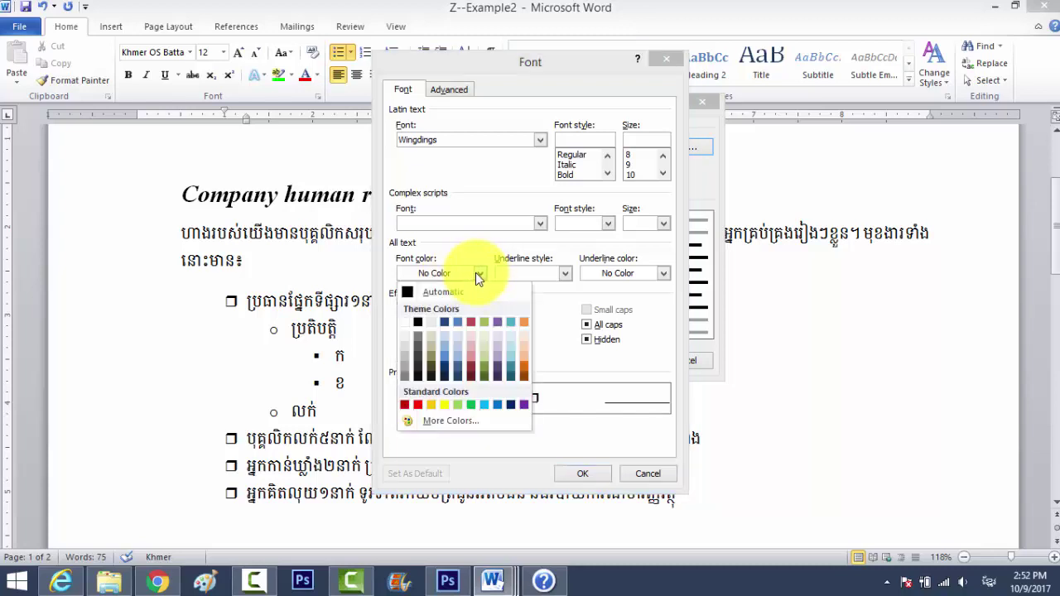
{"action": "left_click", "coordinate": [405, 405]}
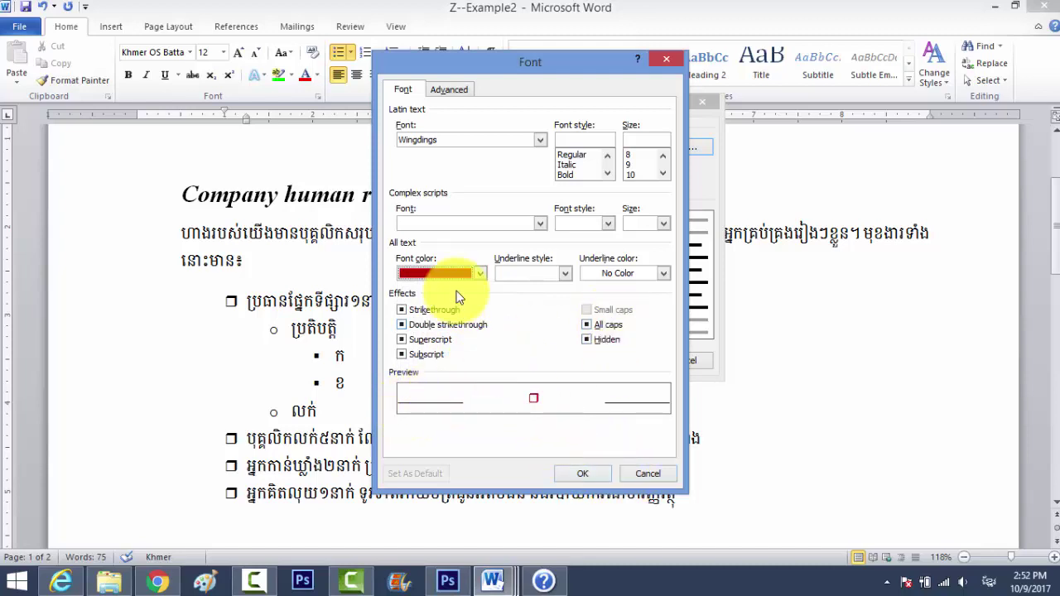
{"action": "left_click", "coordinate": [479, 274]}
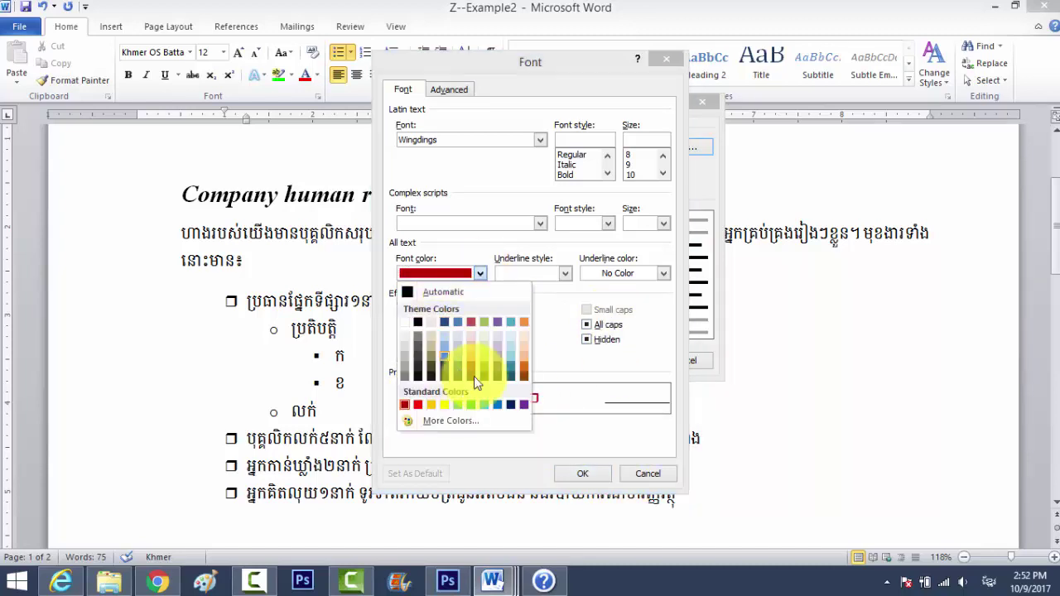
{"action": "left_click", "coordinate": [511, 404]}
{"action": "left_click", "coordinate": [484, 274]}
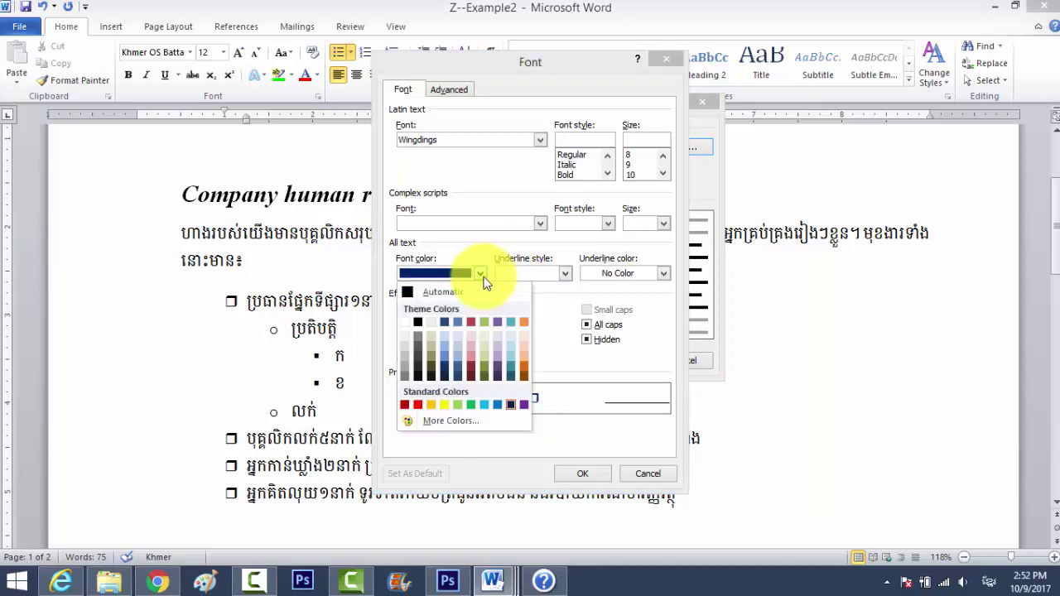
{"action": "left_click", "coordinate": [406, 405]}
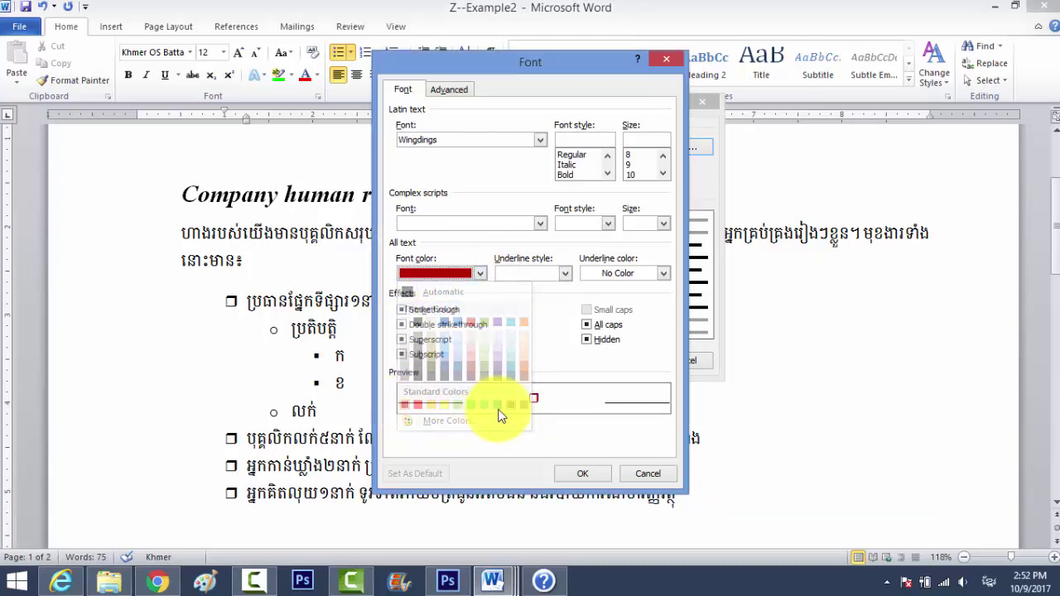
{"action": "left_click", "coordinate": [582, 478]}
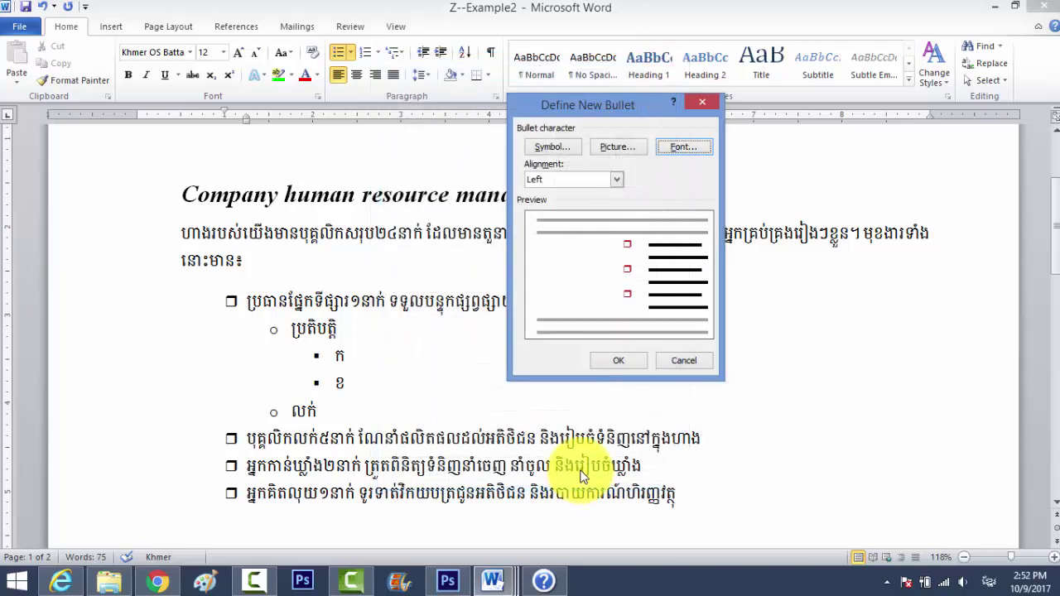
Step: Apply the red square bullets to the top-level items and zoom to 188% on the staff list
{"action": "left_click", "coordinate": [611, 359]}
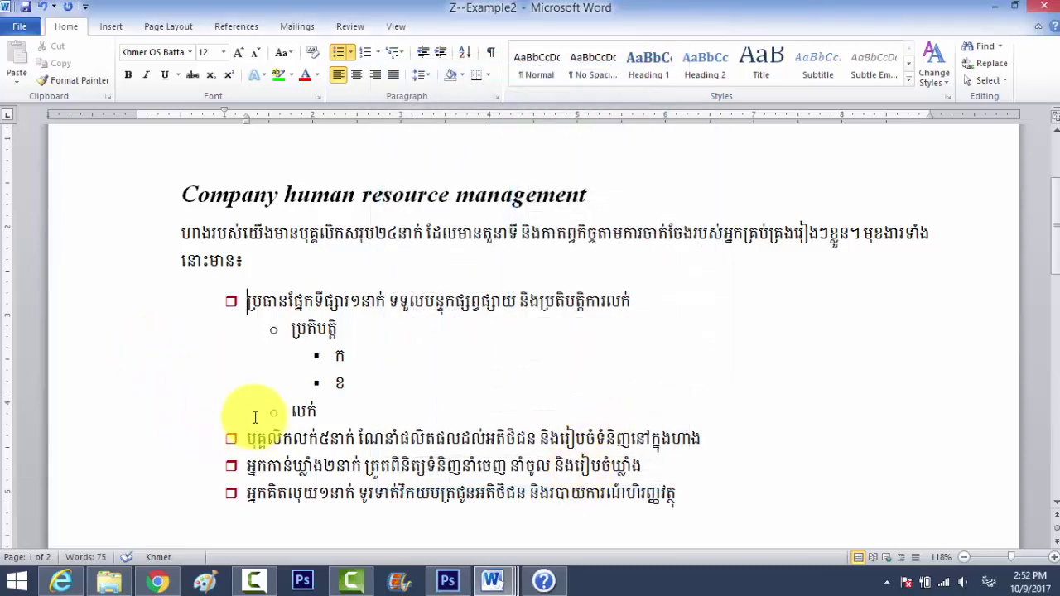
{"action": "scroll", "coordinate": [265, 406], "scroll_direction": "up", "scroll_amount": 3}
{"action": "scroll", "coordinate": [219, 419], "scroll_direction": "up", "scroll_amount": 4}
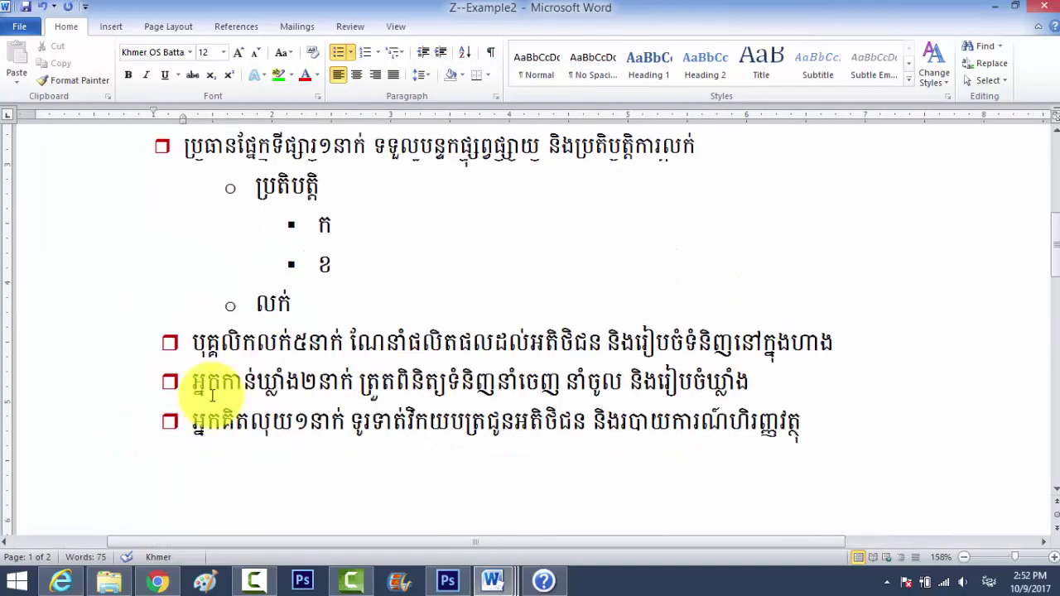
{"action": "left_click_drag", "start_coordinate": [224, 201], "coordinate": [228, 372]}
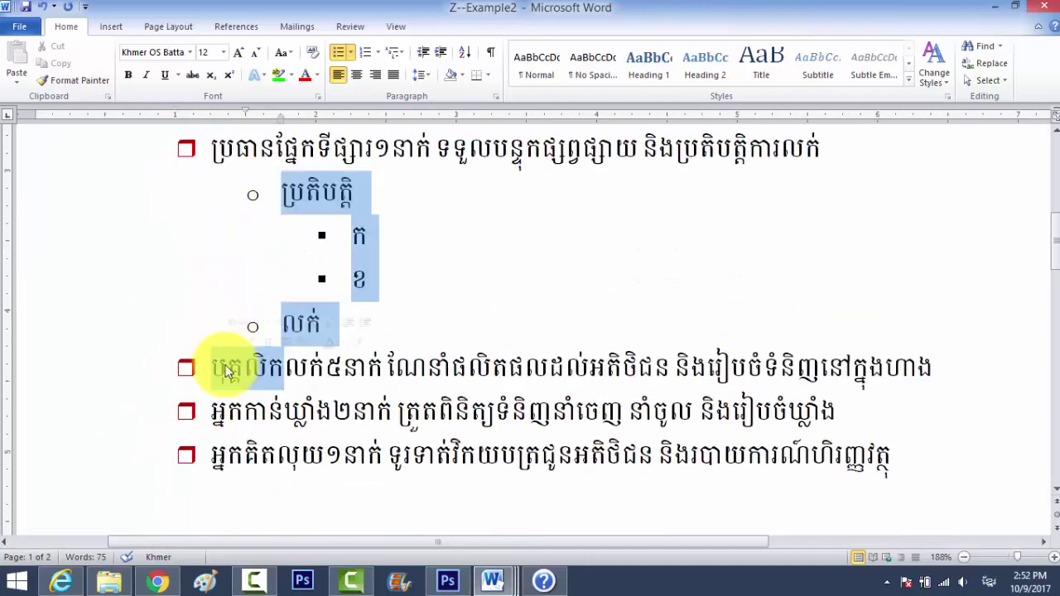
{"action": "left_click", "coordinate": [447, 279]}
{"action": "scroll", "coordinate": [397, 324], "scroll_direction": "up", "scroll_amount": 4}
{"action": "scroll", "coordinate": [384, 326], "scroll_direction": "up", "scroll_amount": 1}
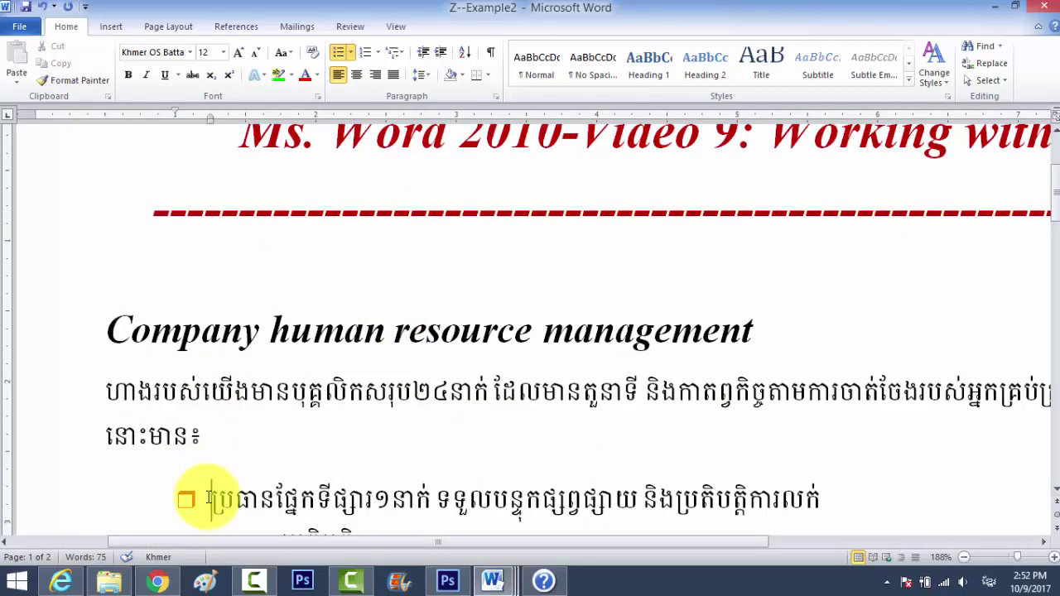
{"action": "scroll", "coordinate": [220, 472], "scroll_direction": "down", "scroll_amount": 3}
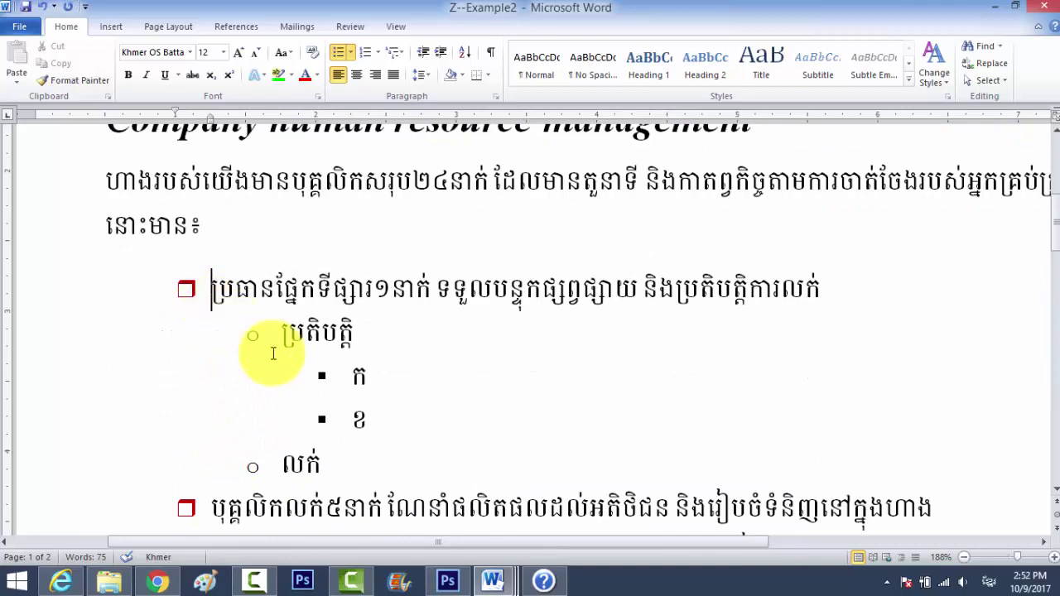
Step: Start defining a new bullet symbol for the second-level item ប្រតិបត្តិ
{"action": "left_click", "coordinate": [307, 330]}
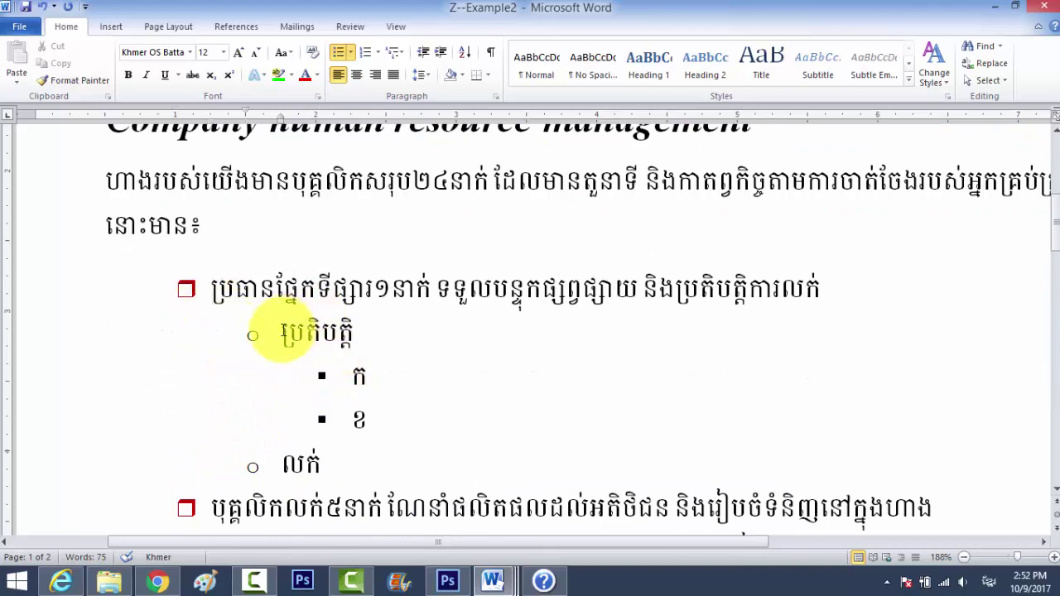
{"action": "left_click", "coordinate": [282, 331]}
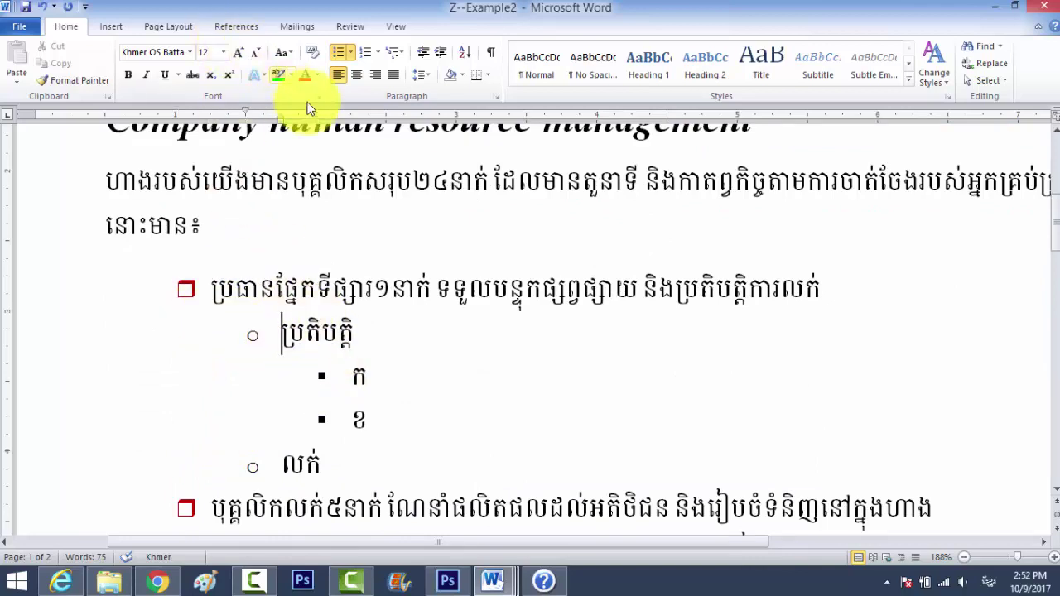
{"action": "left_click", "coordinate": [352, 49]}
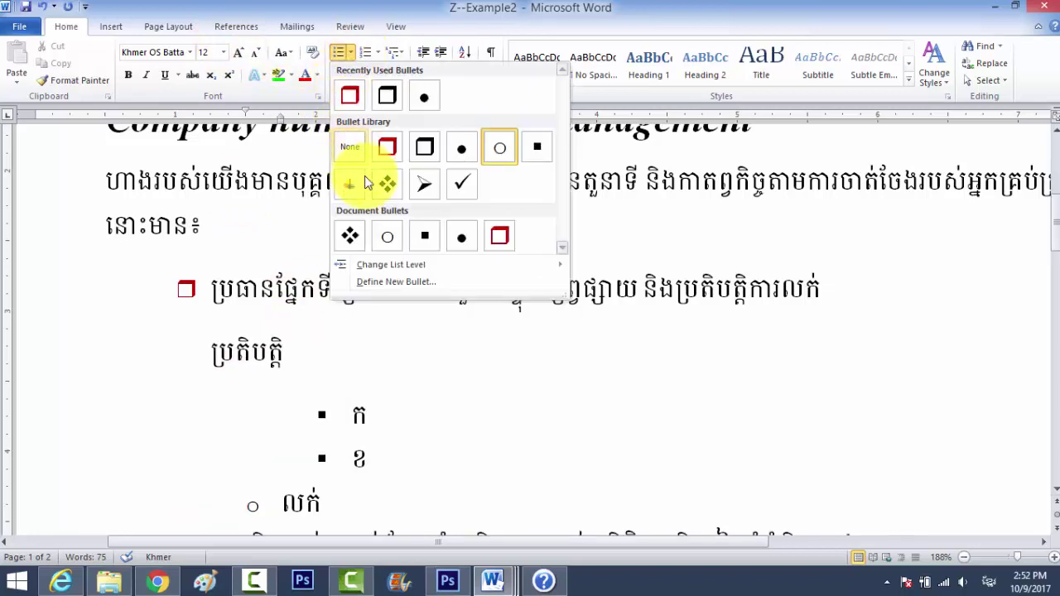
{"action": "left_click", "coordinate": [387, 282]}
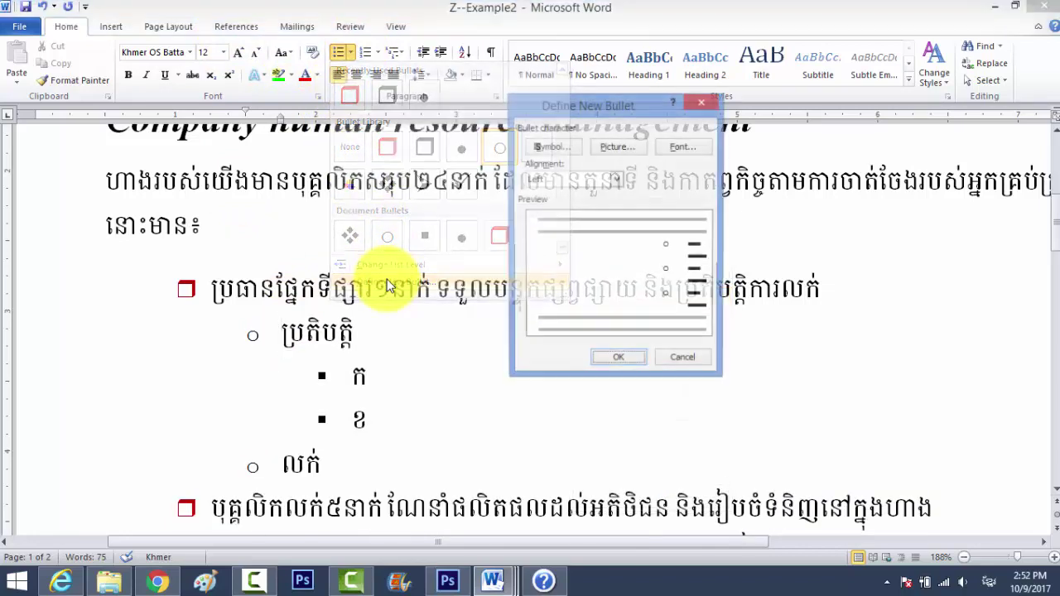
{"action": "left_click", "coordinate": [551, 149]}
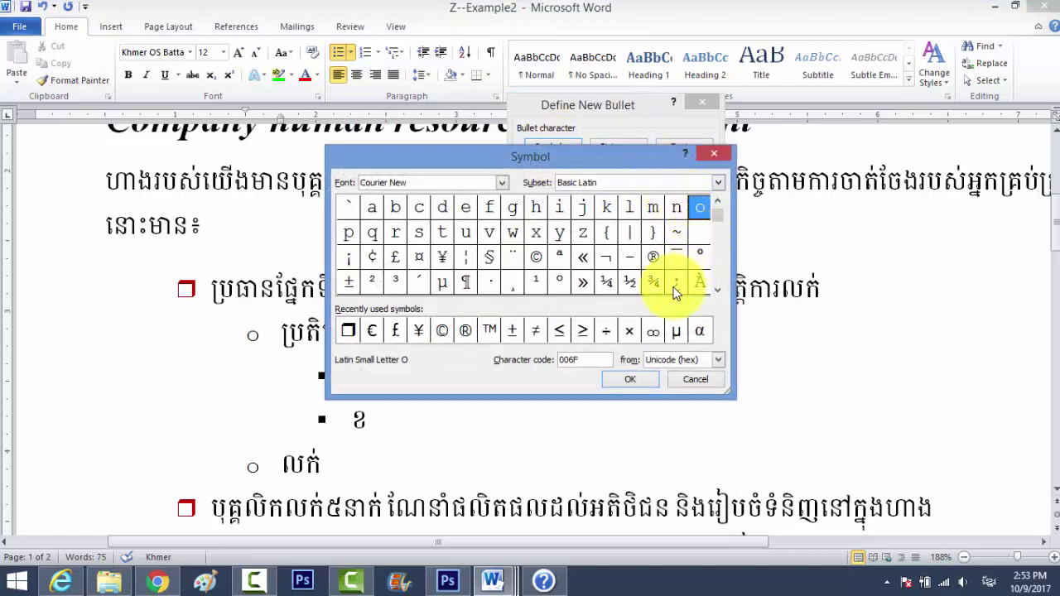
Step: Switch the Symbol dialog's font to Wingdings 2
{"action": "left_click_drag", "start_coordinate": [718, 214], "coordinate": [720, 298]}
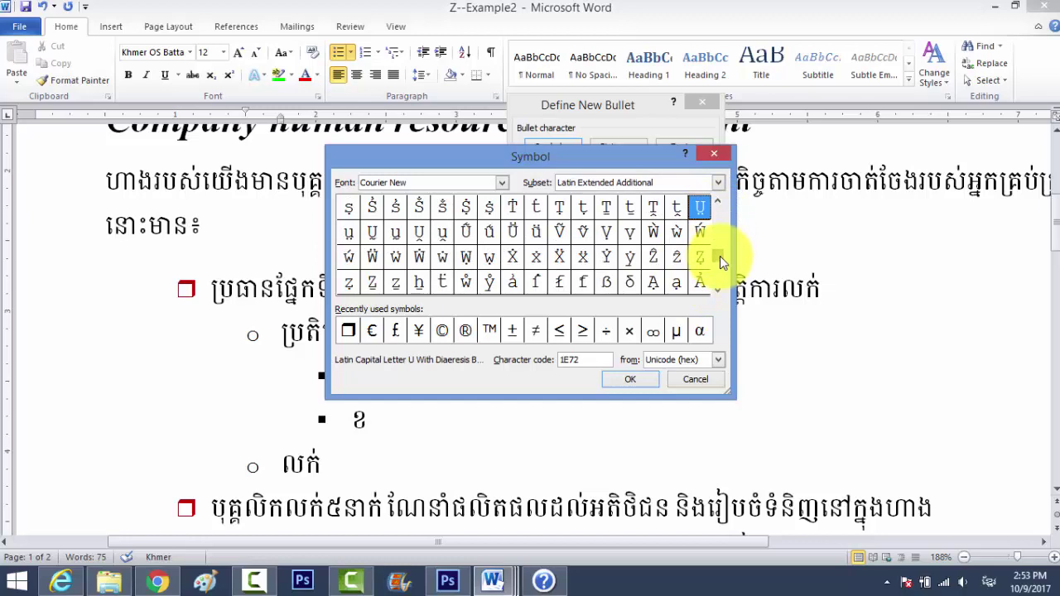
{"action": "left_click", "coordinate": [501, 182]}
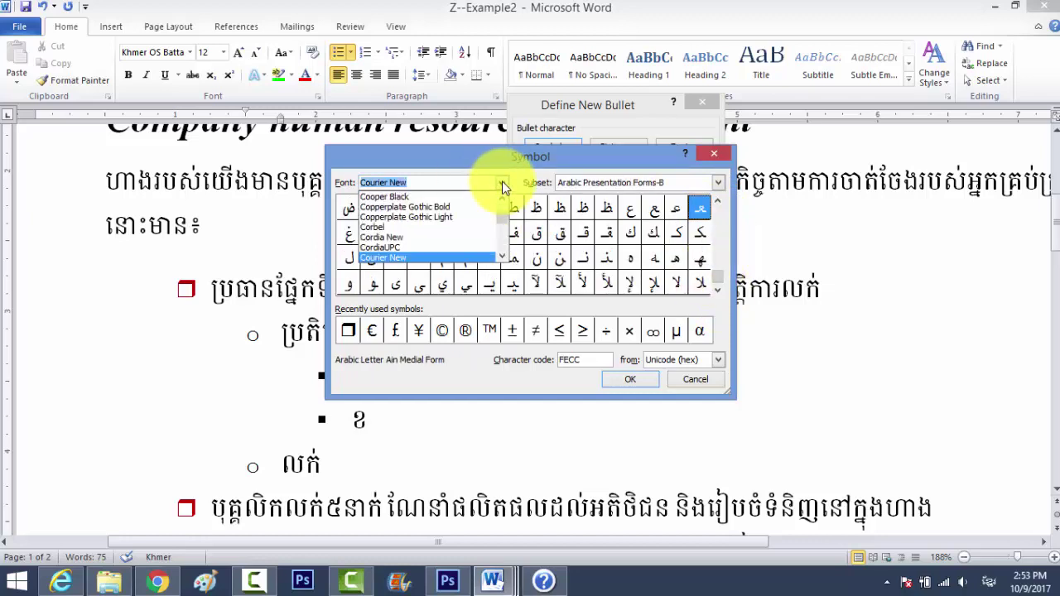
{"action": "scroll", "coordinate": [433, 259], "scroll_direction": "up", "scroll_amount": 1}
{"action": "scroll", "coordinate": [433, 258], "scroll_direction": "up", "scroll_amount": 3}
{"action": "scroll", "coordinate": [432, 259], "scroll_direction": "up", "scroll_amount": 5}
{"action": "scroll", "coordinate": [432, 259], "scroll_direction": "up", "scroll_amount": 4}
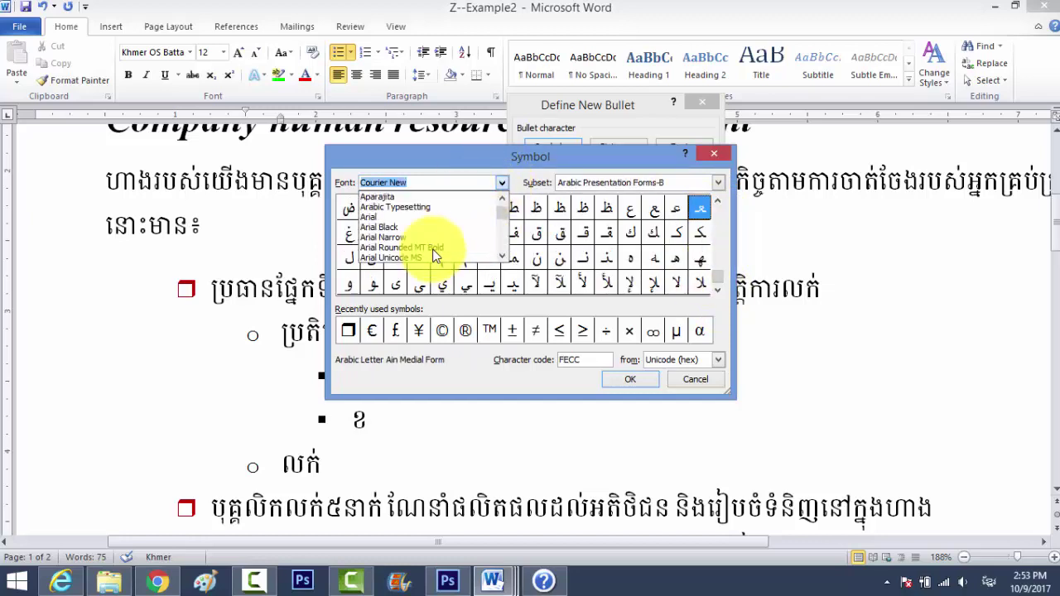
{"action": "scroll", "coordinate": [432, 258], "scroll_direction": "up", "scroll_amount": 5}
{"action": "scroll", "coordinate": [432, 255], "scroll_direction": "down", "scroll_amount": 5}
{"action": "scroll", "coordinate": [432, 255], "scroll_direction": "down", "scroll_amount": 10}
{"action": "scroll", "coordinate": [432, 255], "scroll_direction": "down", "scroll_amount": 10}
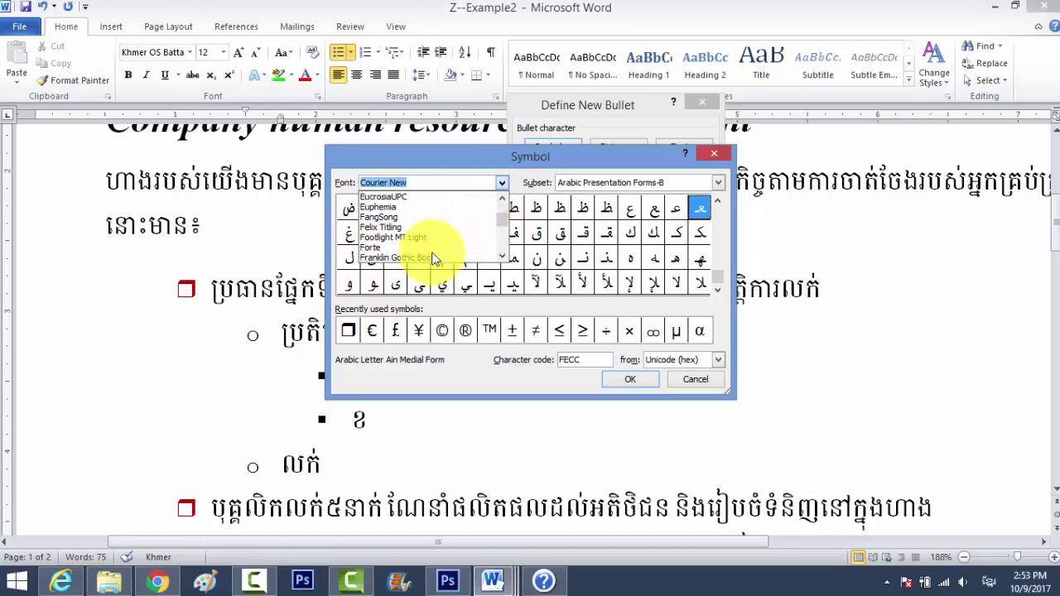
{"action": "scroll", "coordinate": [432, 255], "scroll_direction": "down", "scroll_amount": 8}
{"action": "type", "text": "ថ"}
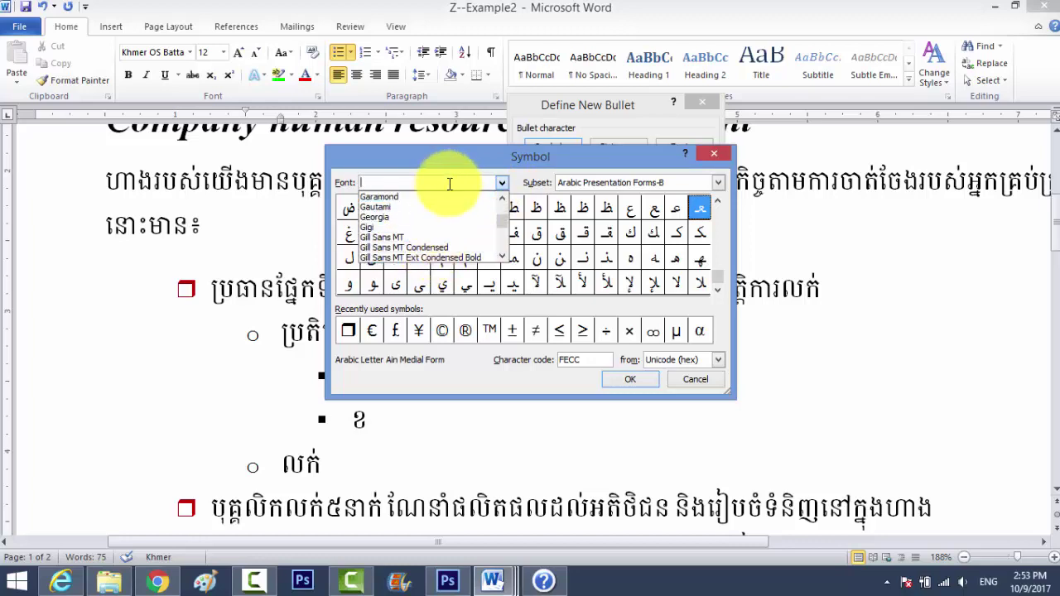
{"action": "type", "text": "we"}
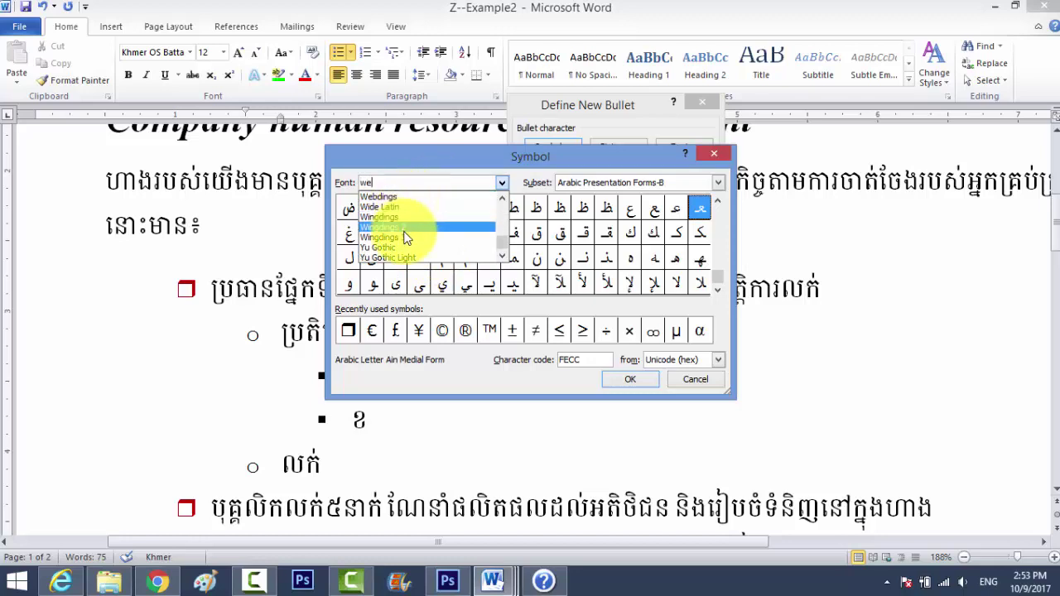
{"action": "left_click", "coordinate": [397, 227]}
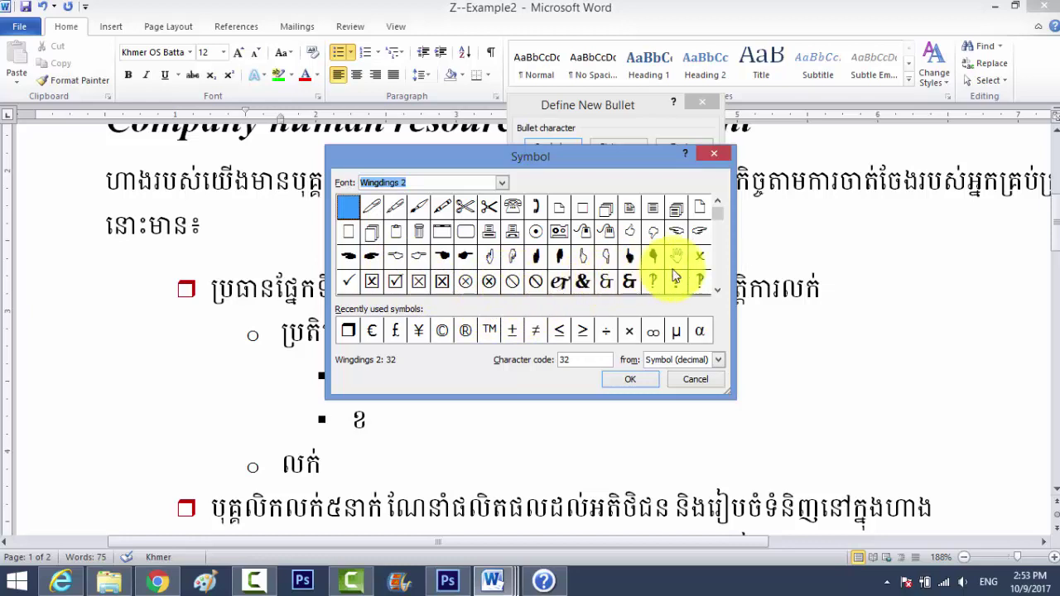
Step: Pick the Wingdings 2 hollow diamond (code 179) as the bullet character
{"action": "left_click", "coordinate": [716, 290]}
{"action": "left_click", "coordinate": [717, 294]}
{"action": "left_click", "coordinate": [716, 294]}
{"action": "left_click", "coordinate": [717, 294]}
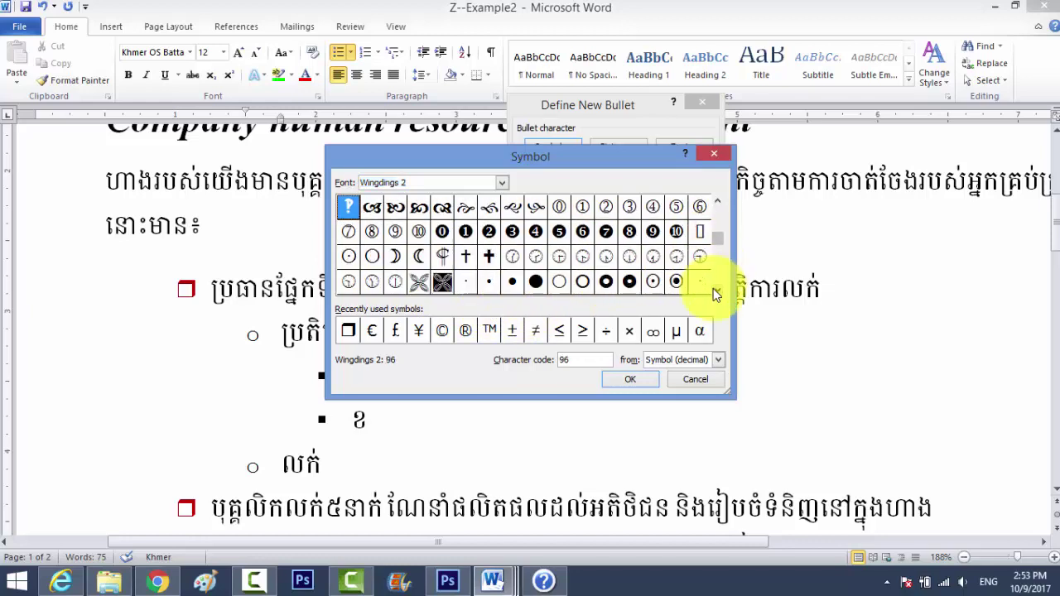
{"action": "left_click", "coordinate": [716, 294]}
{"action": "left_click", "coordinate": [717, 294]}
{"action": "left_click", "coordinate": [716, 294]}
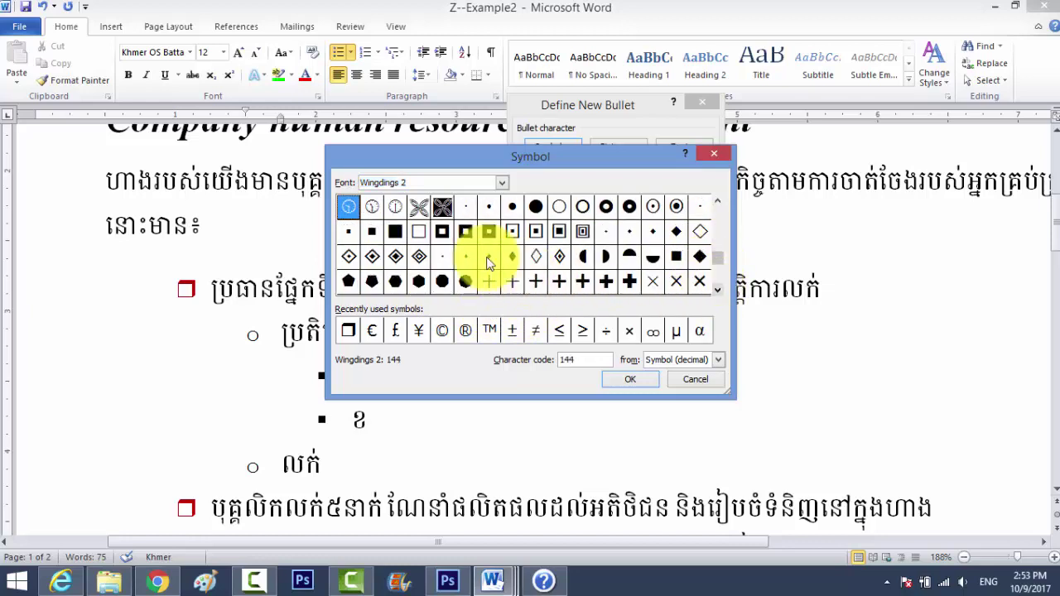
{"action": "left_click", "coordinate": [419, 258]}
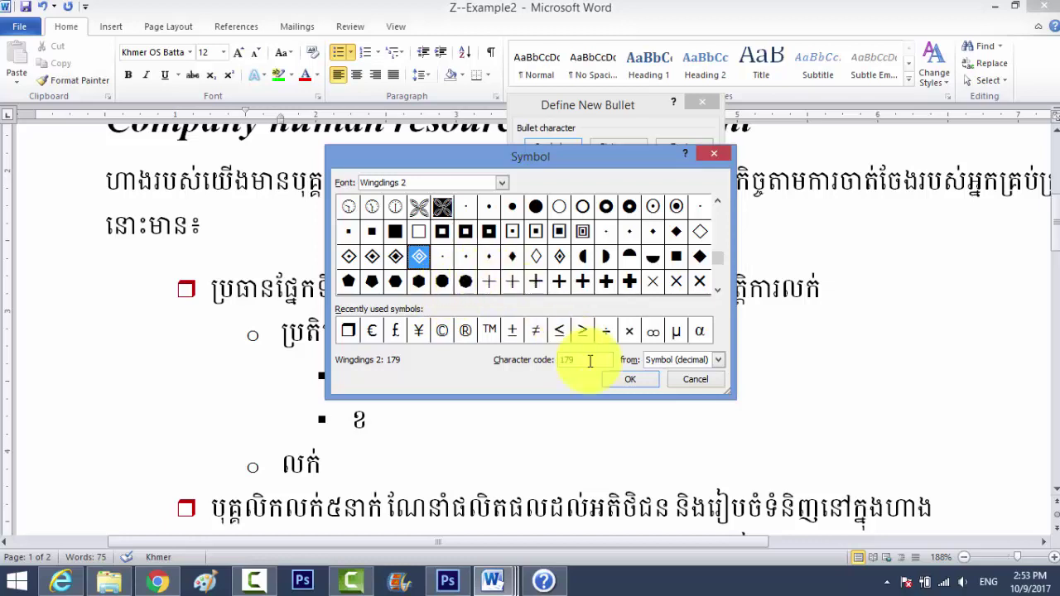
{"action": "left_click", "coordinate": [624, 382]}
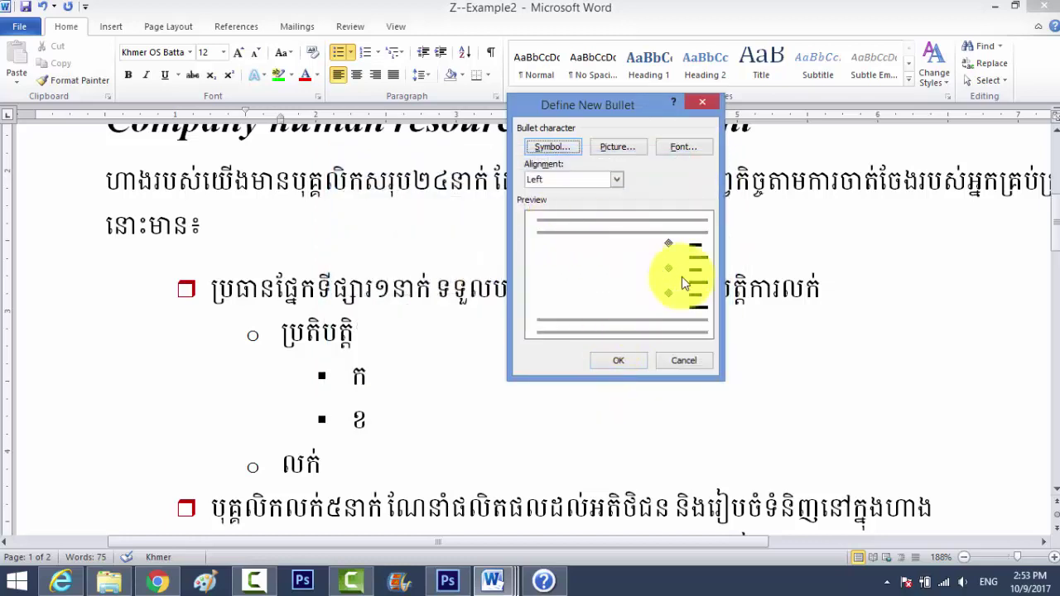
Step: Colour the diamond bullet red and apply it to second-level items ប្រតិបត្តិ and លក់
{"action": "left_click", "coordinate": [696, 148]}
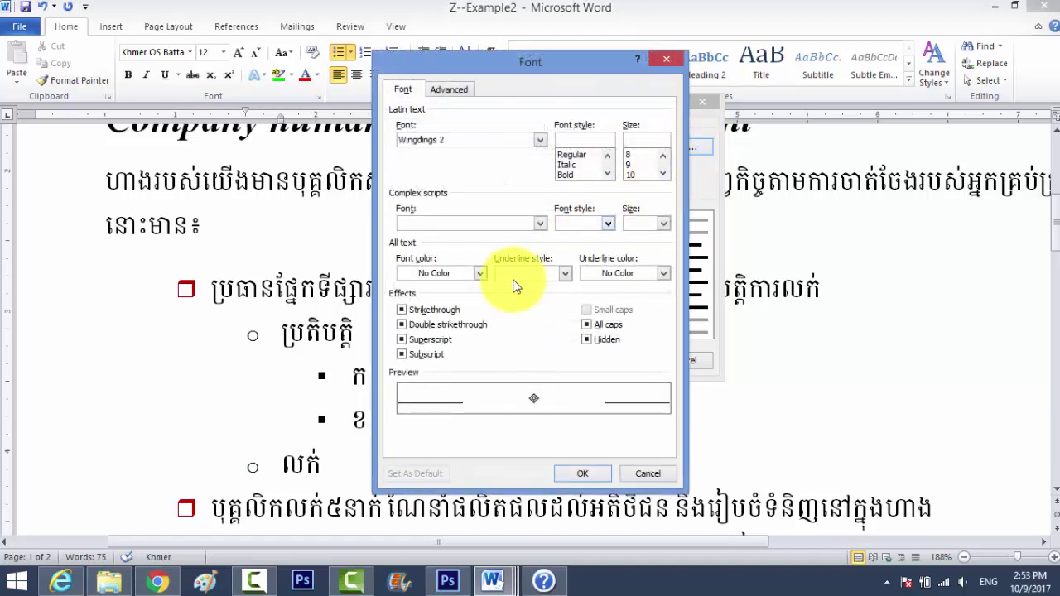
{"action": "left_click", "coordinate": [541, 224]}
{"action": "left_click", "coordinate": [530, 224]}
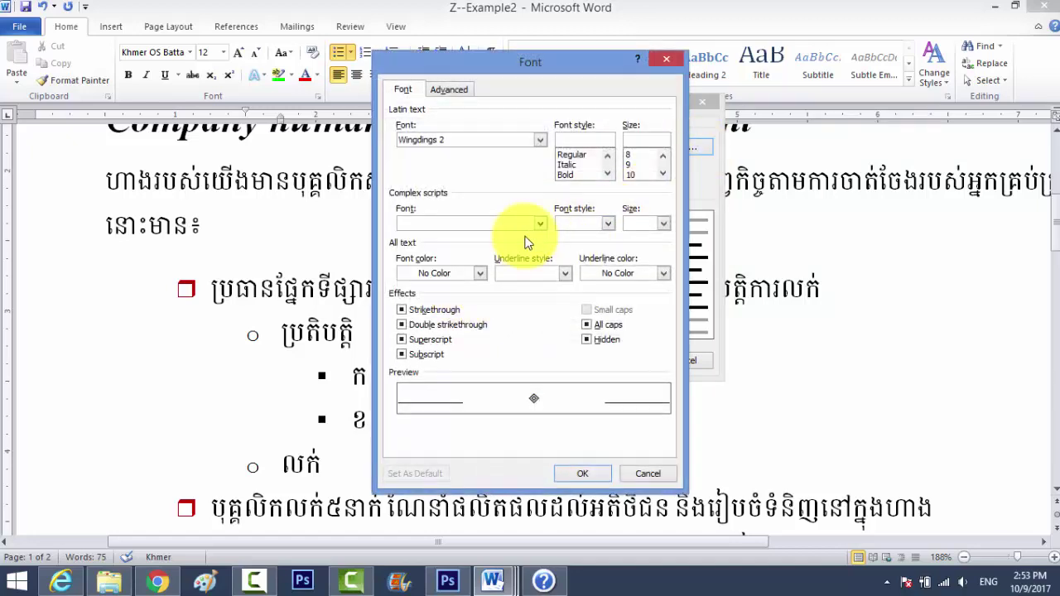
{"action": "left_click", "coordinate": [478, 273]}
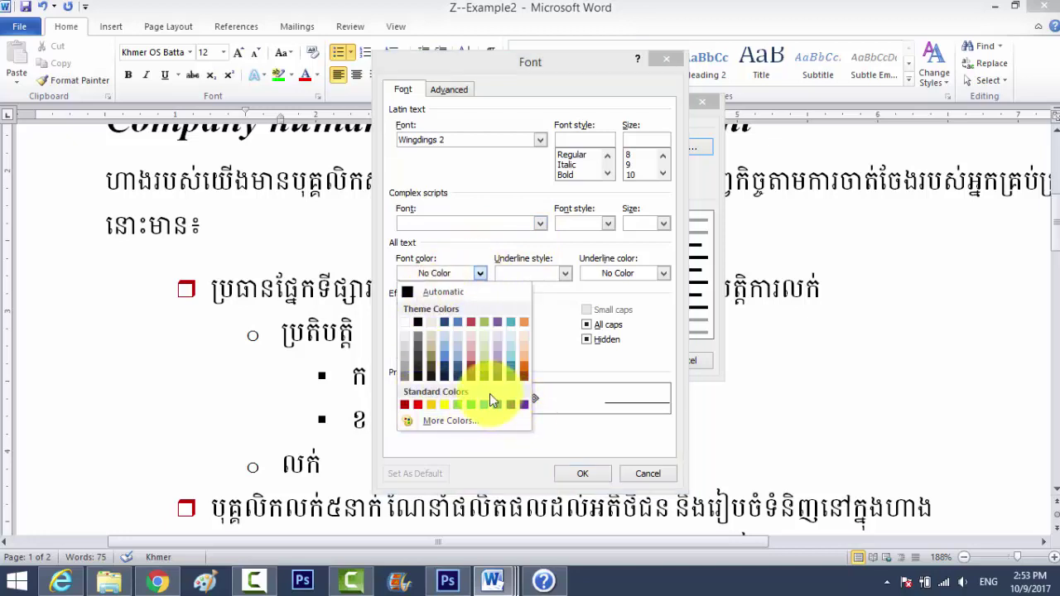
{"action": "left_click", "coordinate": [420, 406]}
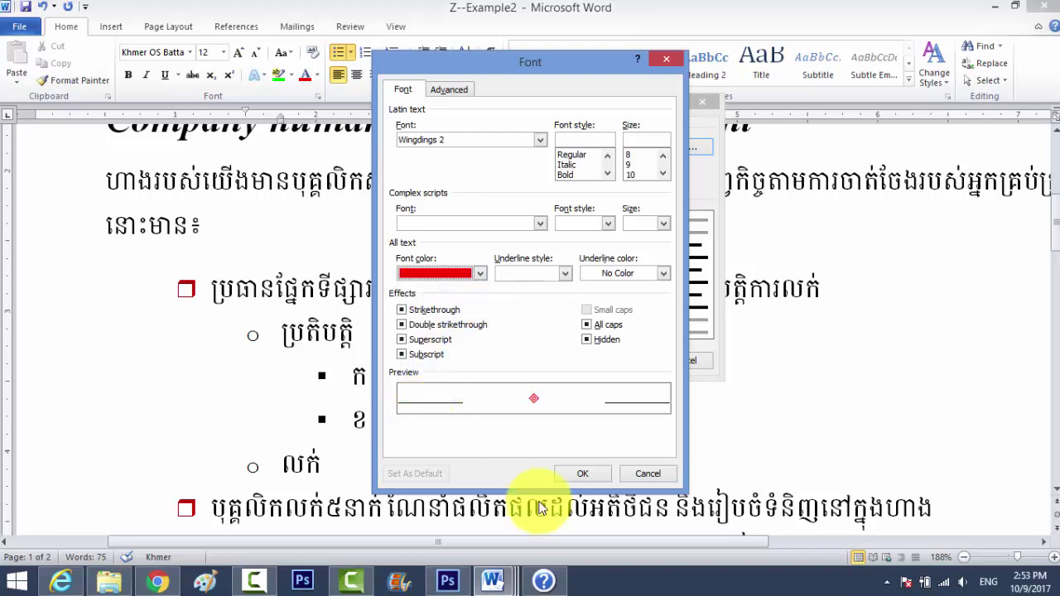
{"action": "left_click", "coordinate": [583, 474]}
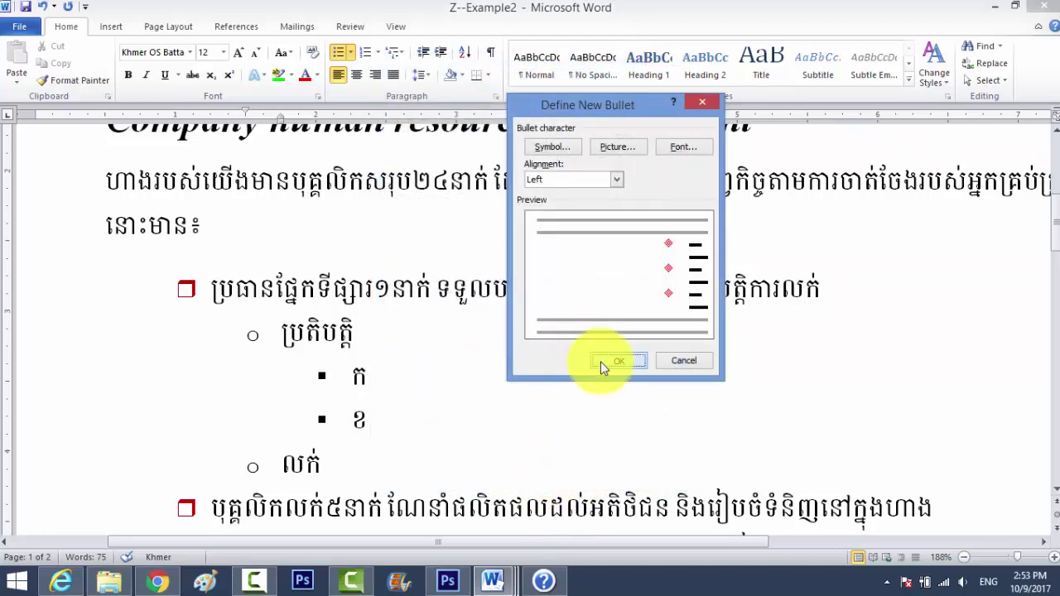
{"action": "left_click", "coordinate": [602, 362]}
{"action": "left_click", "coordinate": [405, 417]}
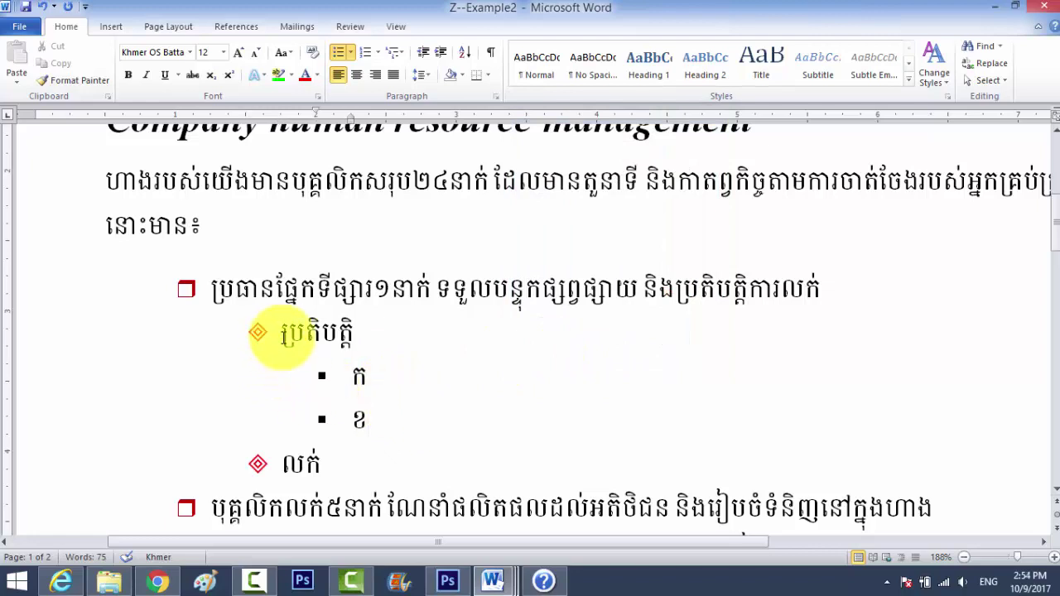
{"action": "left_click", "coordinate": [305, 331]}
Step: Number the third-level items ក and ខ with the A. B. C. lettering format
{"action": "left_click", "coordinate": [337, 375]}
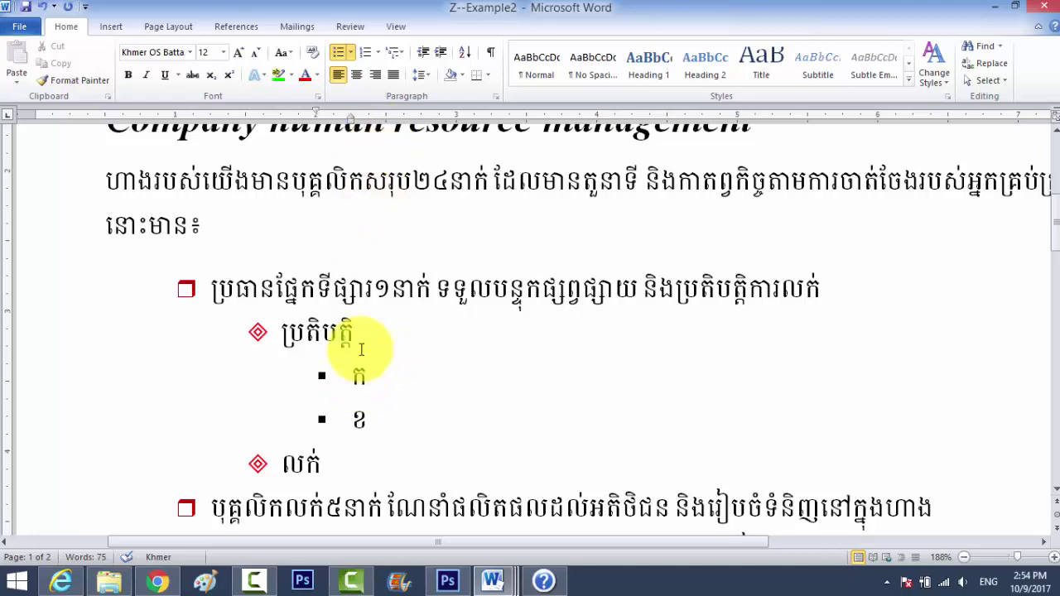
{"action": "left_click_drag", "start_coordinate": [374, 419], "coordinate": [356, 376]}
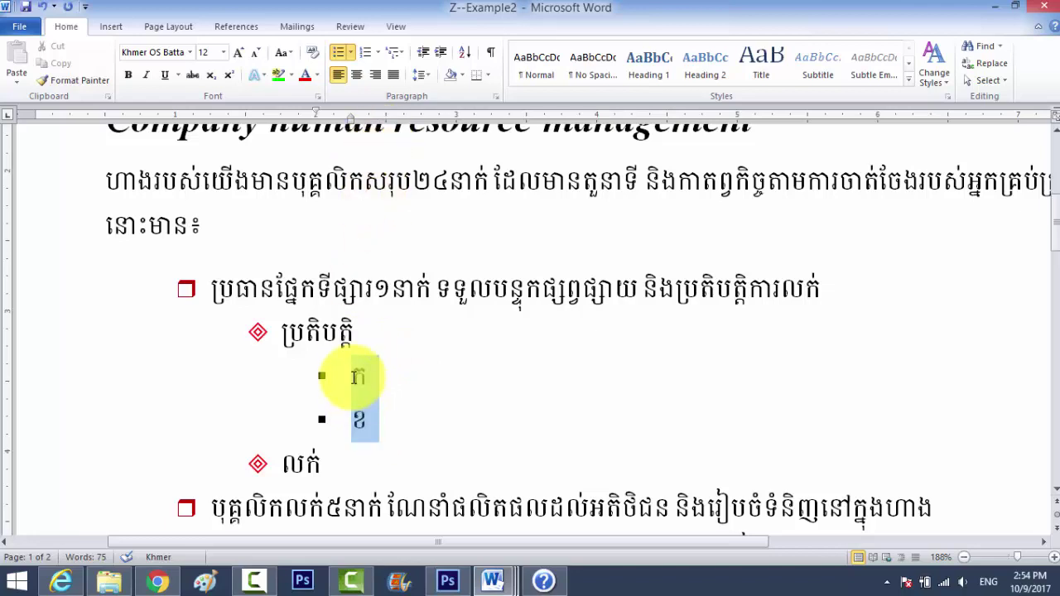
{"action": "left_click", "coordinate": [378, 53]}
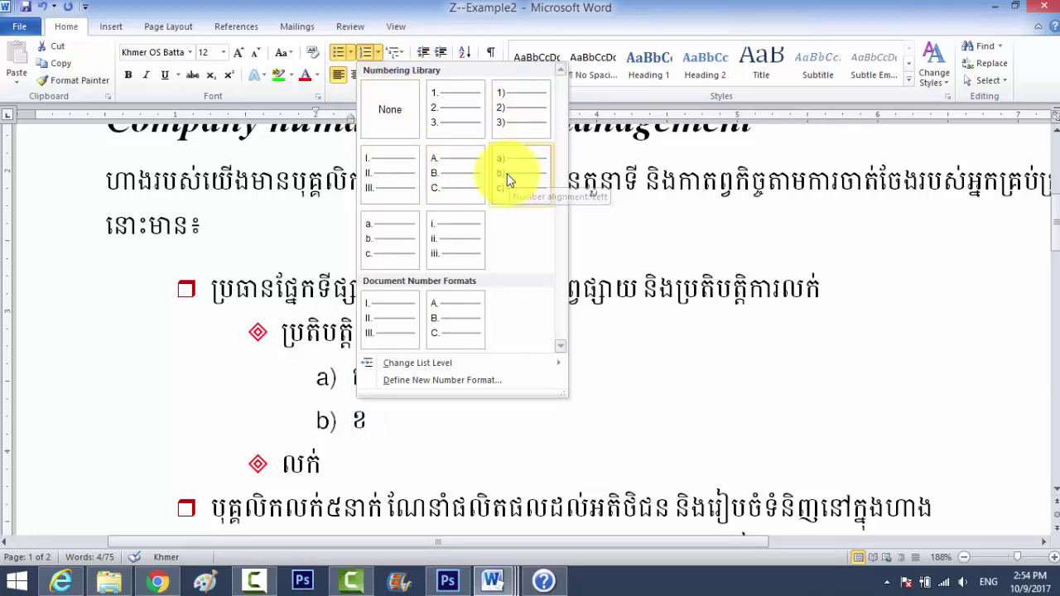
{"action": "left_click", "coordinate": [446, 187]}
{"action": "left_click", "coordinate": [354, 420]}
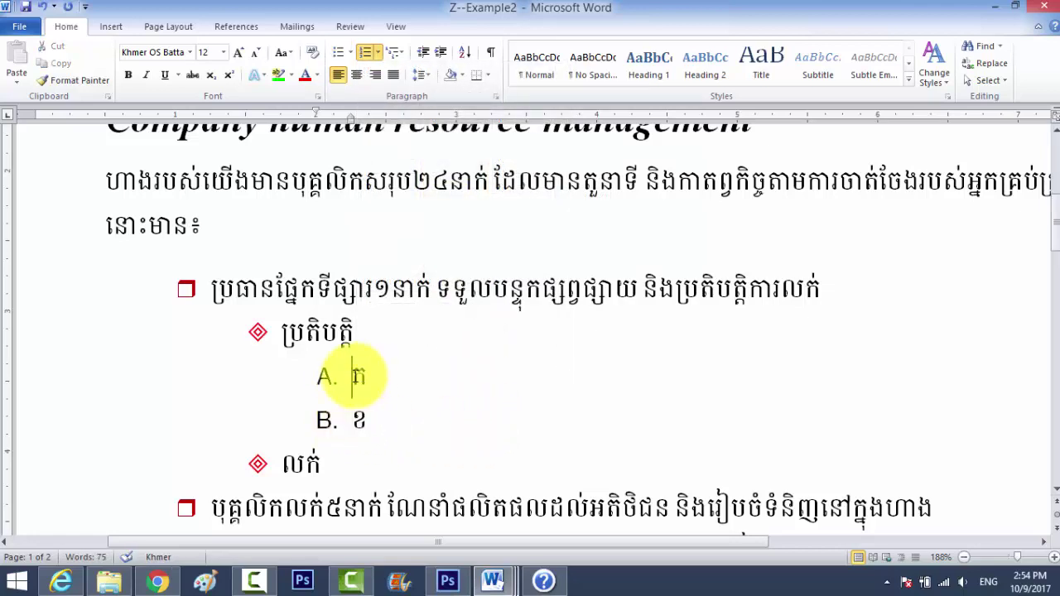
Step: Define a new number format that colours the A. and B. letters orange
{"action": "left_click", "coordinate": [377, 53]}
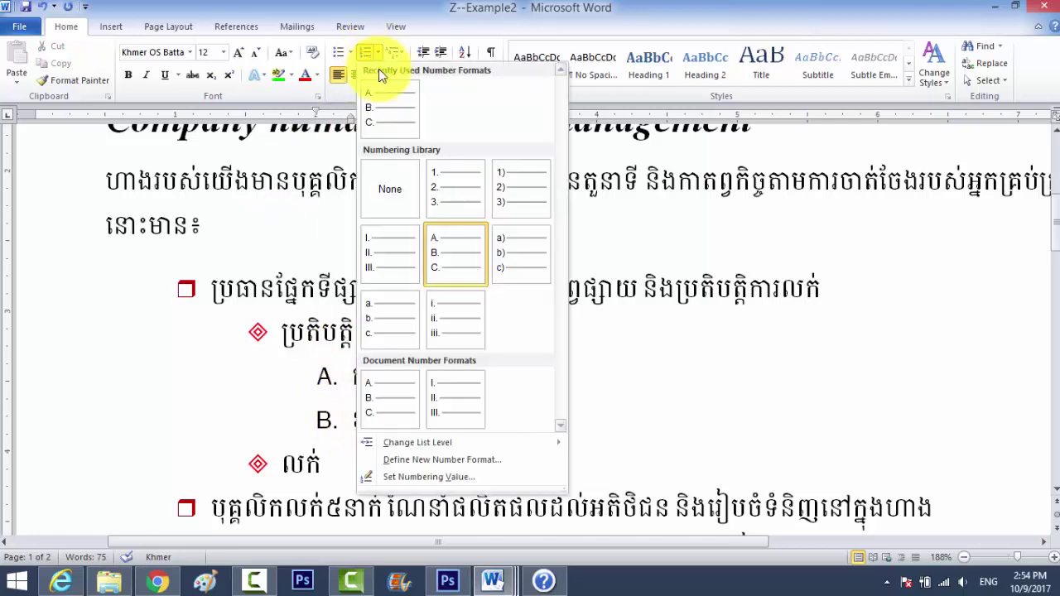
{"action": "left_click", "coordinate": [414, 460]}
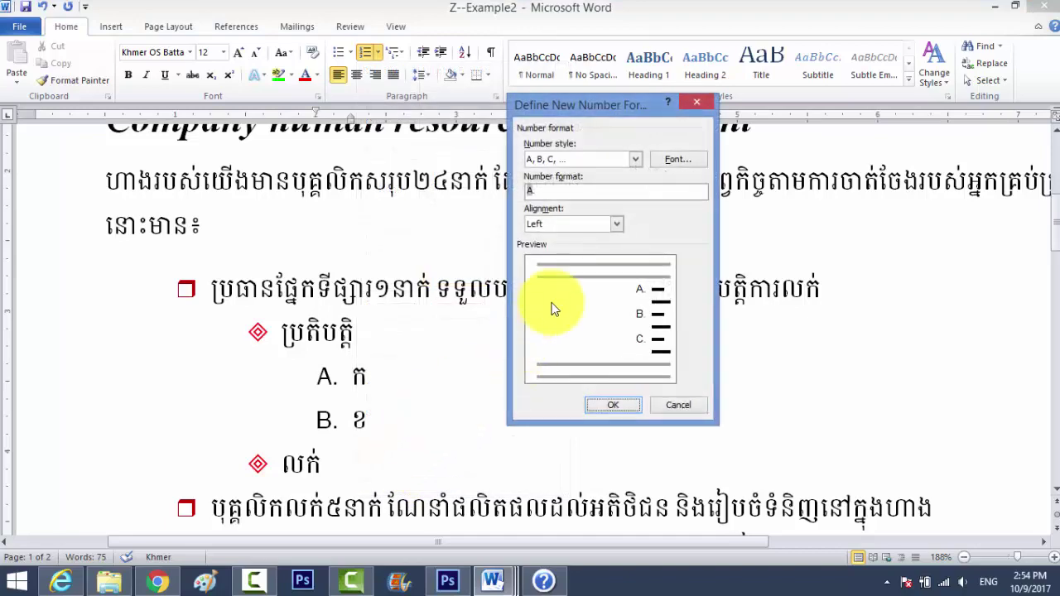
{"action": "left_click", "coordinate": [677, 159]}
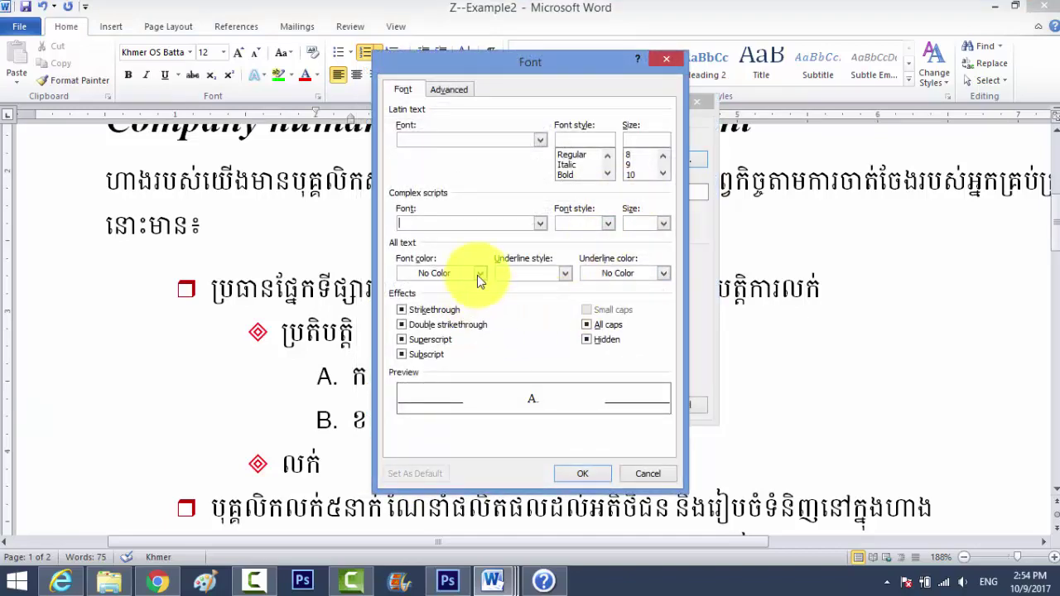
{"action": "left_click", "coordinate": [479, 273]}
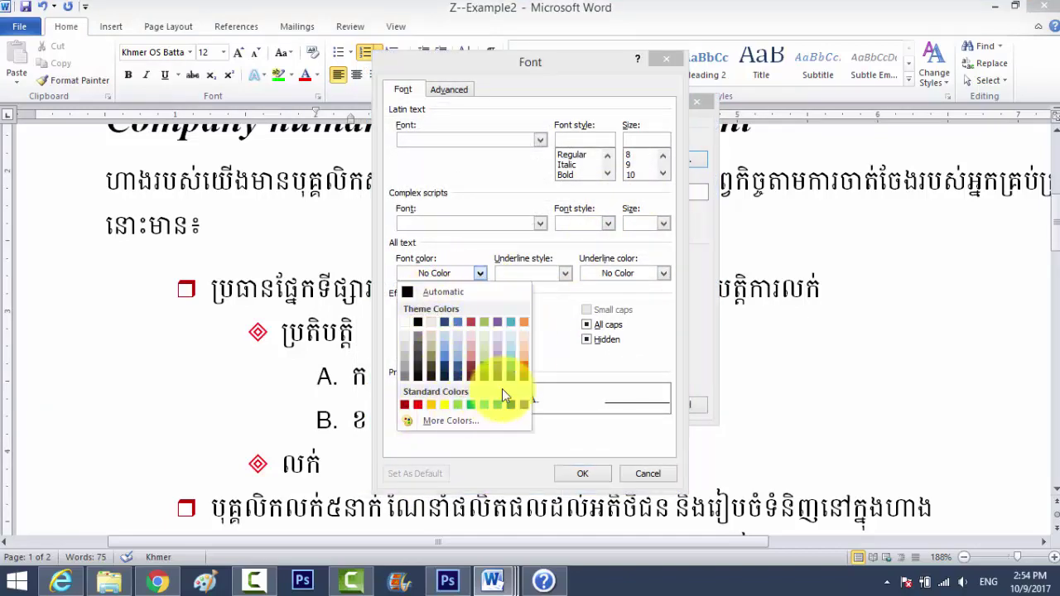
{"action": "left_click", "coordinate": [524, 372]}
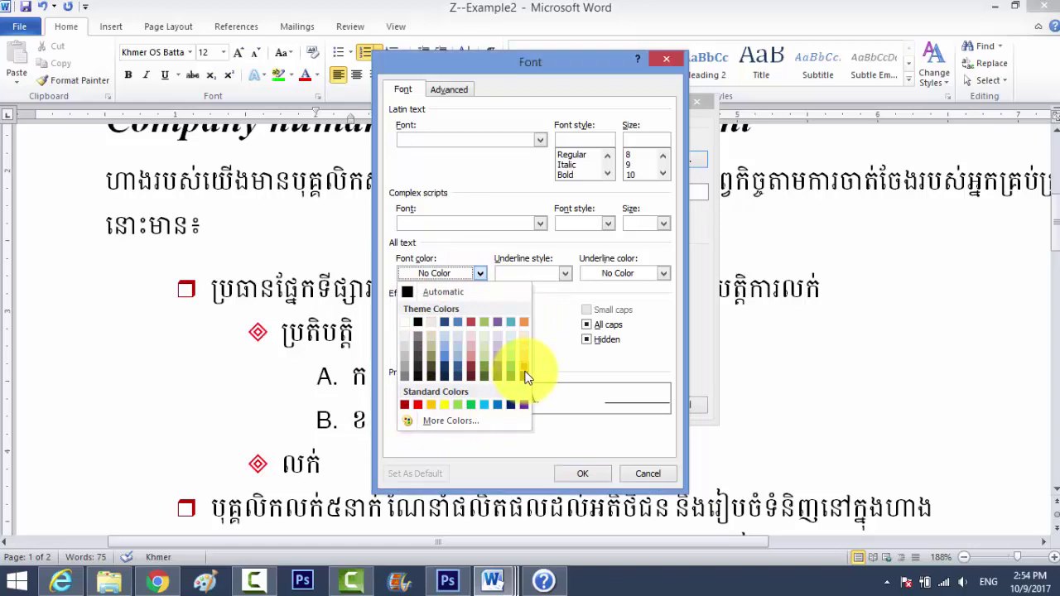
{"action": "left_click", "coordinate": [591, 475]}
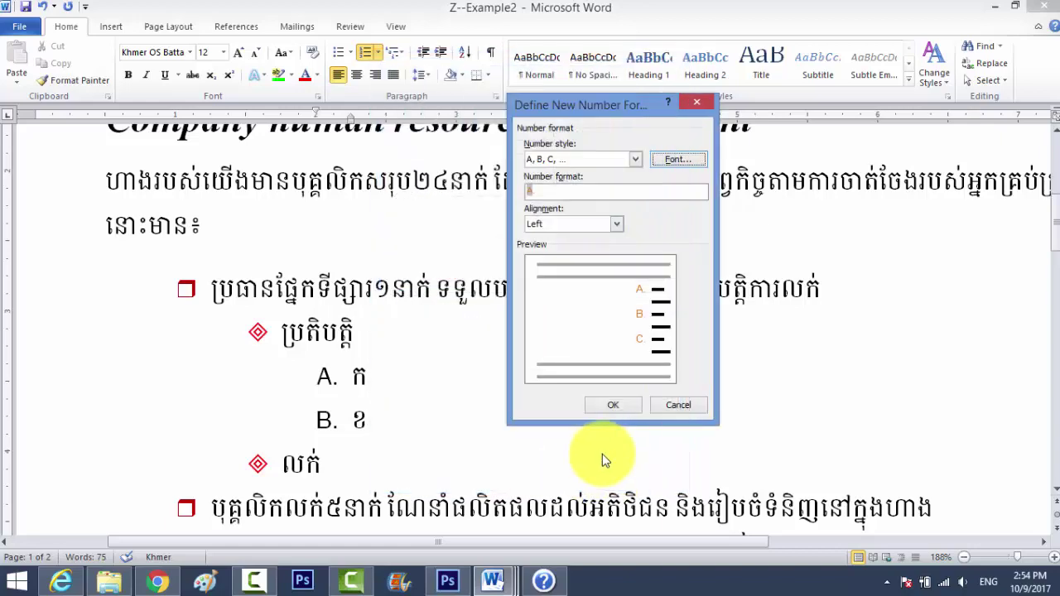
{"action": "left_click", "coordinate": [611, 406]}
{"action": "scroll", "coordinate": [497, 456], "scroll_direction": "down", "scroll_amount": 2}
{"action": "scroll", "coordinate": [493, 456], "scroll_direction": "up", "scroll_amount": 1}
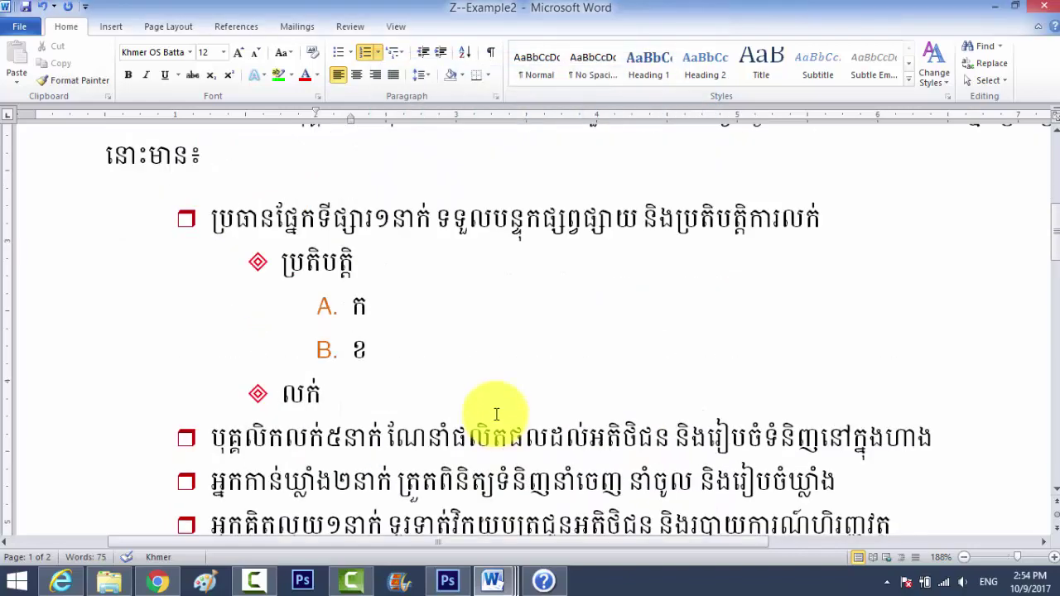
{"action": "scroll", "coordinate": [479, 362], "scroll_direction": "down", "scroll_amount": 3, "text": "ctrl"}
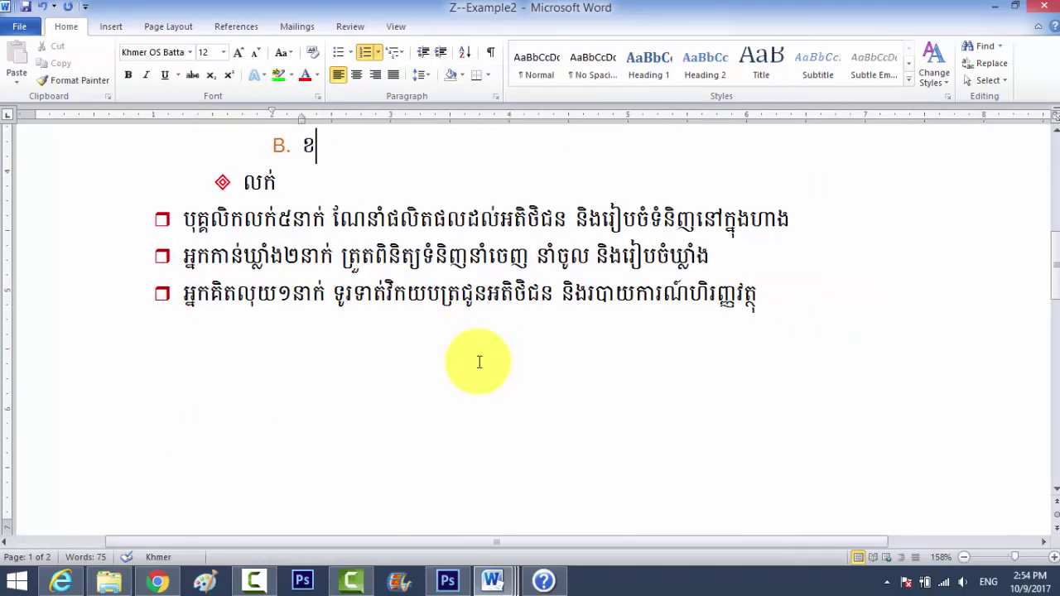
{"action": "scroll", "coordinate": [372, 377], "scroll_direction": "up", "scroll_amount": 2}
{"action": "scroll", "coordinate": [365, 348], "scroll_direction": "up", "scroll_amount": 2}
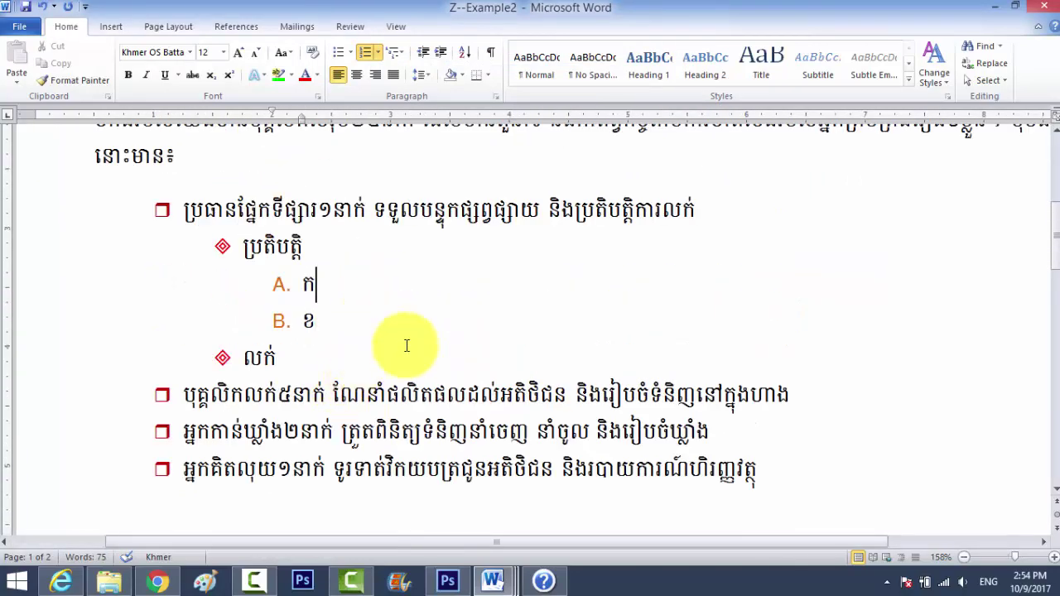
{"action": "scroll", "coordinate": [406, 346], "scroll_direction": "up", "scroll_amount": 2}
{"action": "scroll", "coordinate": [409, 348], "scroll_direction": "down", "scroll_amount": 2, "text": "ctrl"}
{"action": "scroll", "coordinate": [403, 240], "scroll_direction": "up", "scroll_amount": 2}
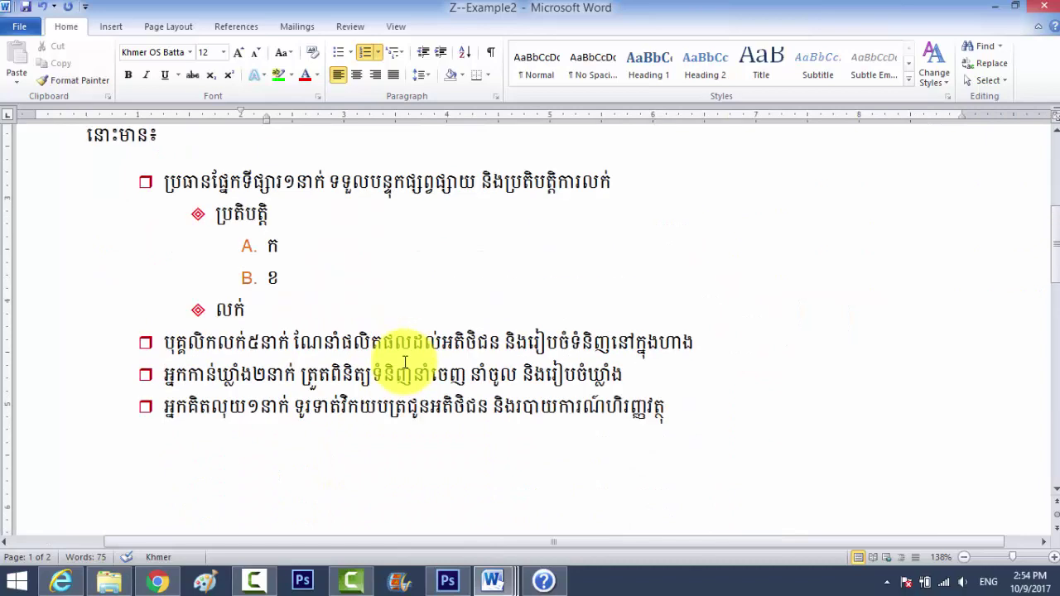
{"action": "left_click", "coordinate": [342, 275]}
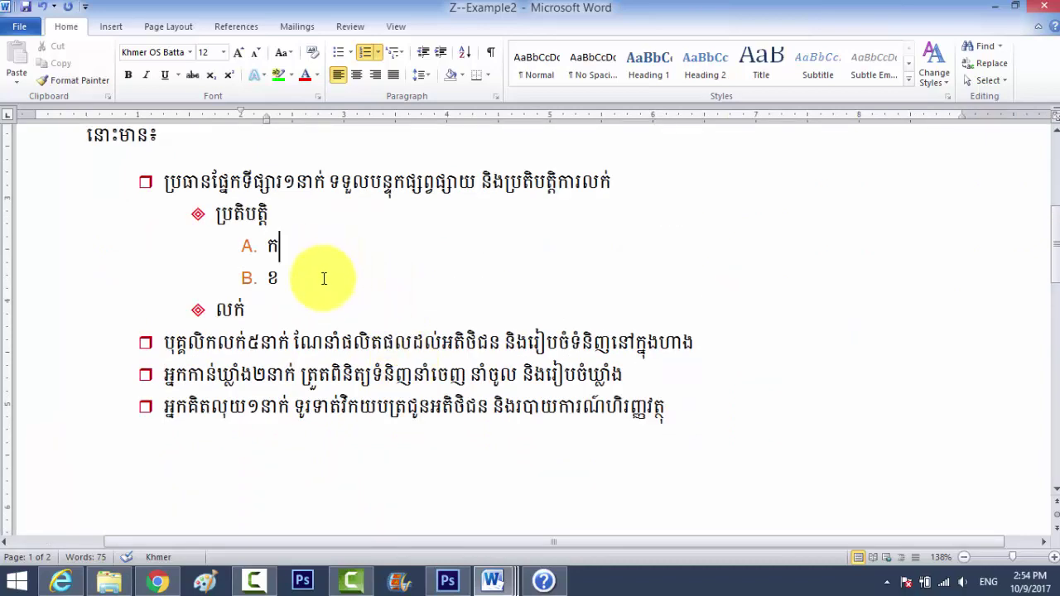
{"action": "left_click", "coordinate": [345, 265]}
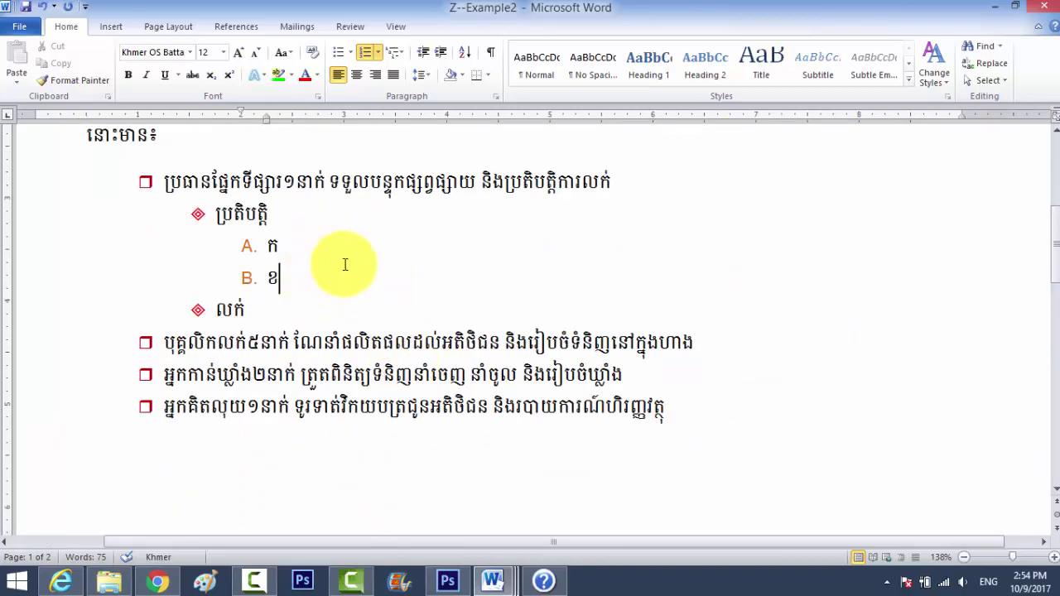